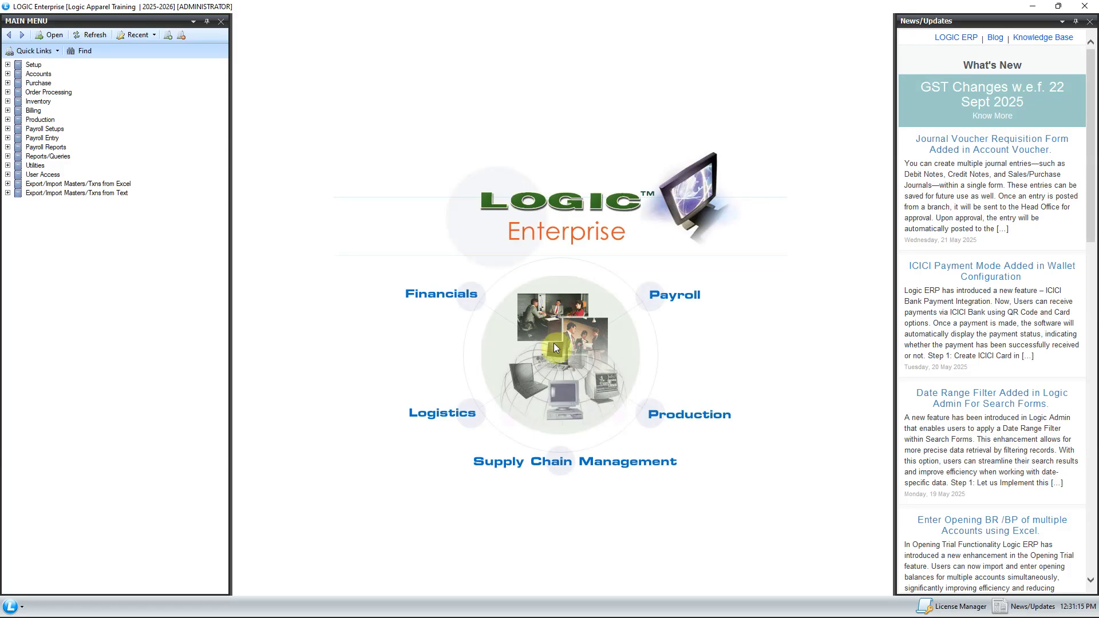
# Open the Setup New Account form from the accounts setup.
pyautogui.click(39, 65)
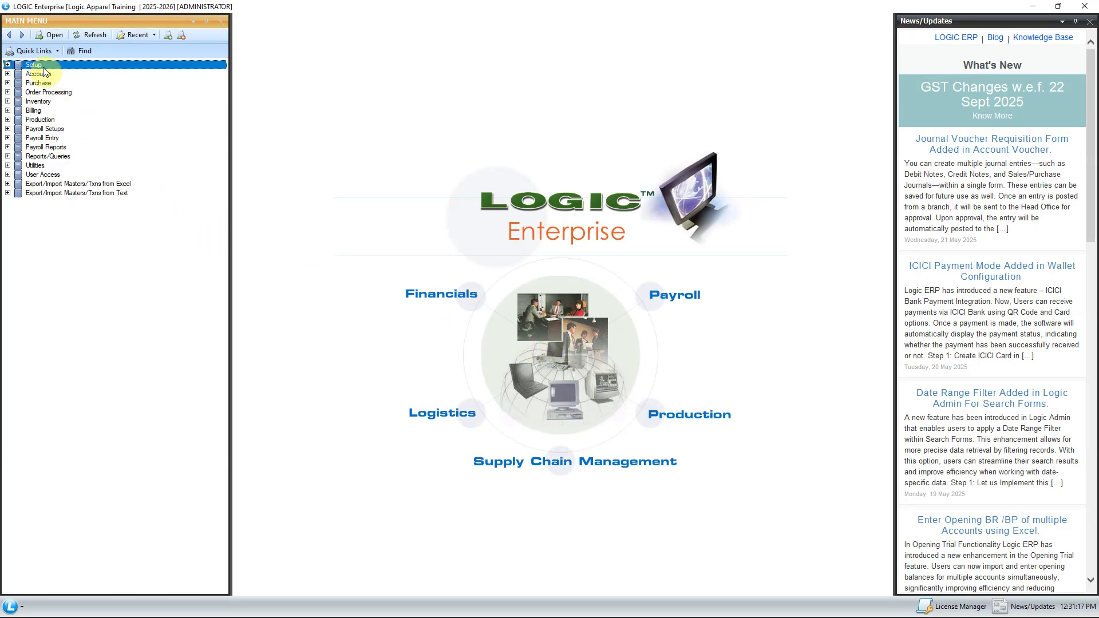
pyautogui.click(7, 64)
pyautogui.click(17, 76)
pyautogui.click(18, 74)
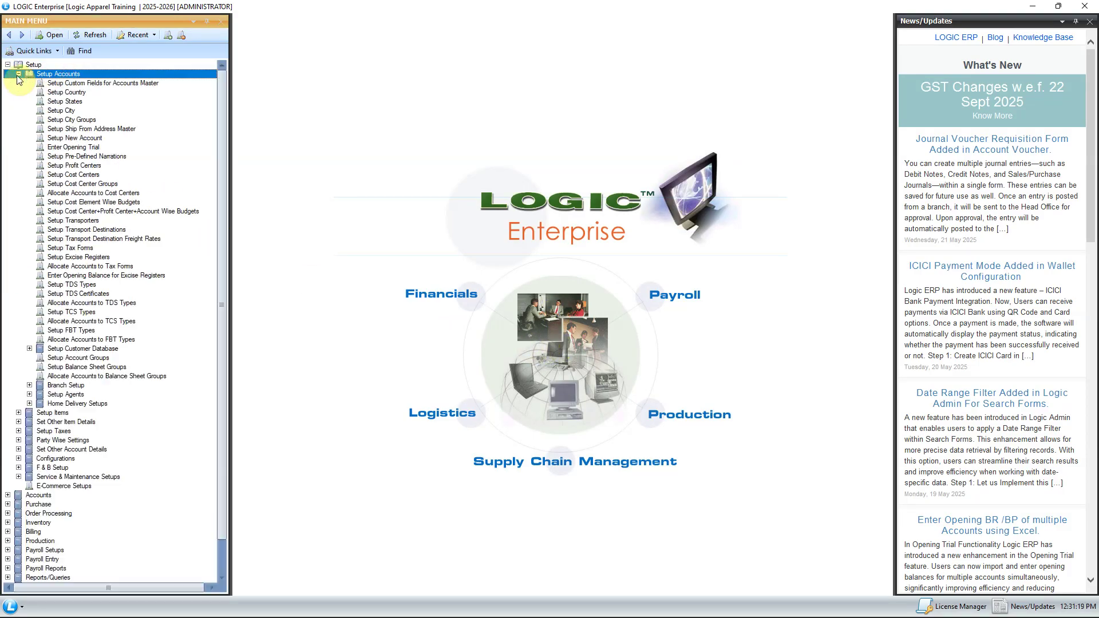
pyautogui.doubleClick(82, 139)
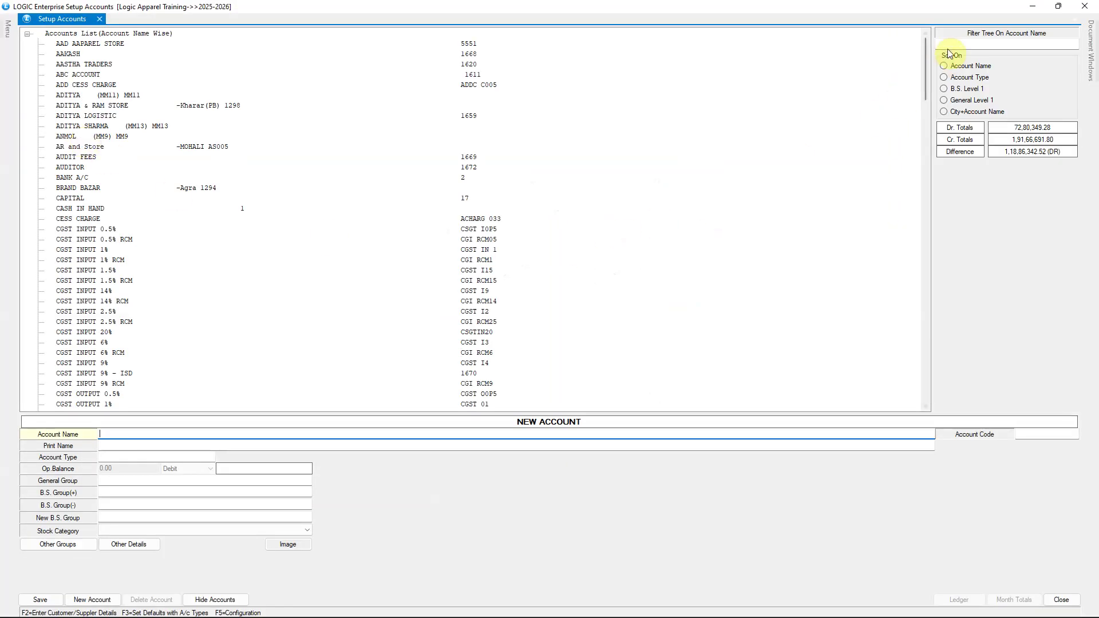
# Filter the accounts by "CGST INP", open CGST INPUT 9% - ISD and check its GST type choices, keeping ISD(CGST).
pyautogui.click(951, 45)
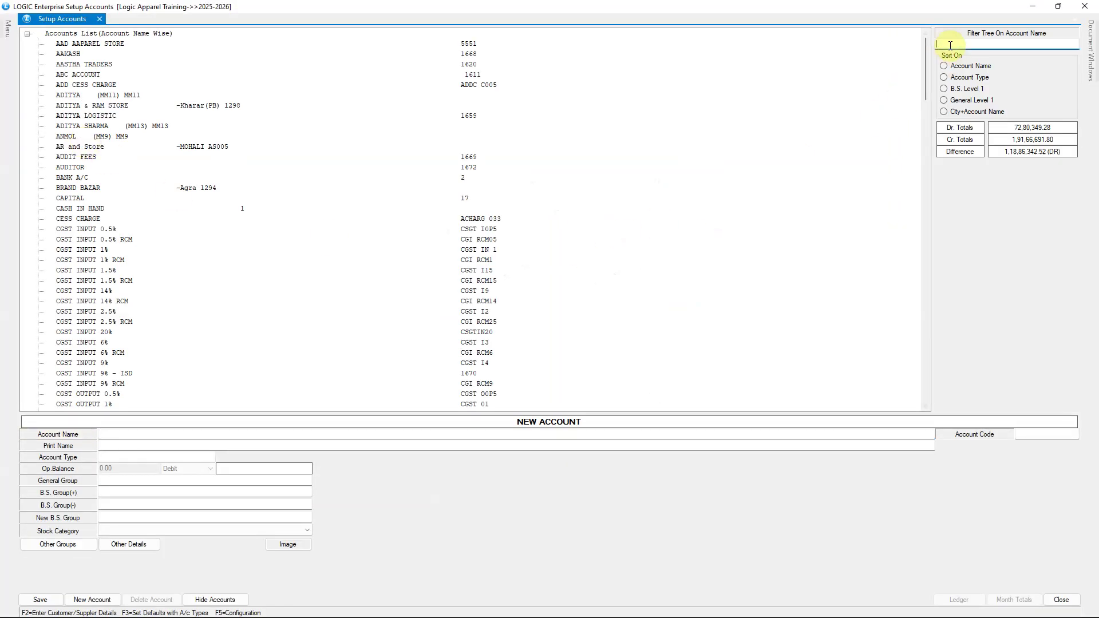
pyautogui.write('CGST INP')
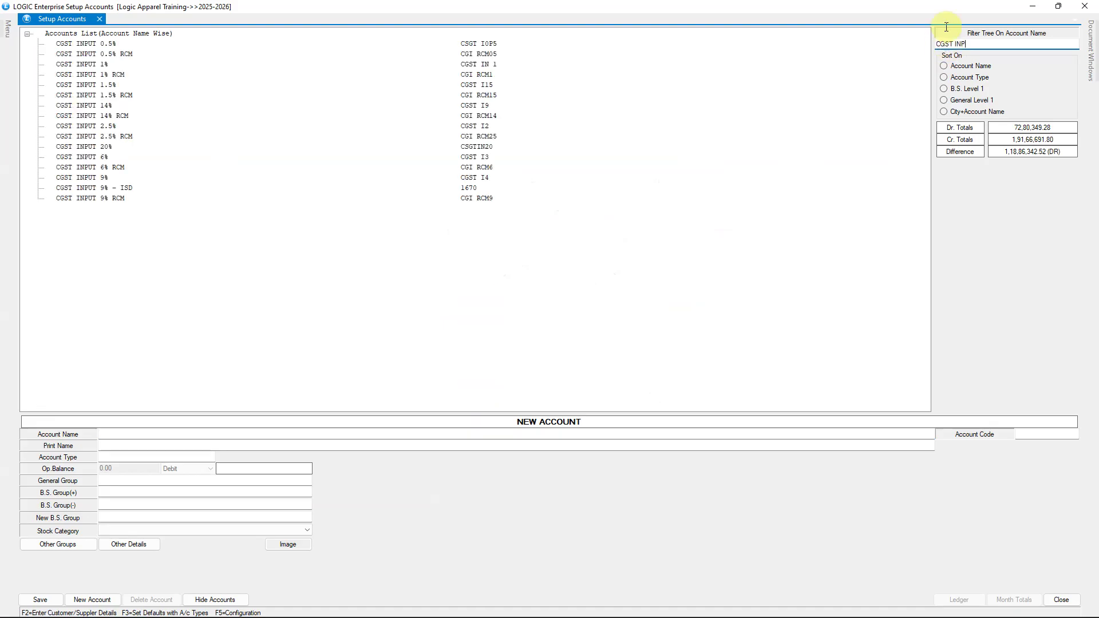
pyautogui.click(104, 192)
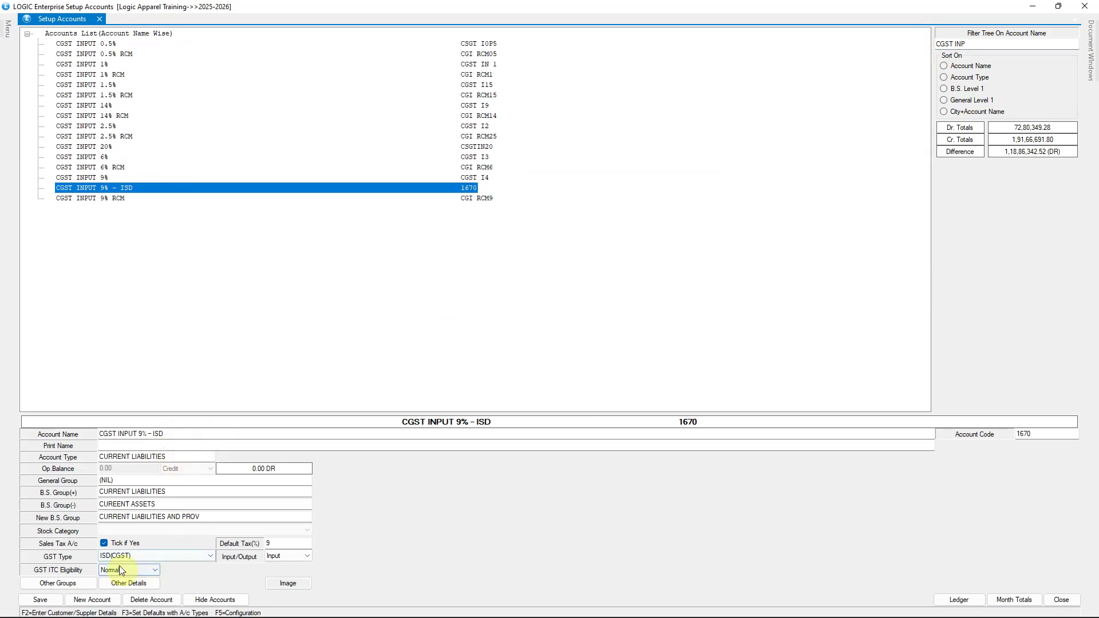
pyautogui.click(184, 558)
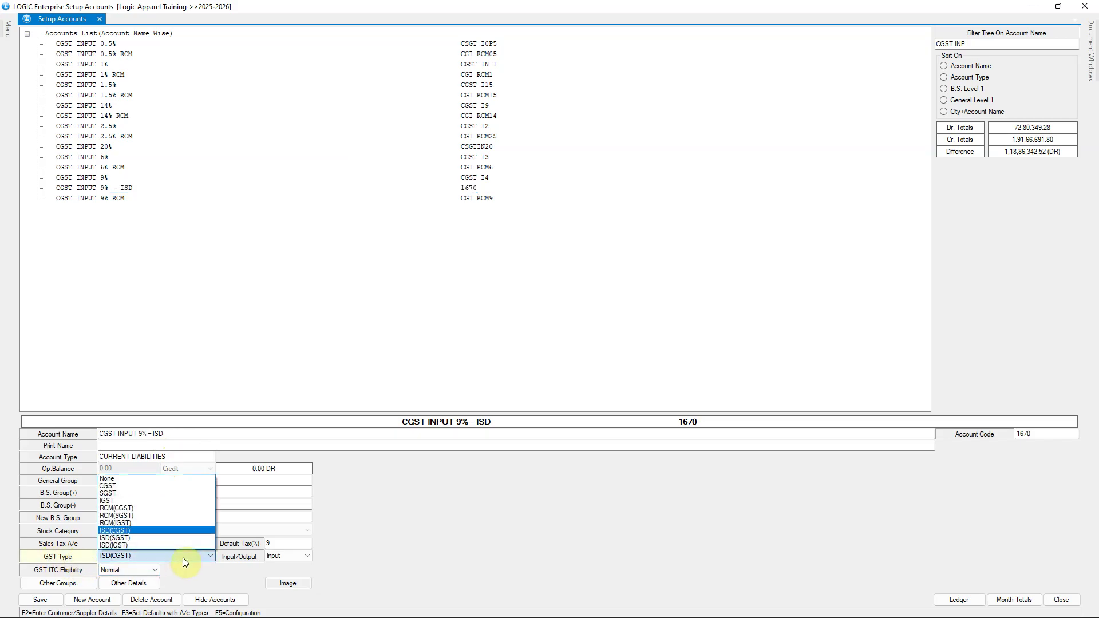
pyautogui.click(127, 530)
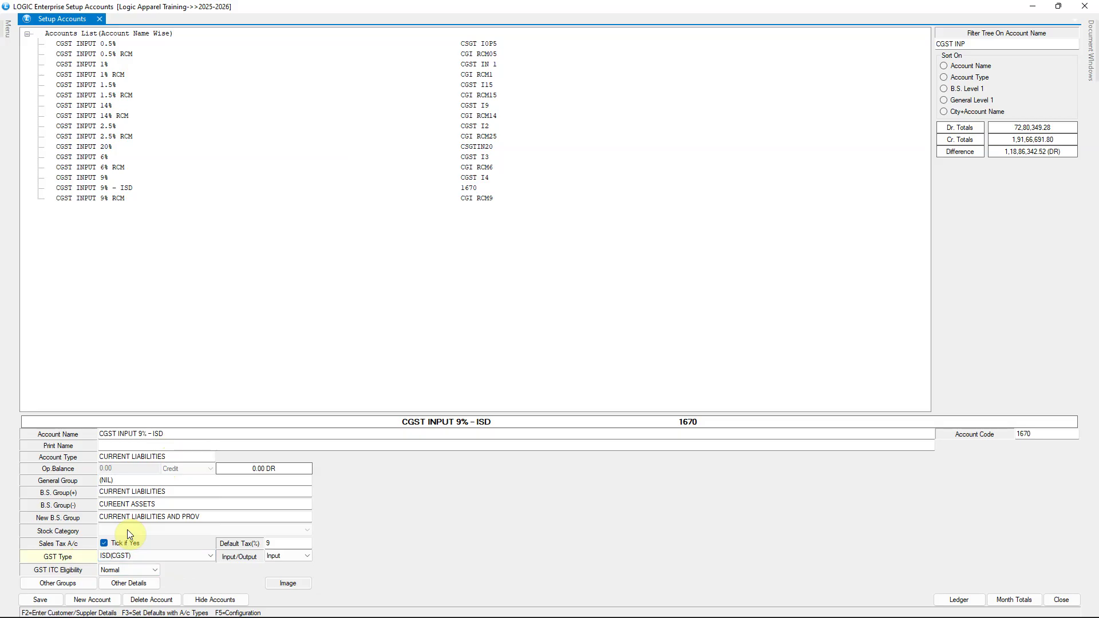
# Filter the accounts by "SGST INP" and open SGST INPUT 9% - ISD to review its settings.
pyautogui.moveTo(974, 44); pyautogui.dragTo(891, 50)
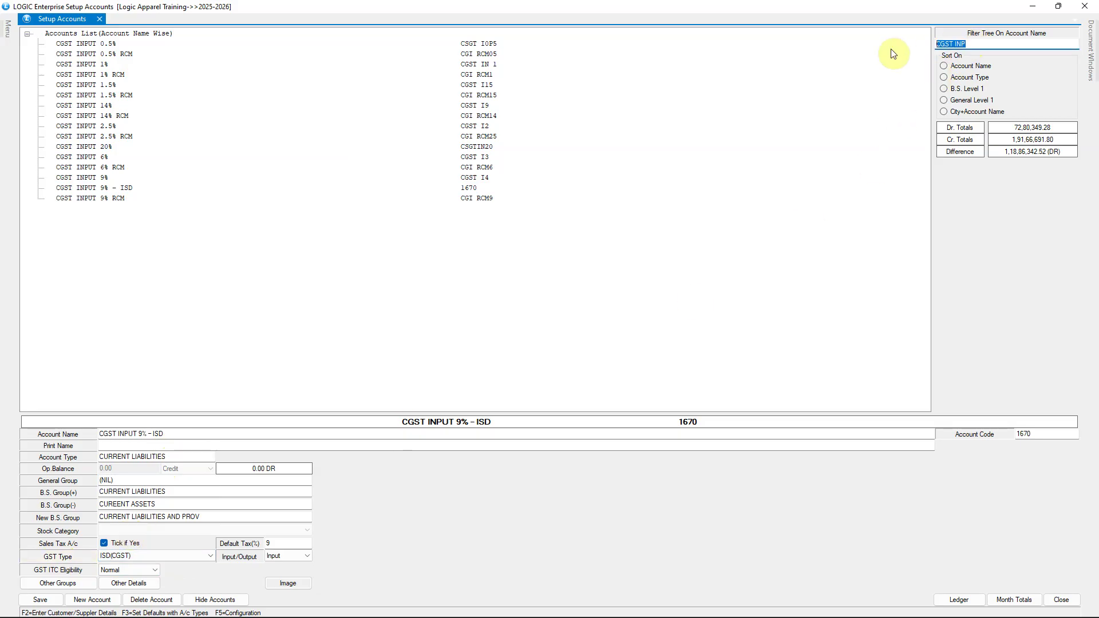
pyautogui.write('SGST INP')
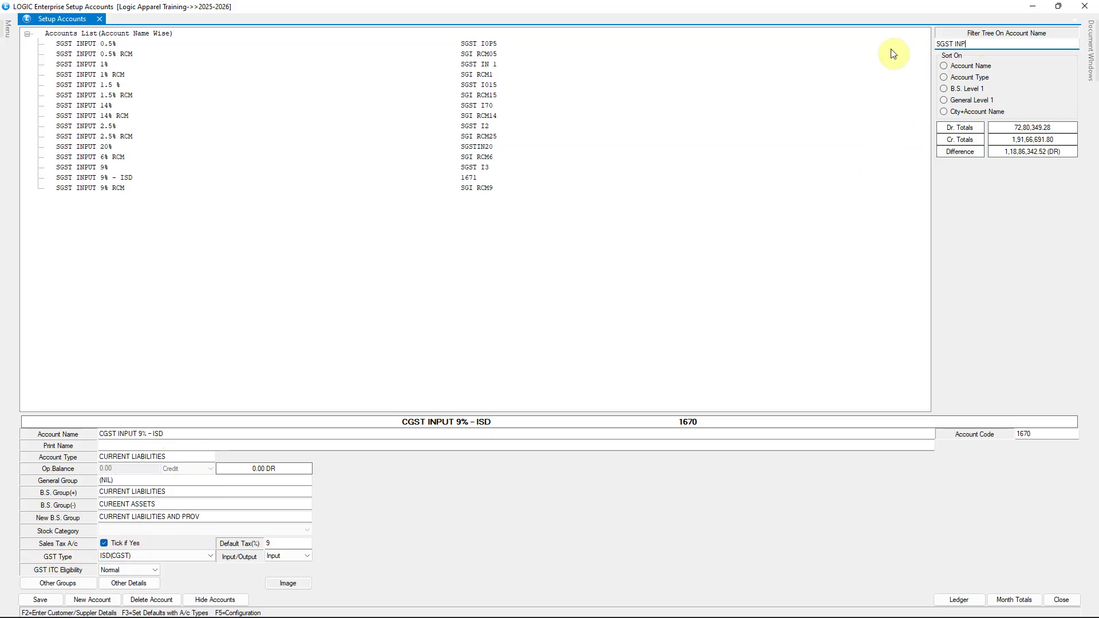
pyautogui.click(98, 178)
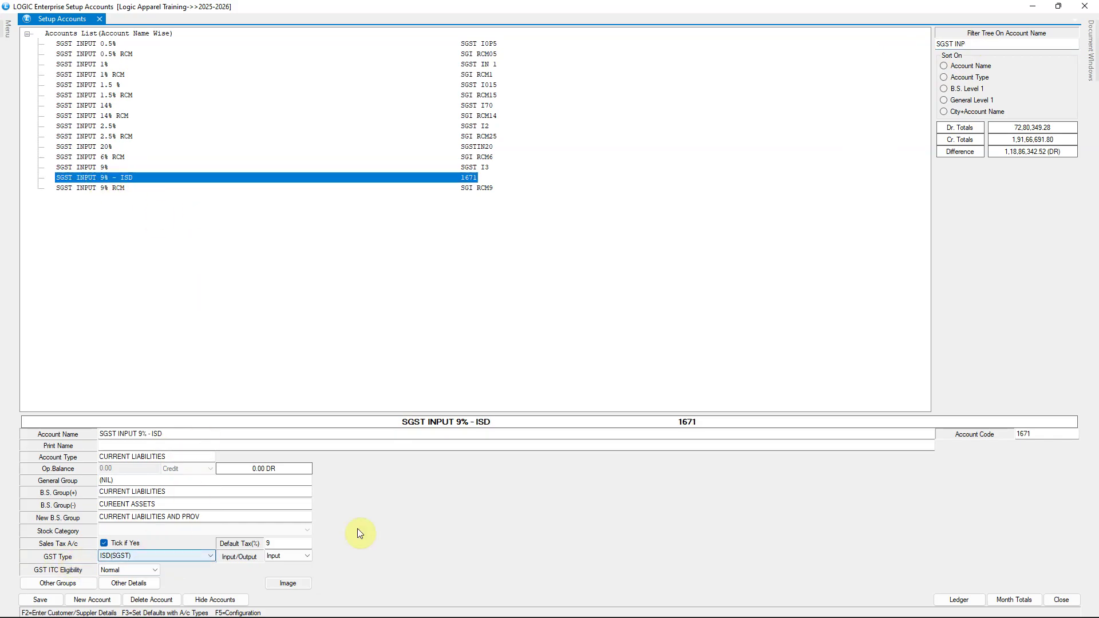
# Filter the accounts by "ISD" and check the account type of ISD CREDIT DISTRIBUTION CONTROL A/C.
pyautogui.click(972, 47)
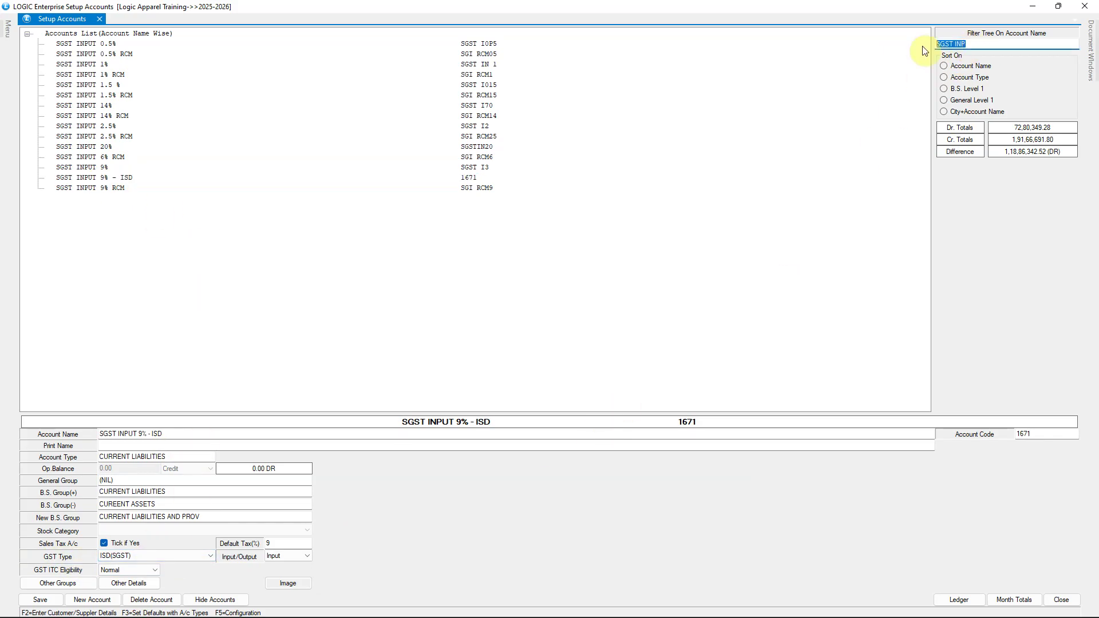
pyautogui.press('BackSpace')
pyautogui.write('ISD')
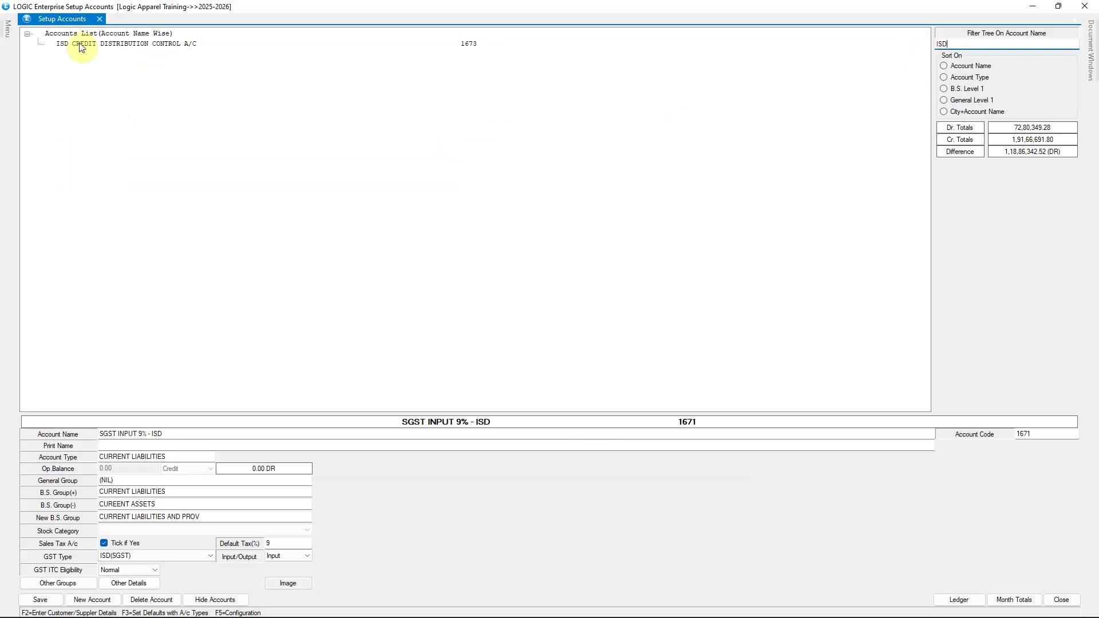
pyautogui.click(80, 46)
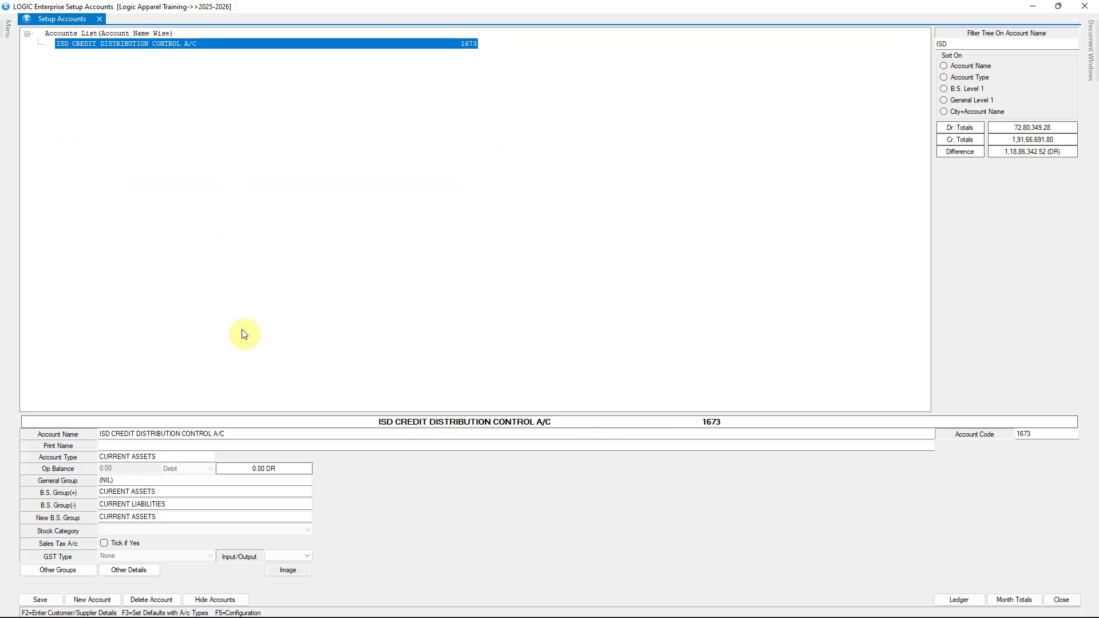
pyautogui.click(173, 459)
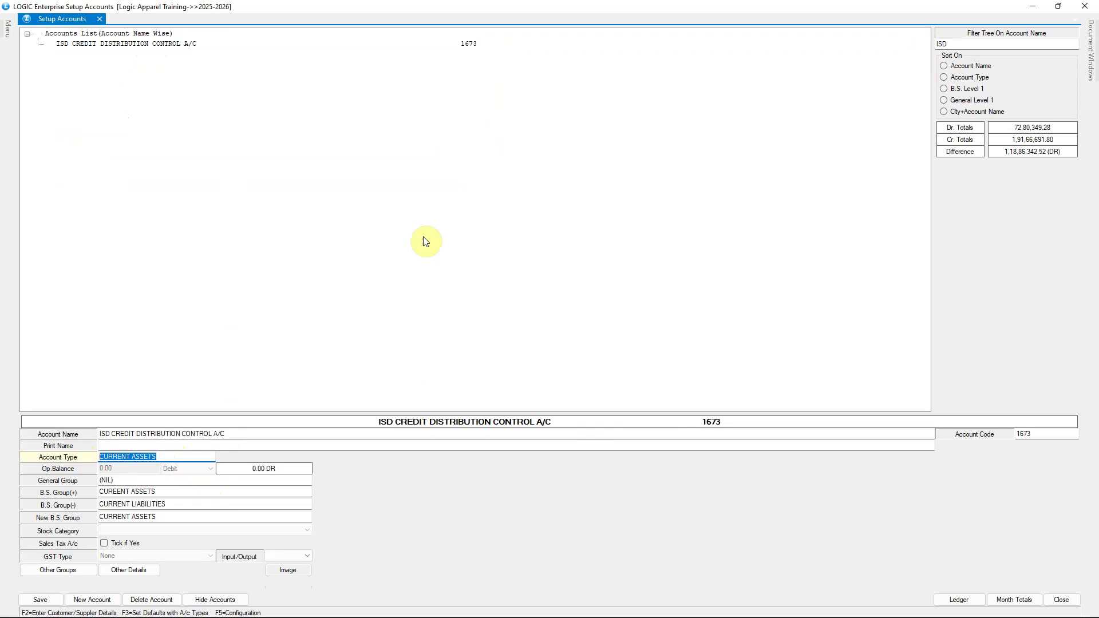
# Filter the accounts by "AUDI" and check the account type of AUDIT FEES.
pyautogui.click(948, 44)
pyautogui.write('AUDI')
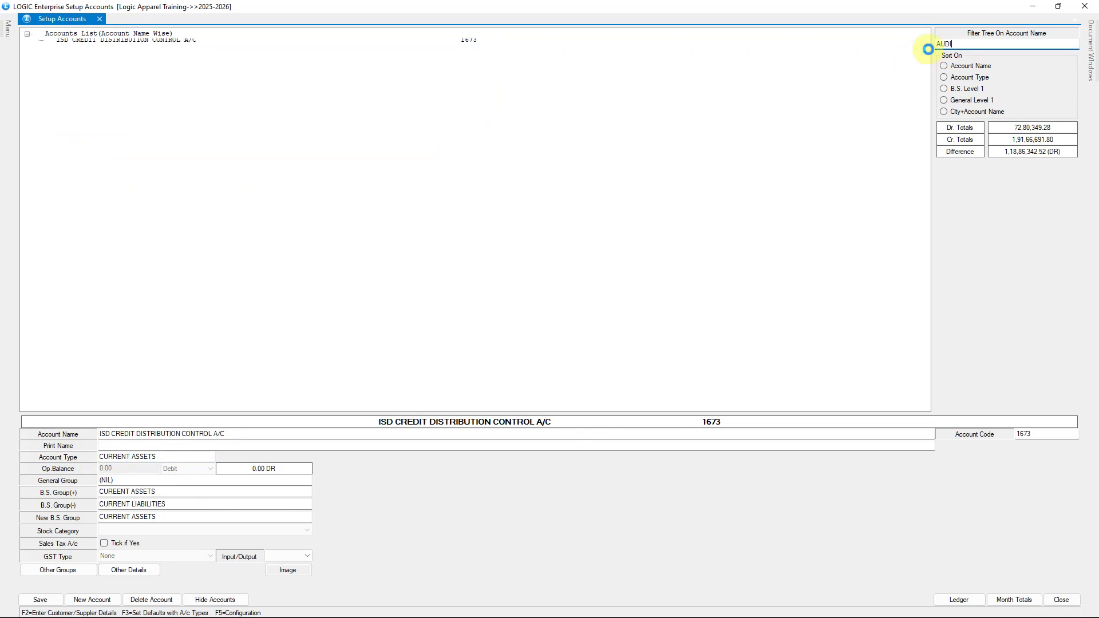
pyautogui.click(92, 44)
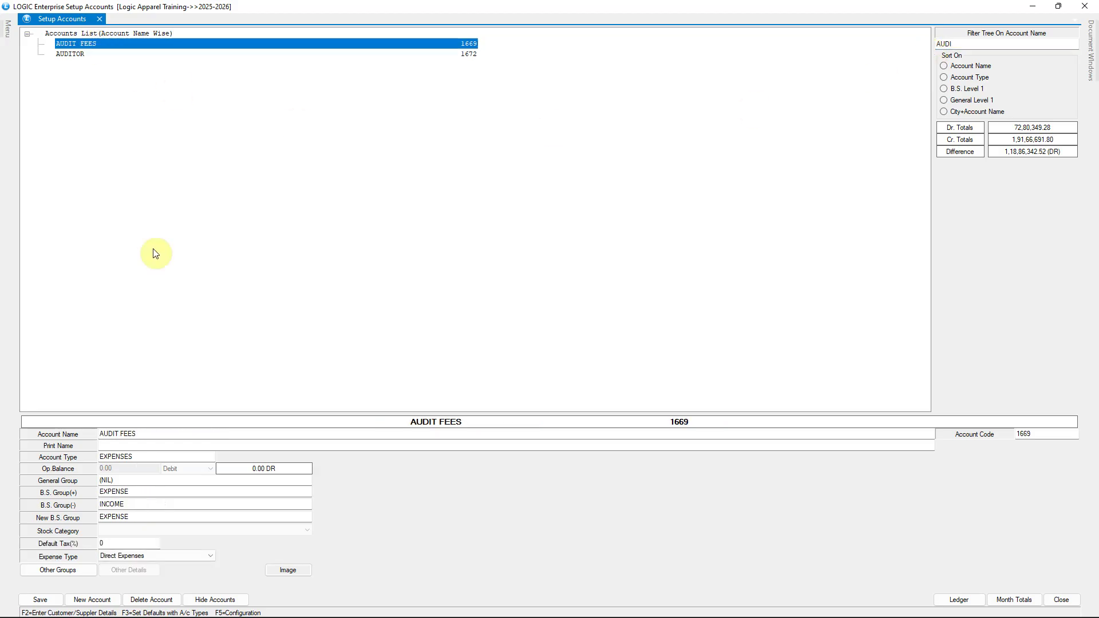
pyautogui.click(141, 457)
pyautogui.click(321, 328)
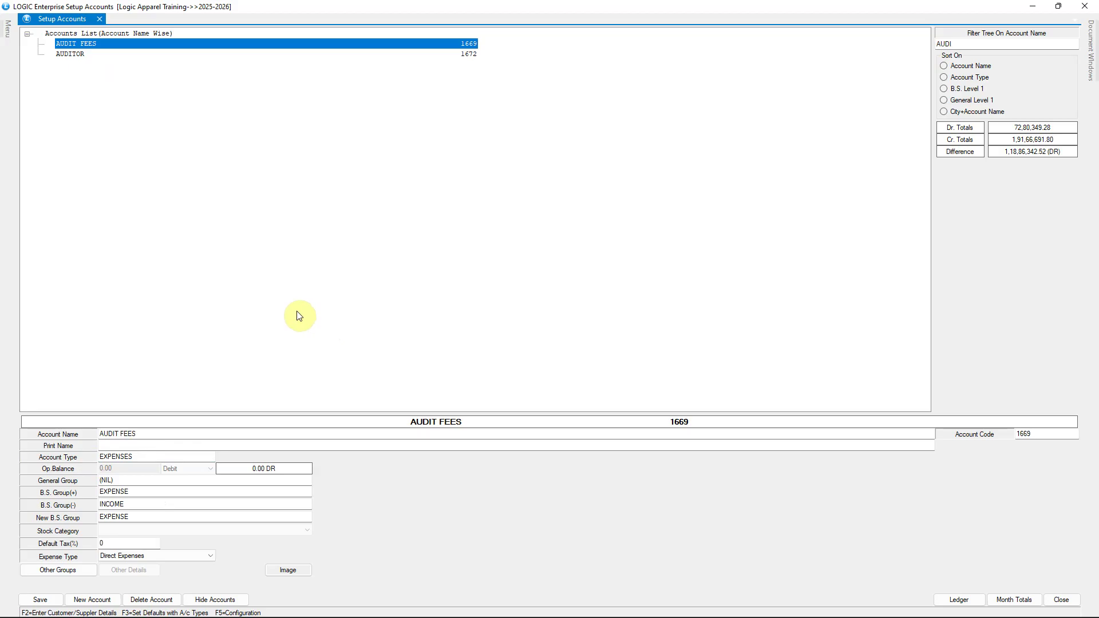
# Close the account setup and open Setup Branches under Branch Setup.
pyautogui.click(1086, 5)
pyautogui.click(20, 75)
pyautogui.click(68, 385)
pyautogui.click(31, 387)
pyautogui.doubleClick(128, 395)
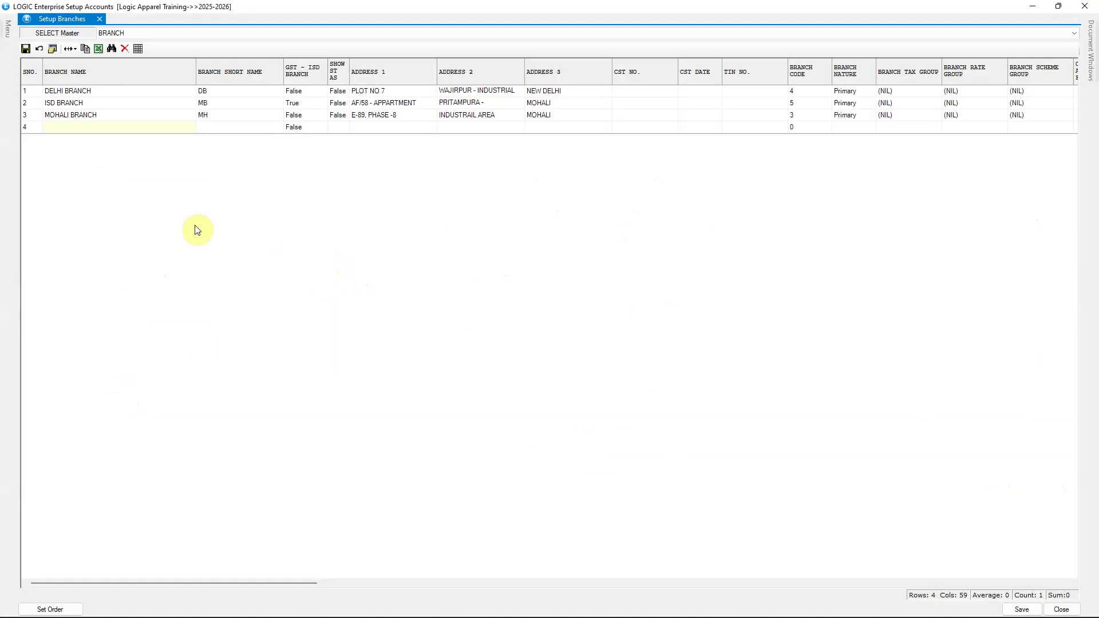
# Check the GST - ISD BRANCH setting of ISD BRANCH, then close the branch setup.
pyautogui.click(64, 106)
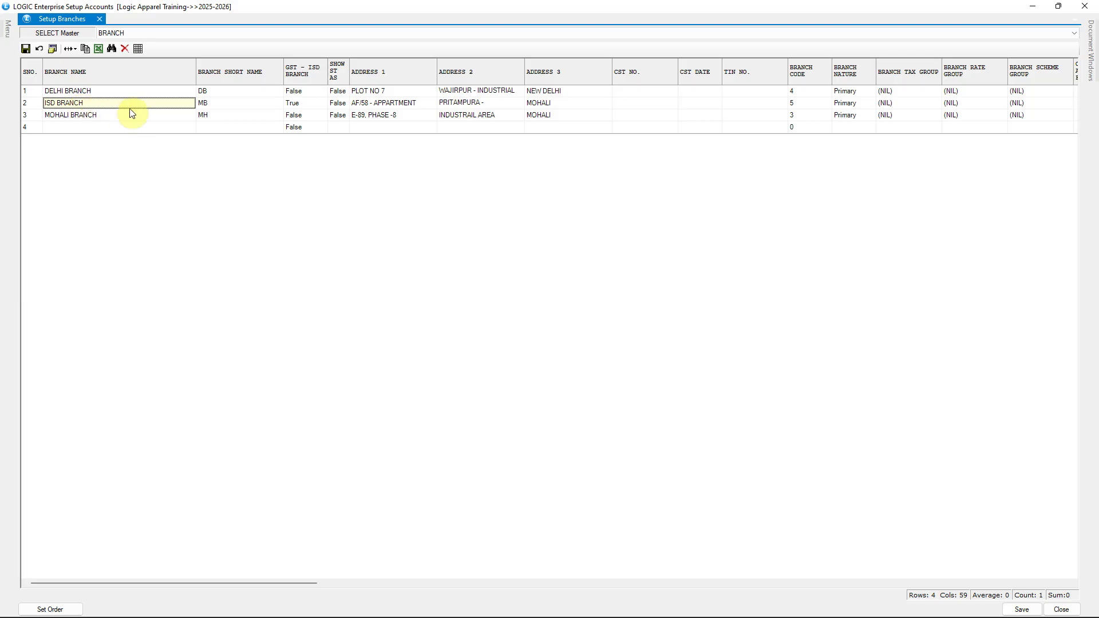
pyautogui.click(310, 108)
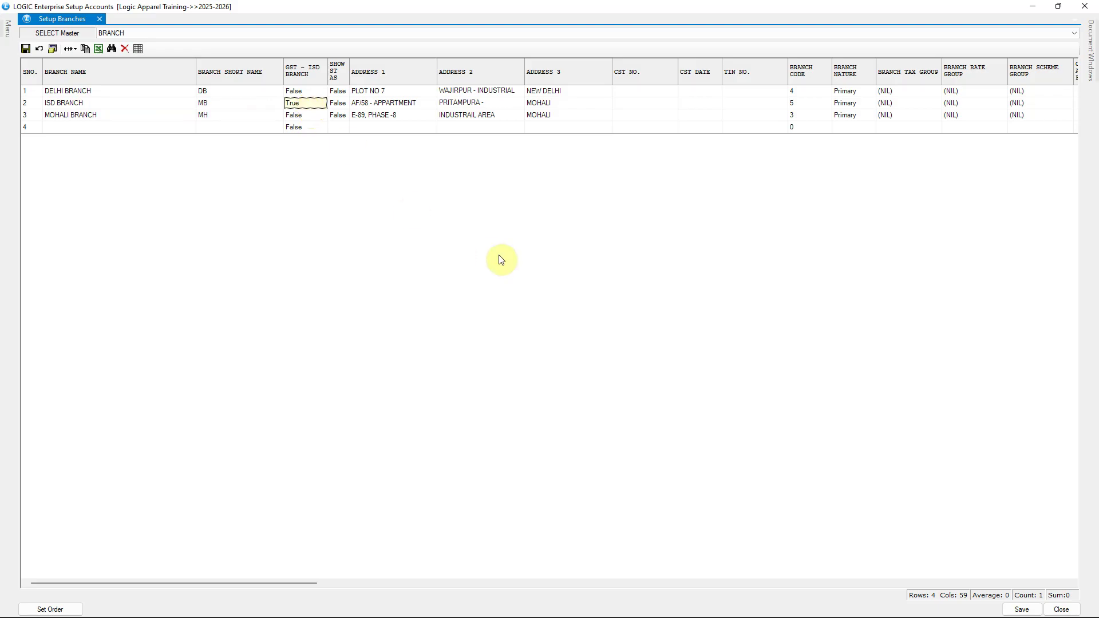
pyautogui.click(1089, 14)
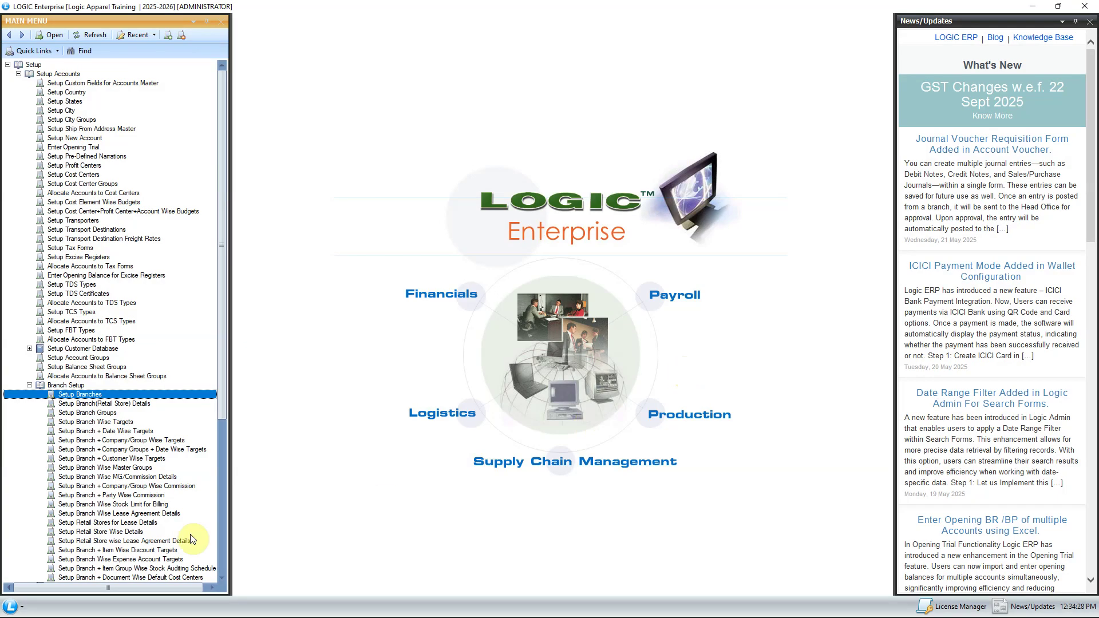
# Log out of the company and log back in with the account password, selecting ISD BRANCH.
pyautogui.click(14, 604)
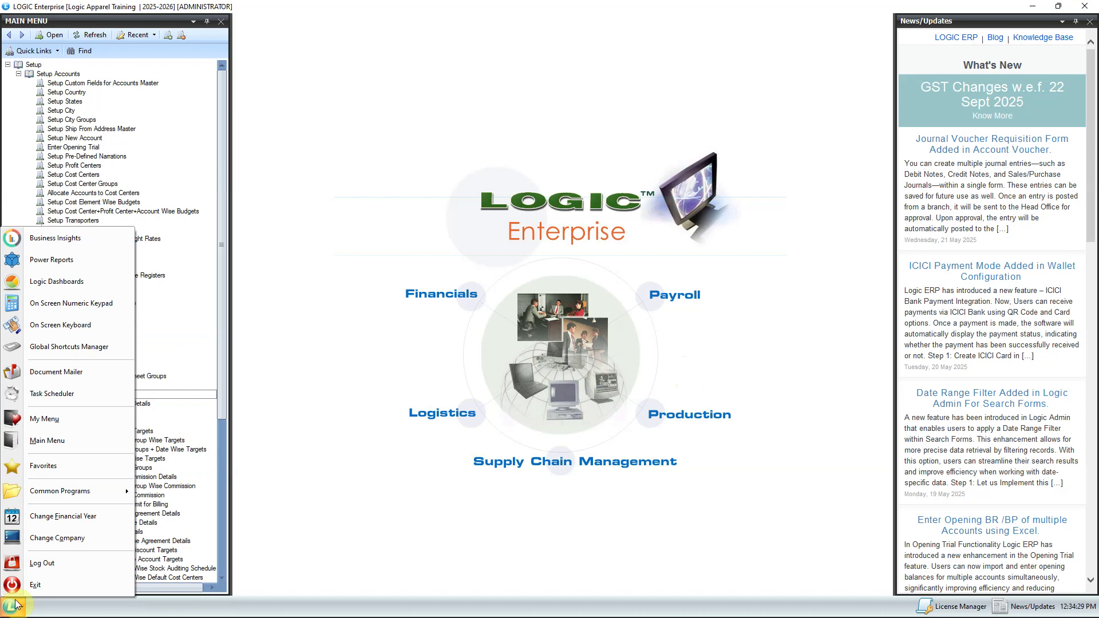
pyautogui.click(57, 561)
pyautogui.click(589, 352)
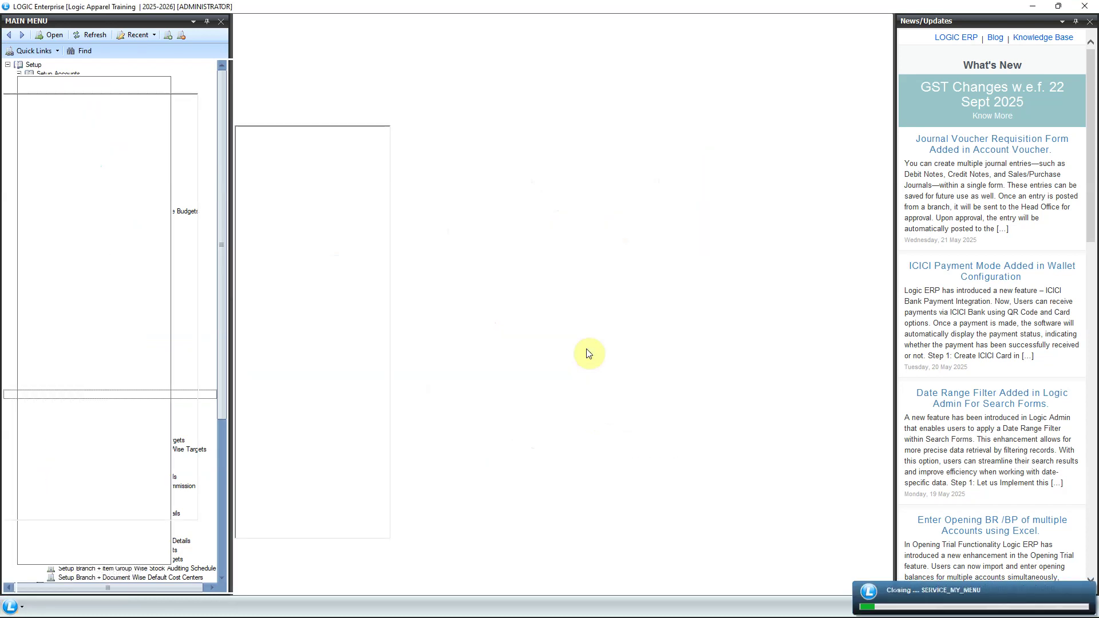
pyautogui.click(522, 313)
pyautogui.click(530, 325)
pyautogui.write('1')
pyautogui.press('Return')
pyautogui.press('Down')
pyautogui.press('Return')
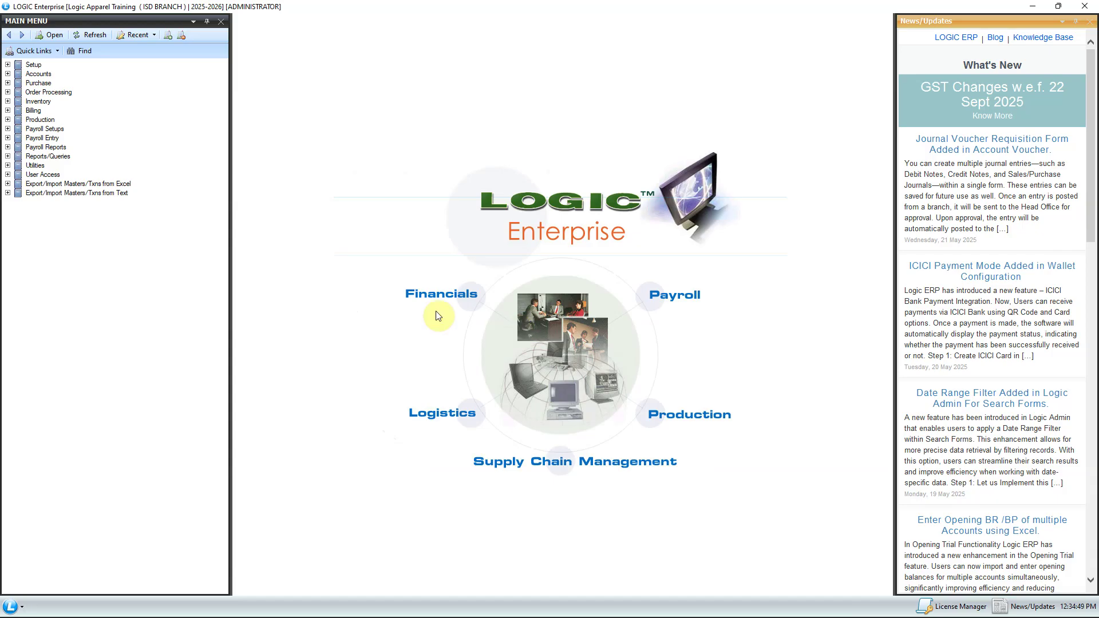
# Open the Journal - Purchase voucher form and check the current branch choices, keeping ISD BRANCH.
pyautogui.click(9, 74)
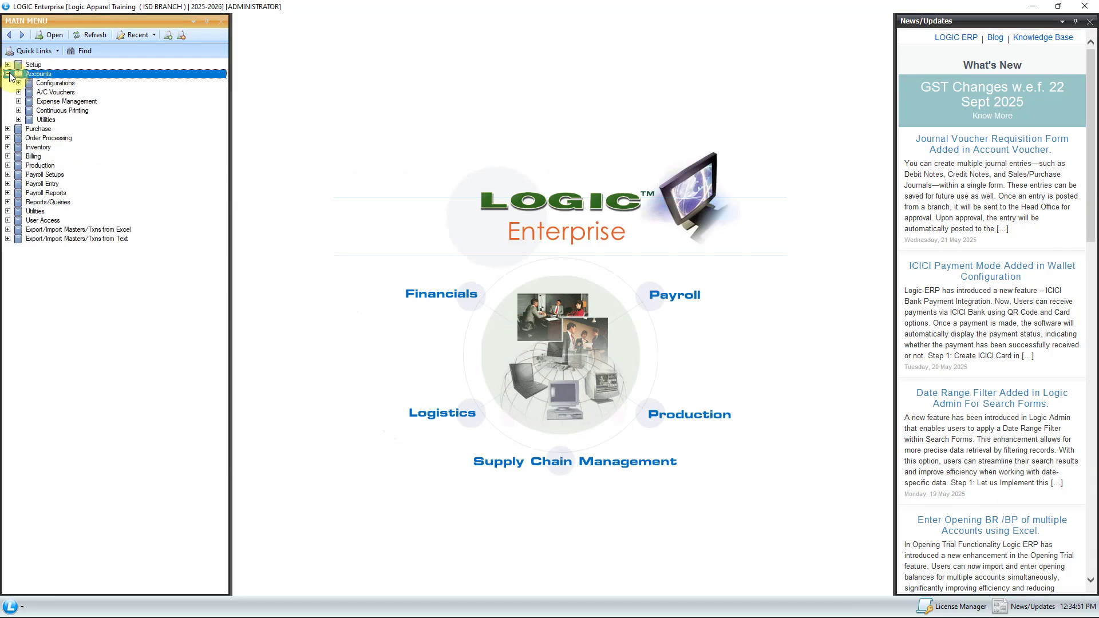
pyautogui.click(49, 92)
pyautogui.click(18, 92)
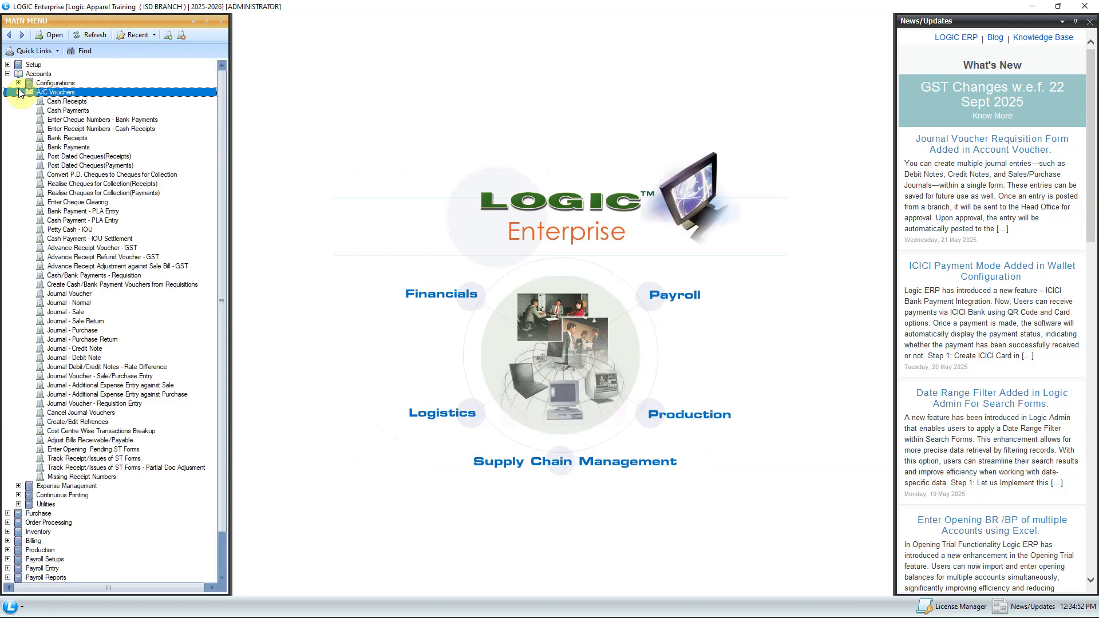
pyautogui.doubleClick(80, 331)
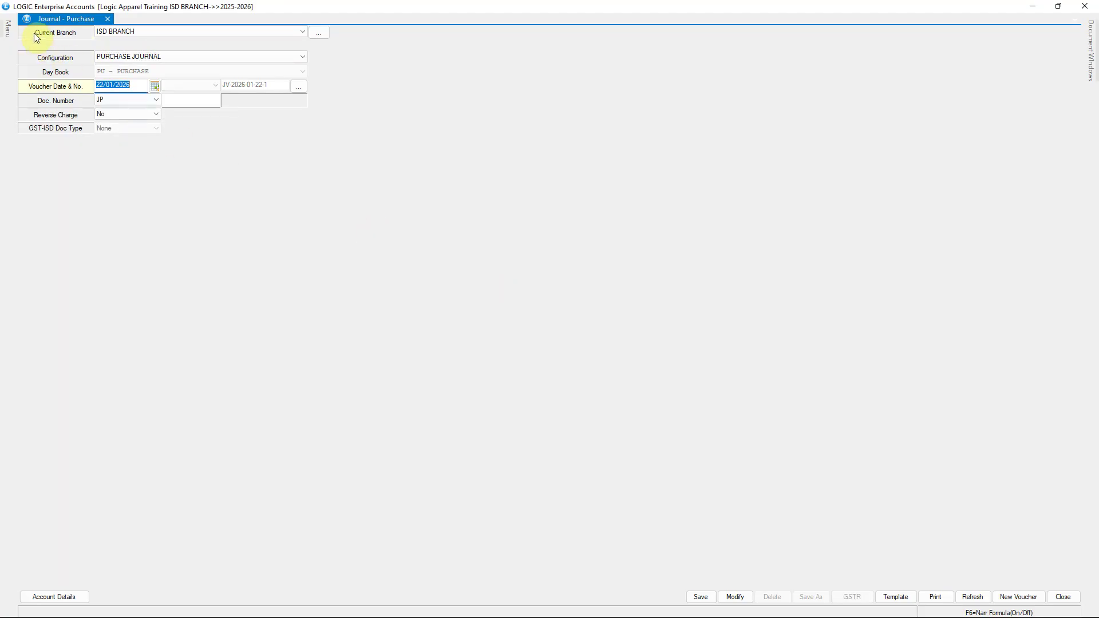
pyautogui.click(149, 33)
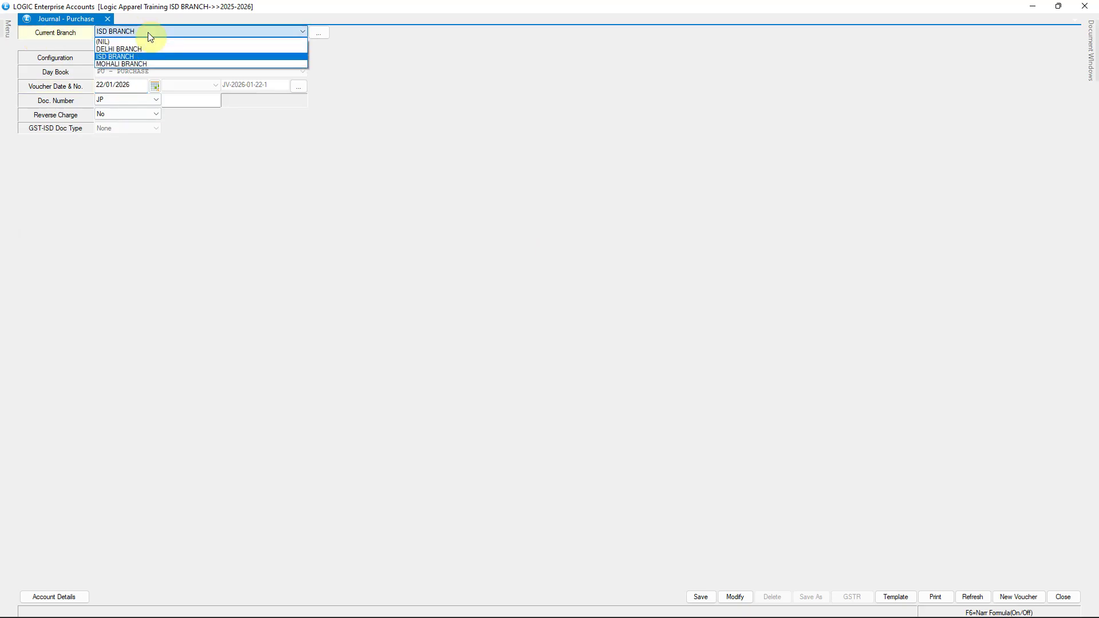
pyautogui.click(148, 32)
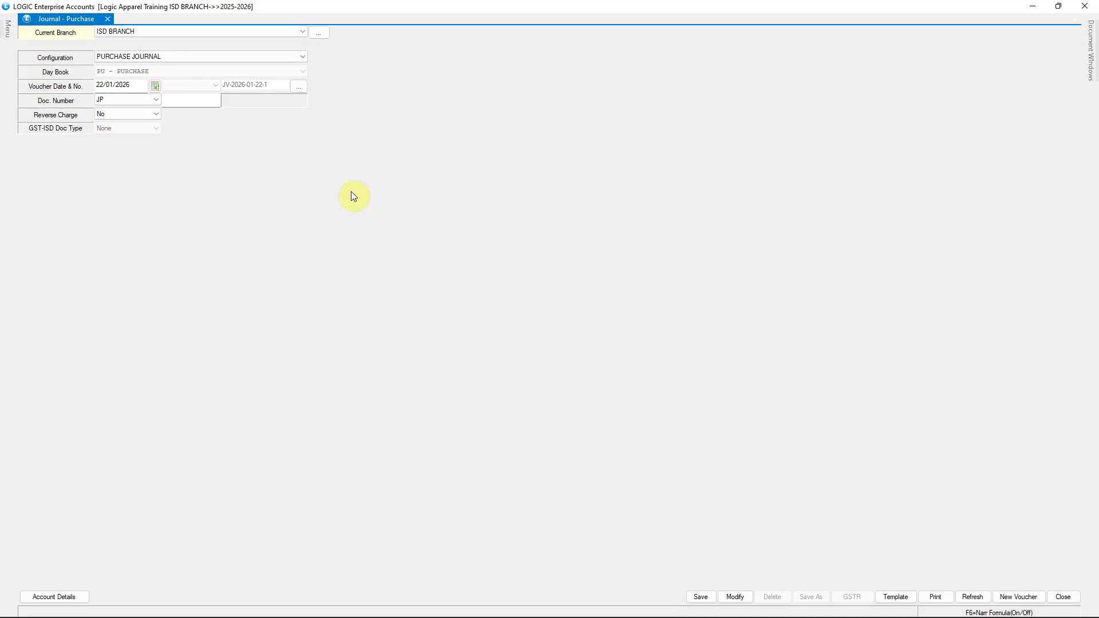
# Show the voucher's account details and open the existing ISD BRANCH purchase journal dated 14/01/2026 for modification.
pyautogui.click(70, 597)
pyautogui.click(736, 597)
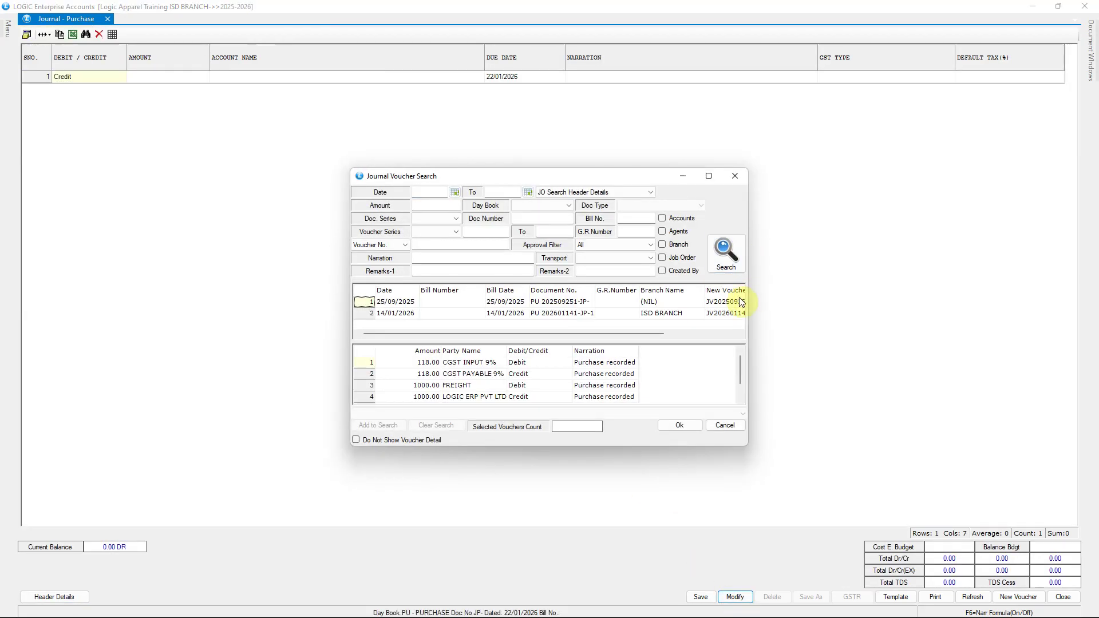
pyautogui.doubleClick(501, 306)
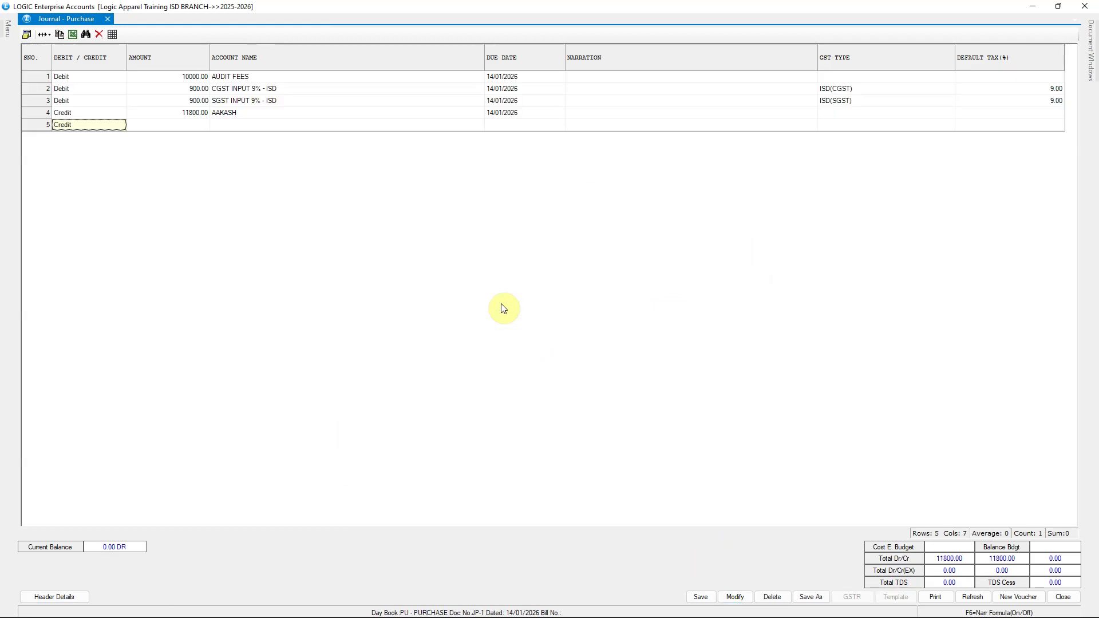
# Review the voucher's AUDIT FEES, CGST INPUT 9% - ISD and SGST INPUT 9% - ISD lines and the SGST line's GST type.
pyautogui.click(243, 79)
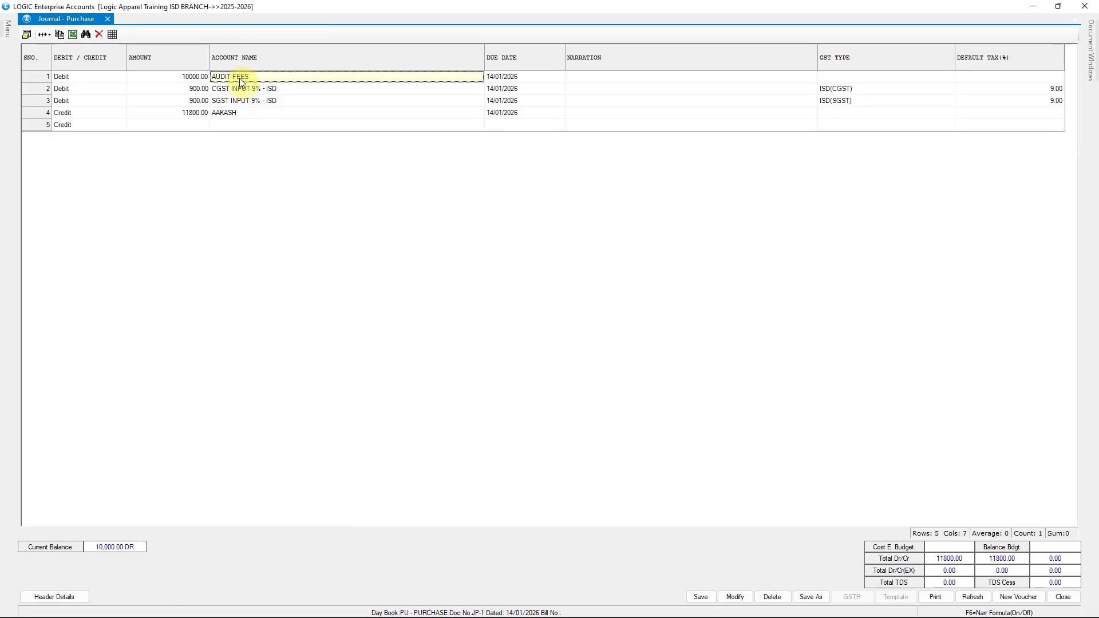
pyautogui.click(285, 90)
pyautogui.click(283, 102)
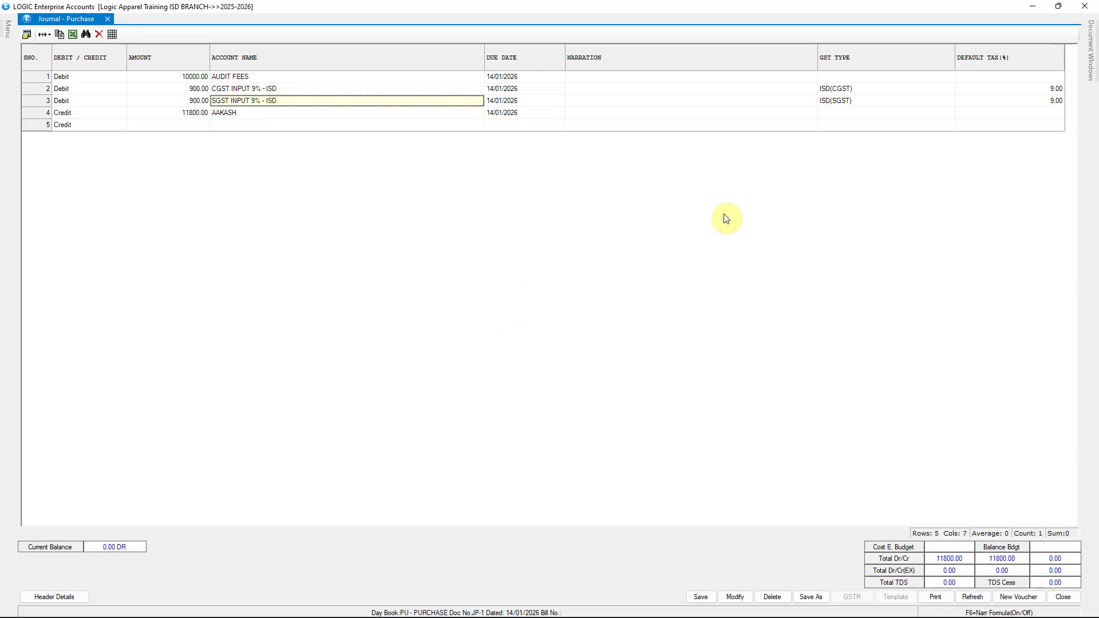
pyautogui.click(860, 100)
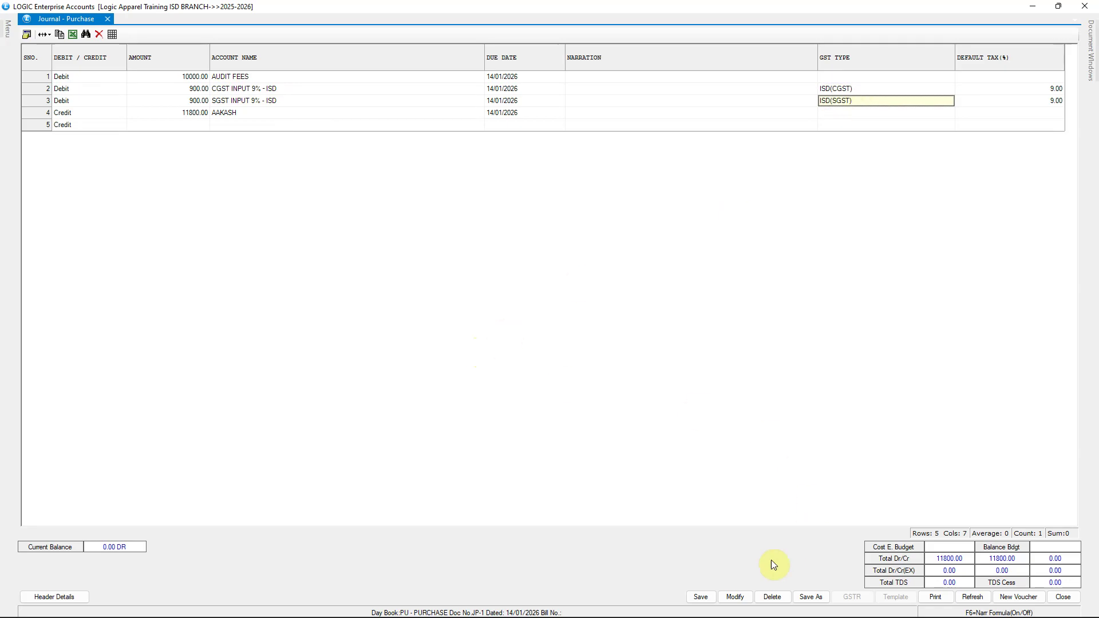
# Save the ISD BRANCH purchase journal and open the Journal - Normal voucher form.
pyautogui.click(701, 597)
pyautogui.click(528, 351)
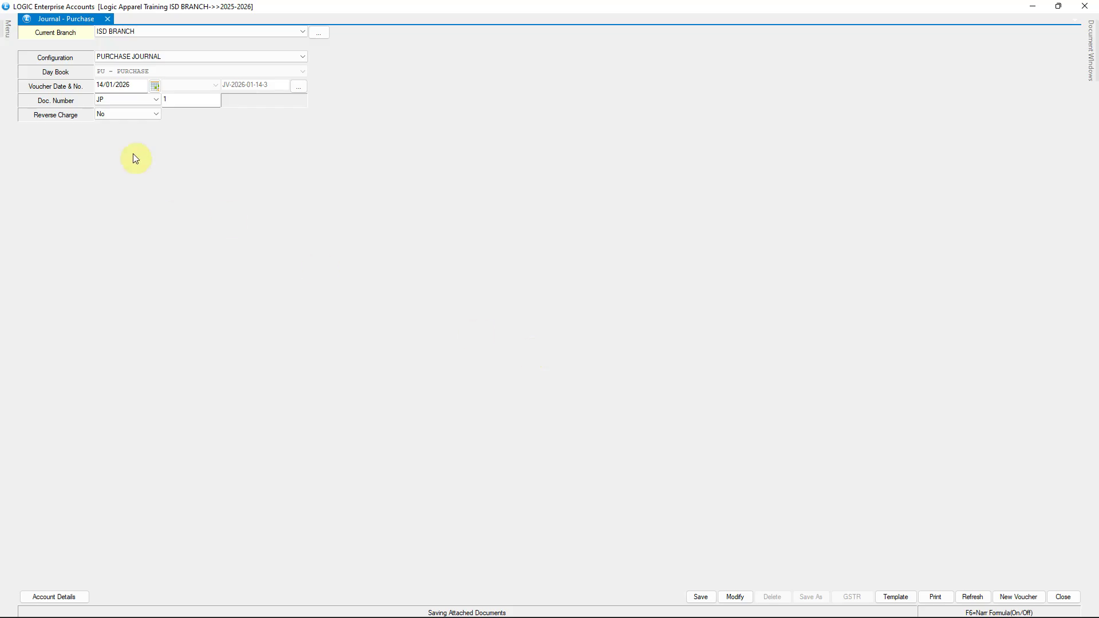
pyautogui.moveTo(6, 26)
pyautogui.click(56, 57)
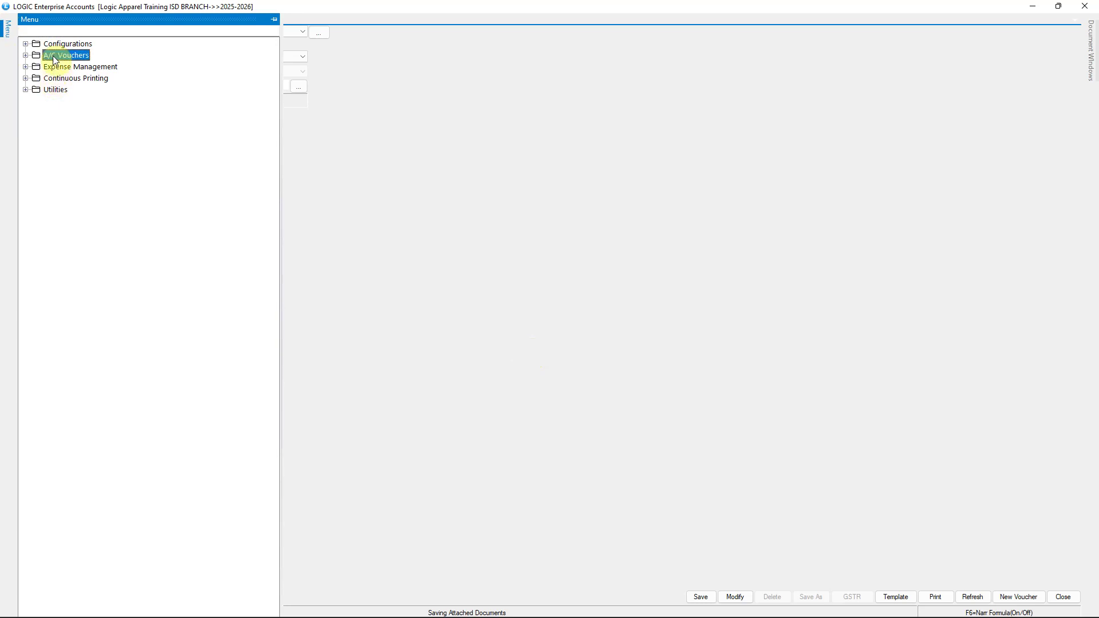
pyautogui.click(26, 56)
pyautogui.doubleClick(98, 319)
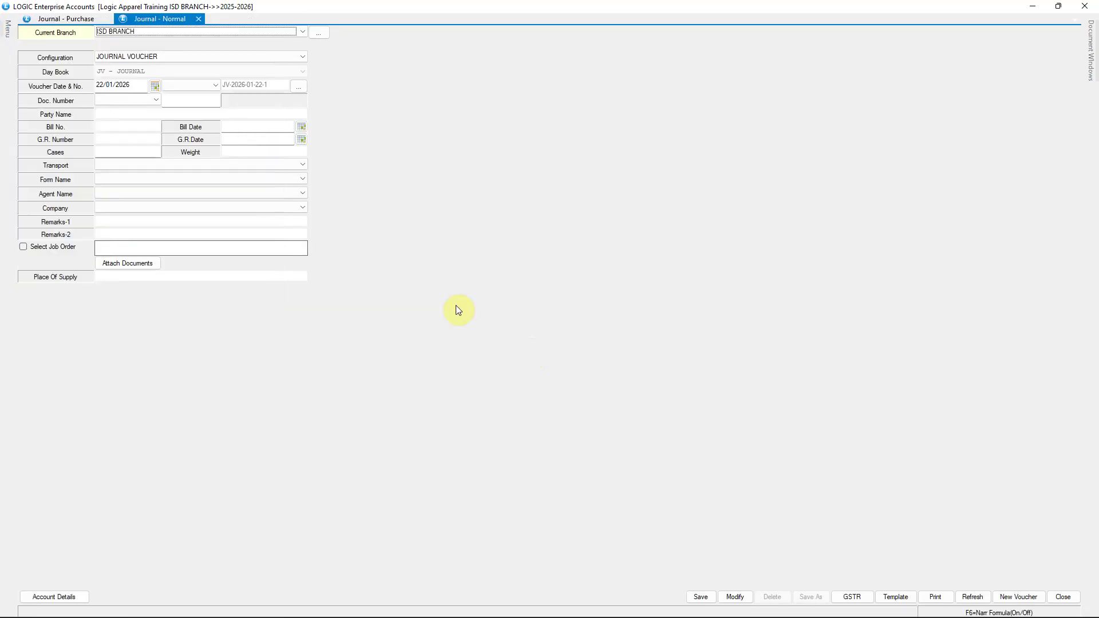
# Keep ISD BRANCH as the current branch and open its existing journal voucher dated 14/01/2026 for modification.
pyautogui.press('Return')
pyautogui.press('Return')
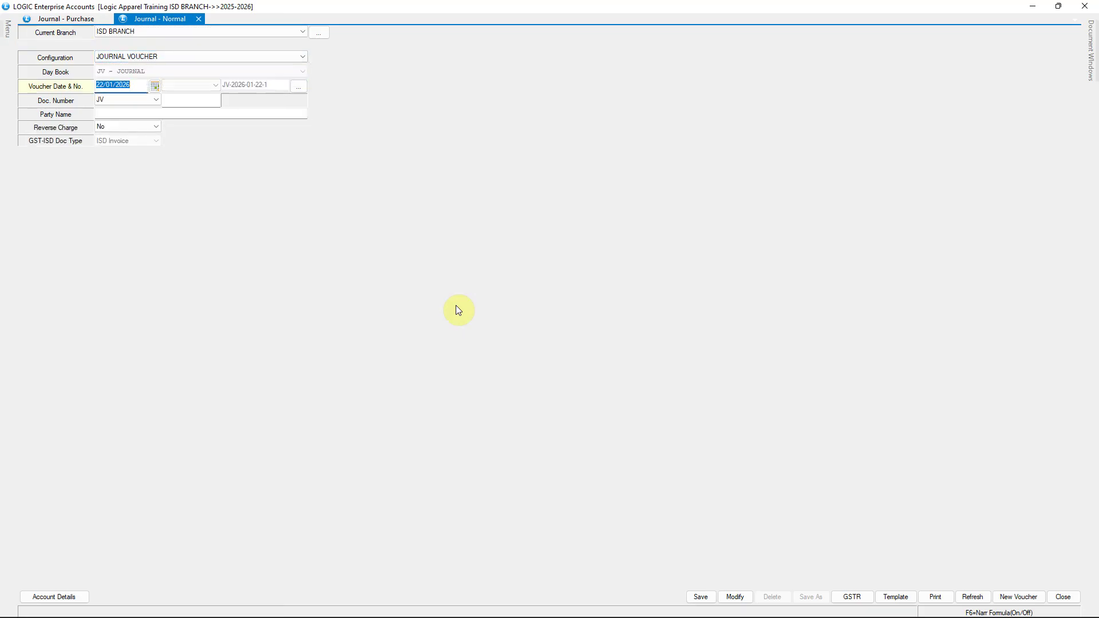
pyautogui.click(285, 33)
pyautogui.click(285, 54)
pyautogui.click(74, 596)
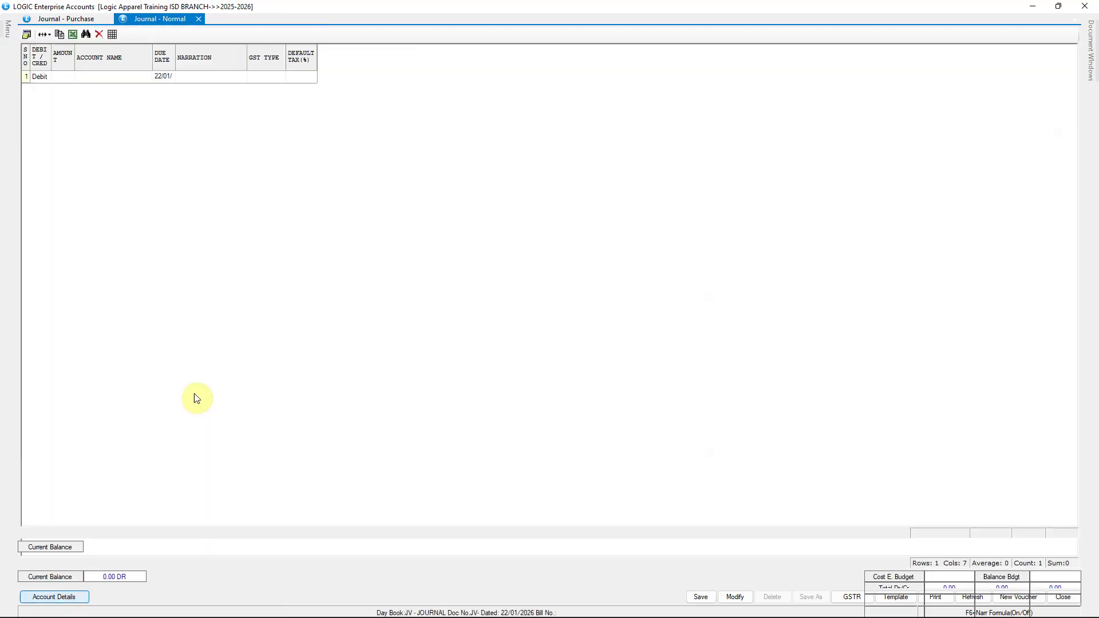
pyautogui.click(736, 597)
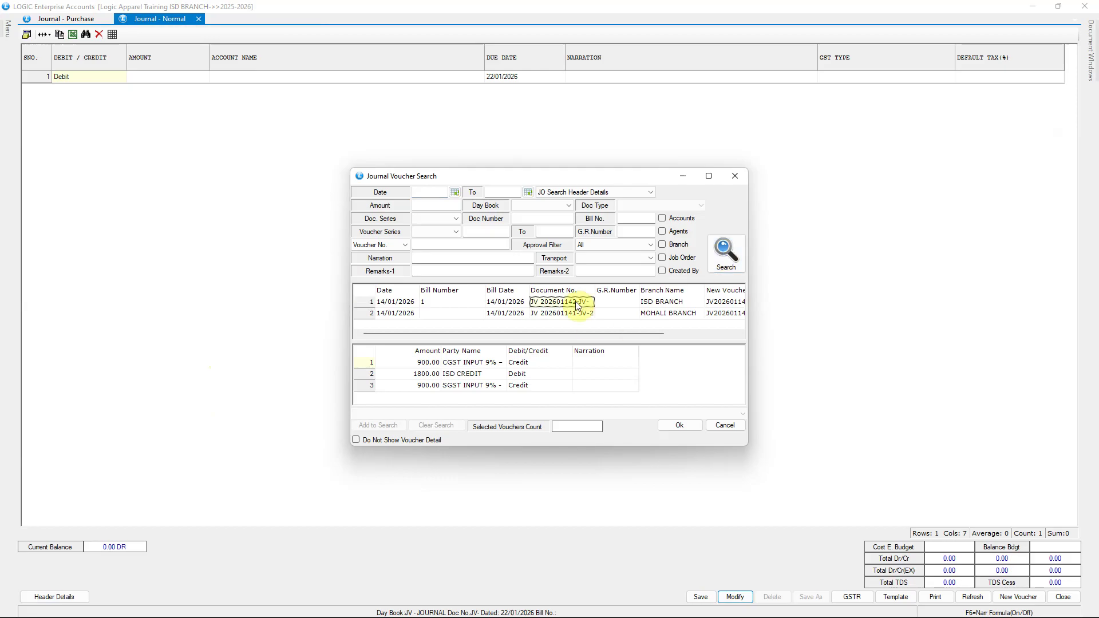
pyautogui.click(677, 426)
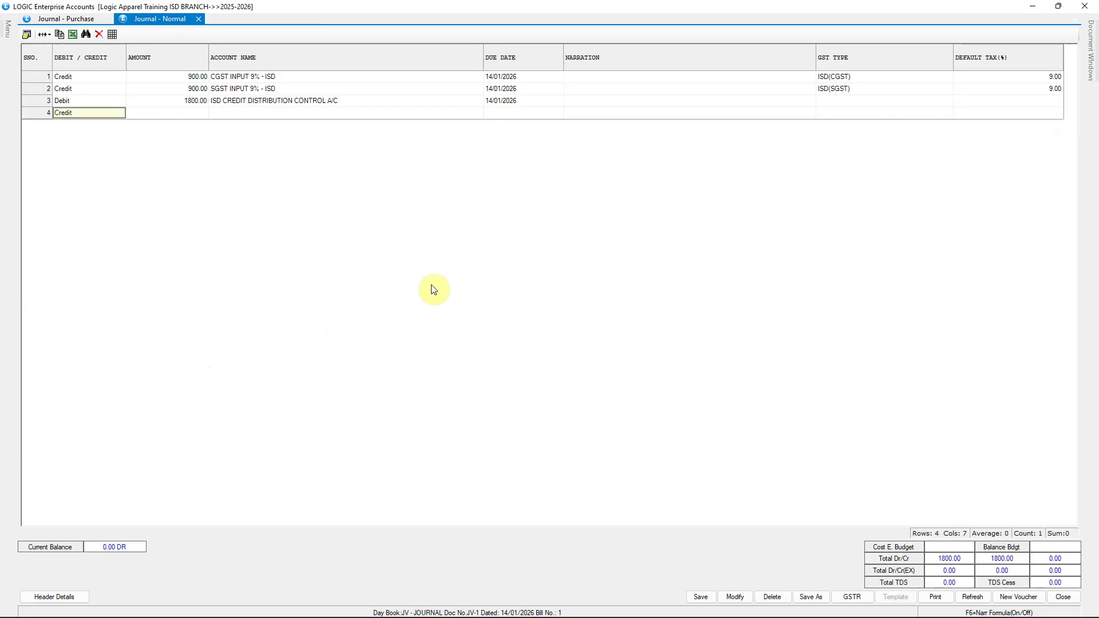
# Check the voucher's ISD CREDIT DISTRIBUTION CONTROL A/C debit line and save the voucher.
pyautogui.click(240, 104)
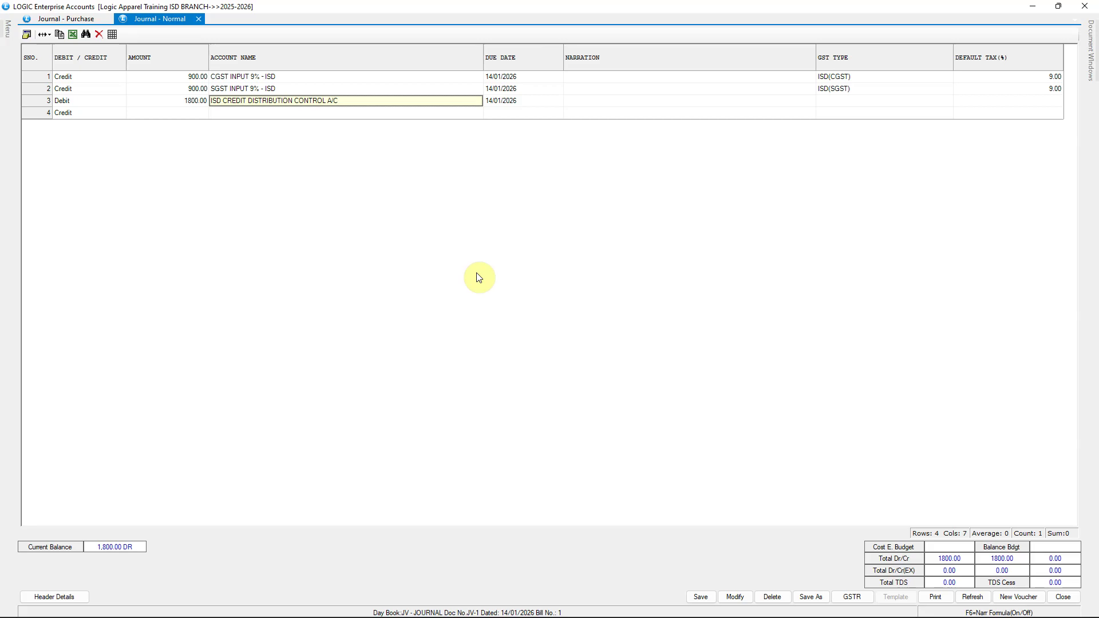
pyautogui.click(701, 597)
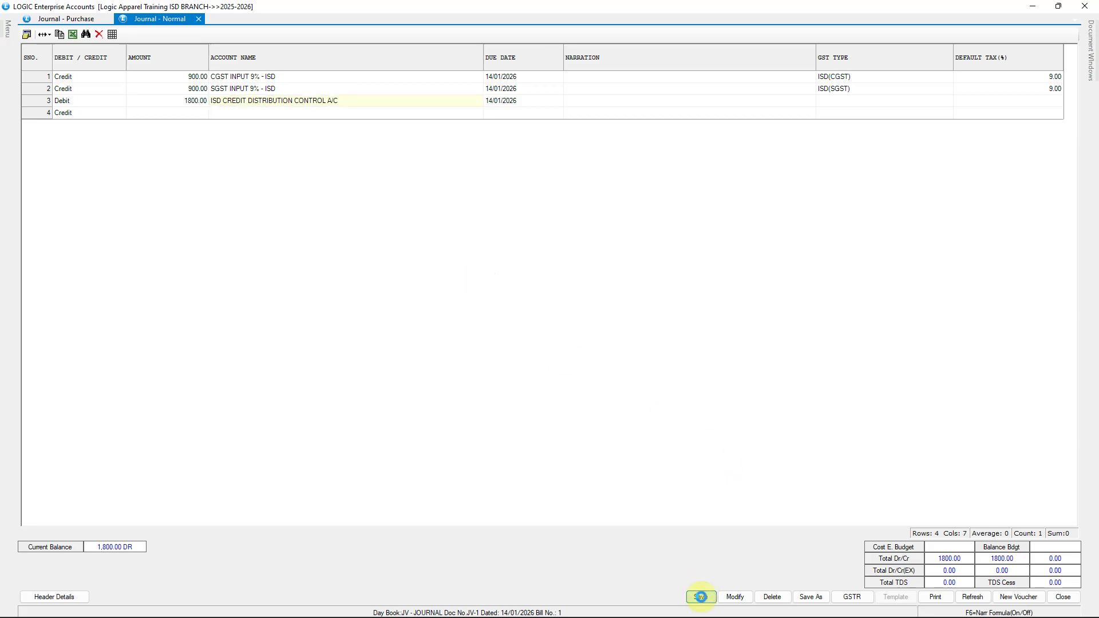
pyautogui.click(534, 354)
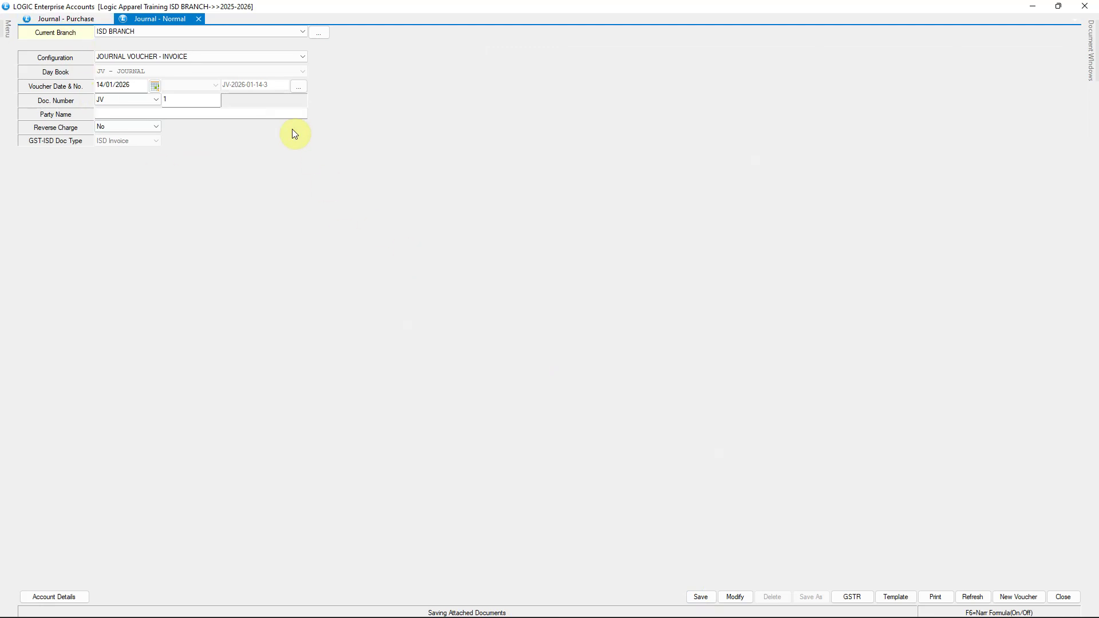
# Set the journal voucher's current branch to DELHI BRANCH and show its account details.
pyautogui.click(279, 31)
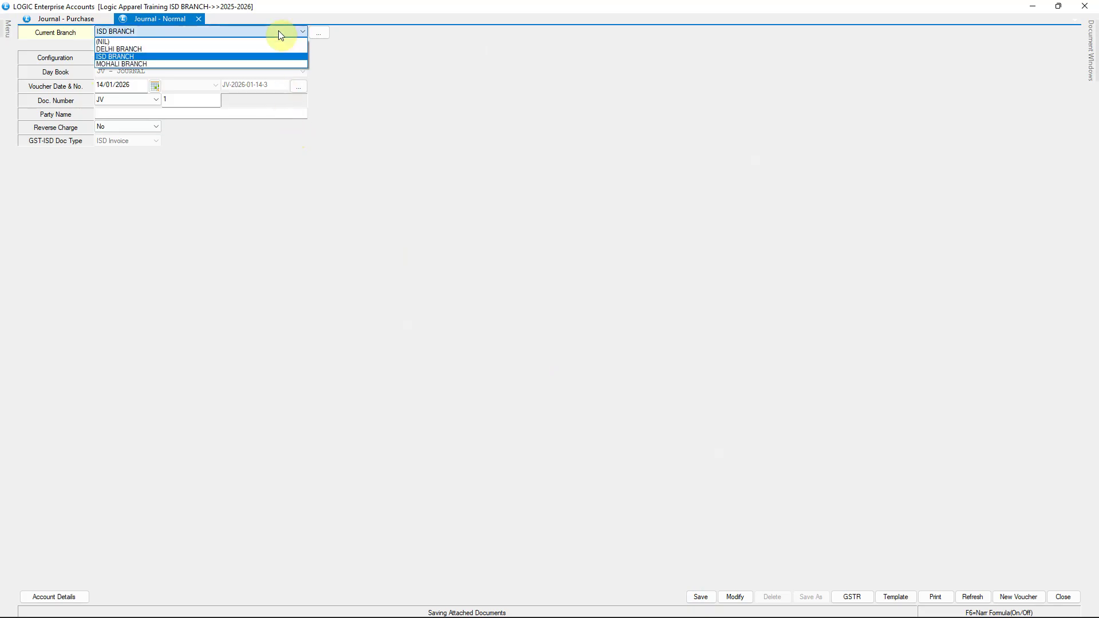
pyautogui.click(273, 49)
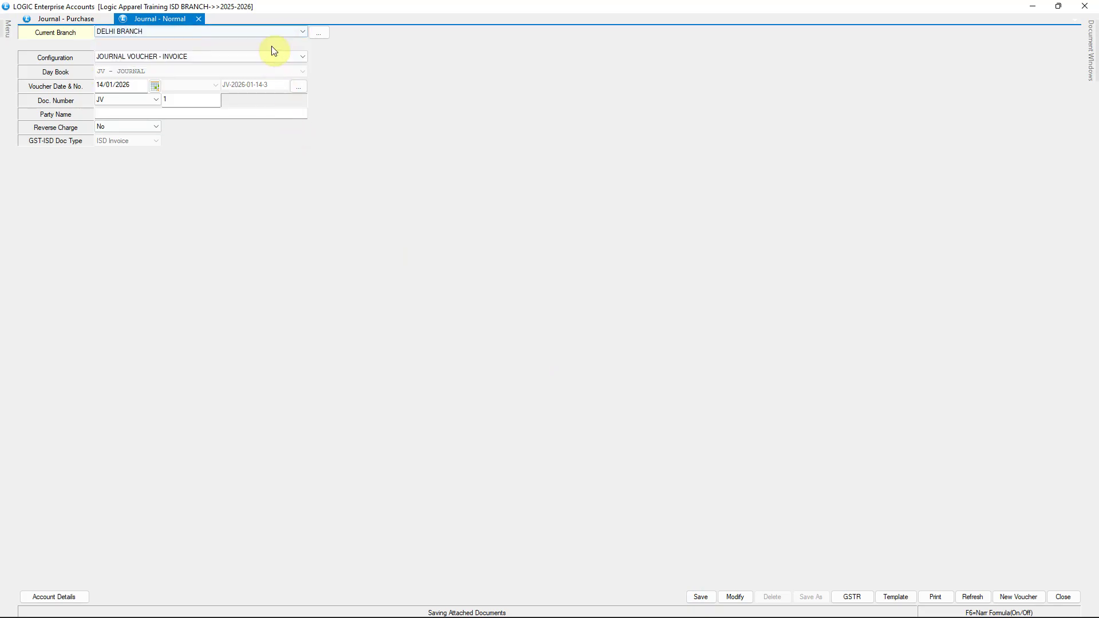
pyautogui.click(63, 598)
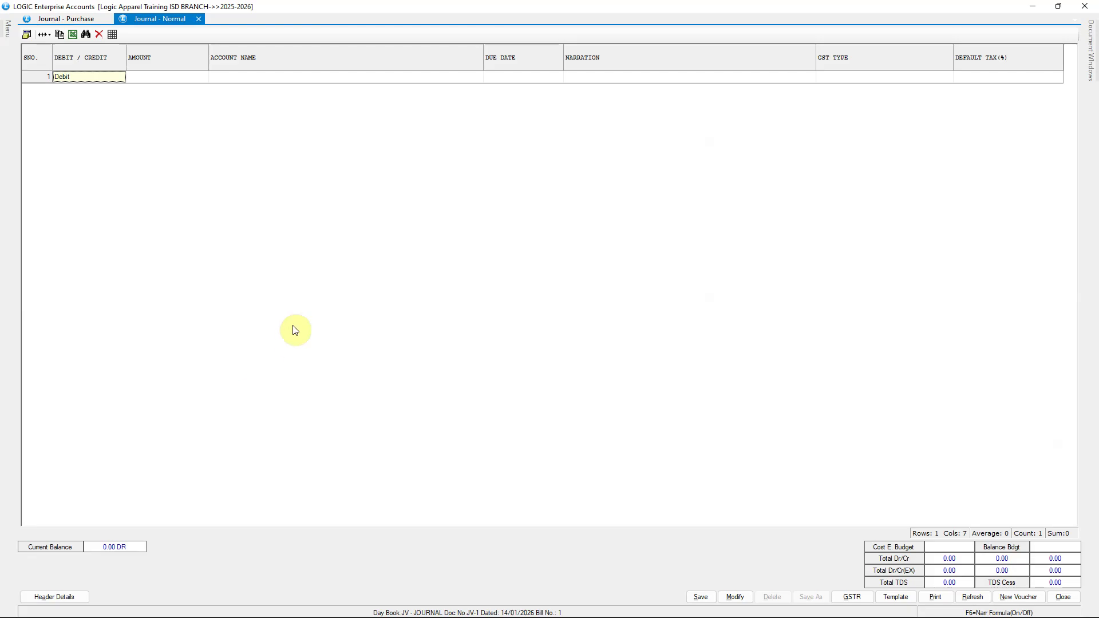
# Open the existing MOHALI BRANCH journal voucher dated 14/01/2026 for modification and check its ISD CREDIT DISTRIBUTION CONTROL A/C credit line.
pyautogui.click(736, 600)
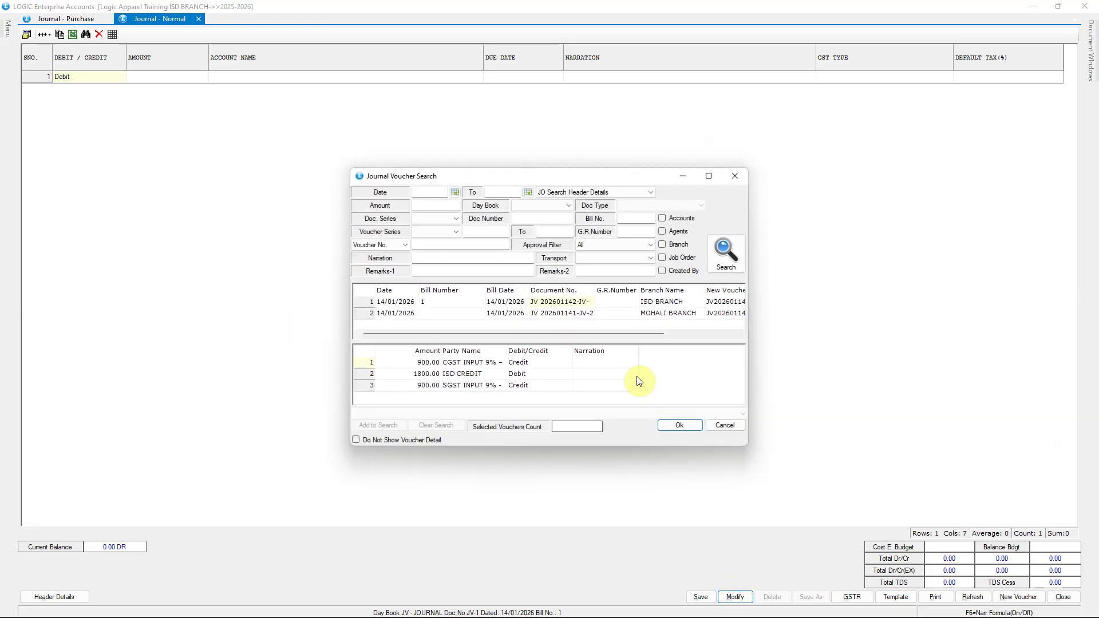
pyautogui.click(723, 261)
pyautogui.click(561, 313)
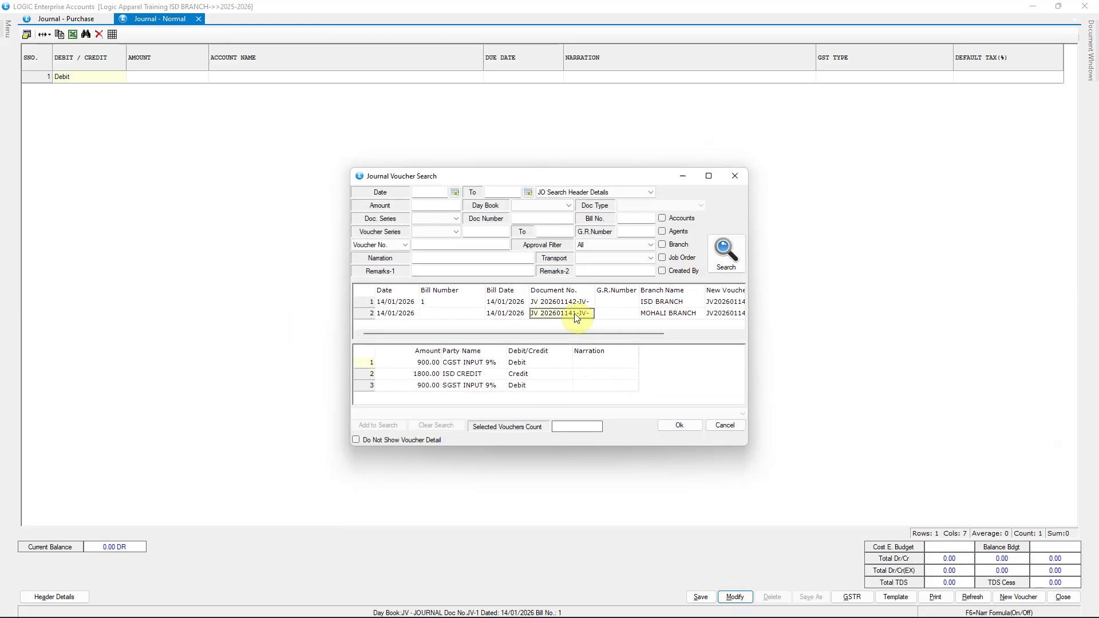
pyautogui.click(681, 424)
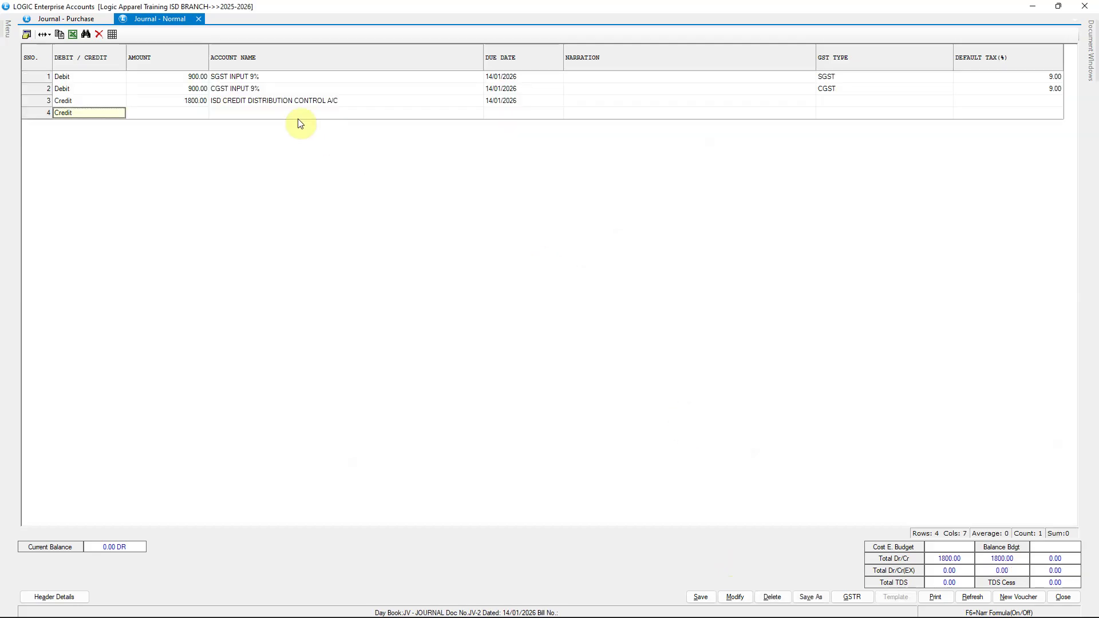
pyautogui.click(253, 101)
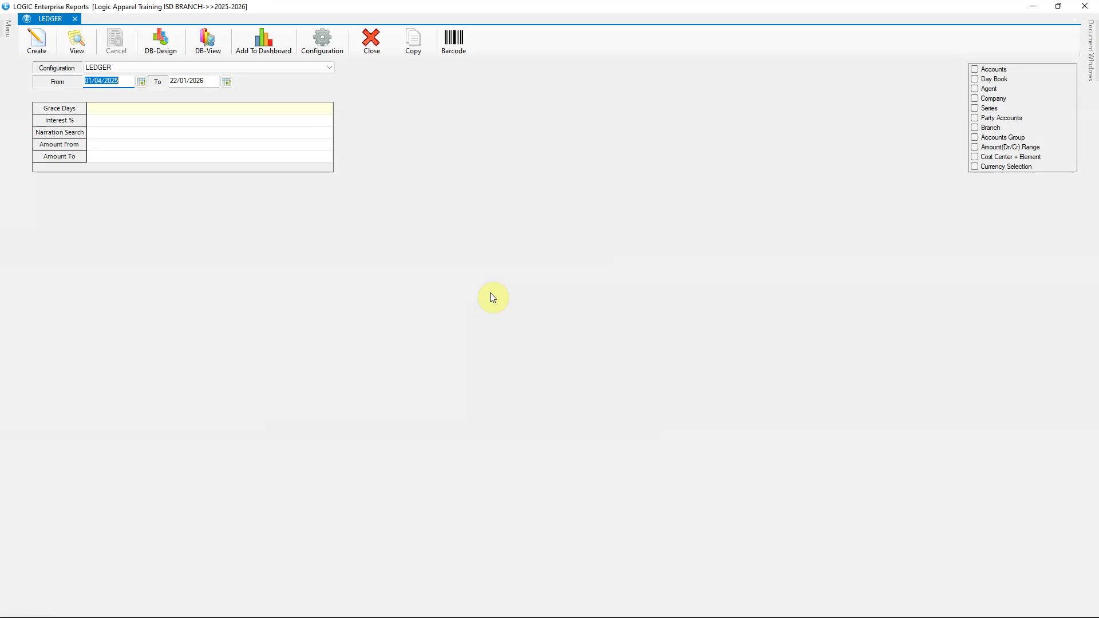
# Create the ledger report for ISD CREDIT DISTRIBUTION CONTROL A/C, finding the account with the search text %CONTR.
pyautogui.click(975, 69)
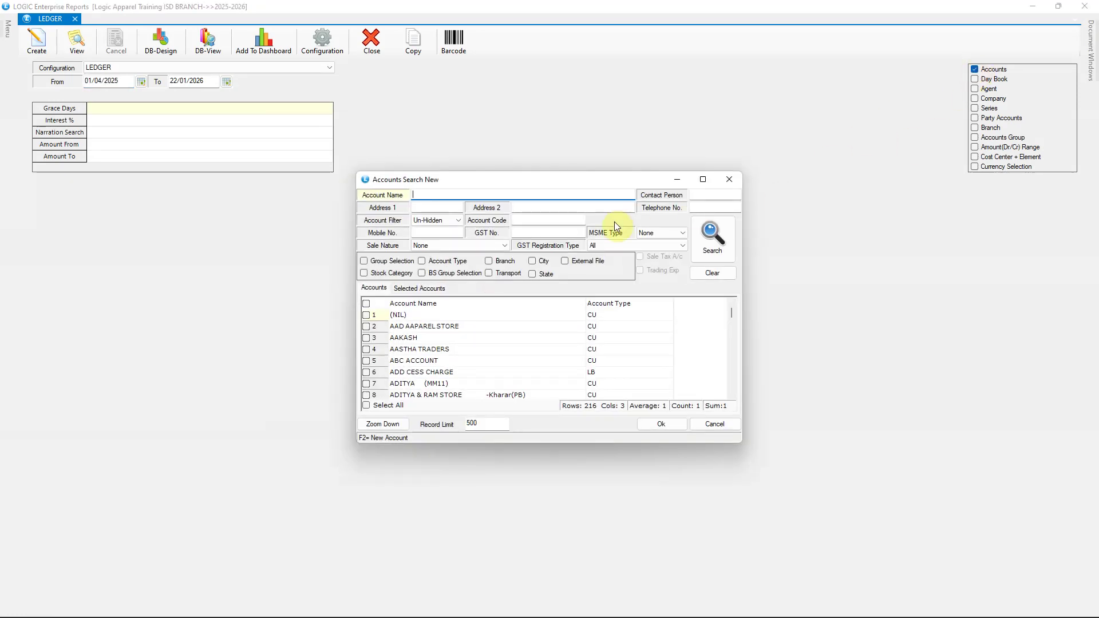
pyautogui.write('%CONTR')
pyautogui.click(713, 235)
pyautogui.click(449, 321)
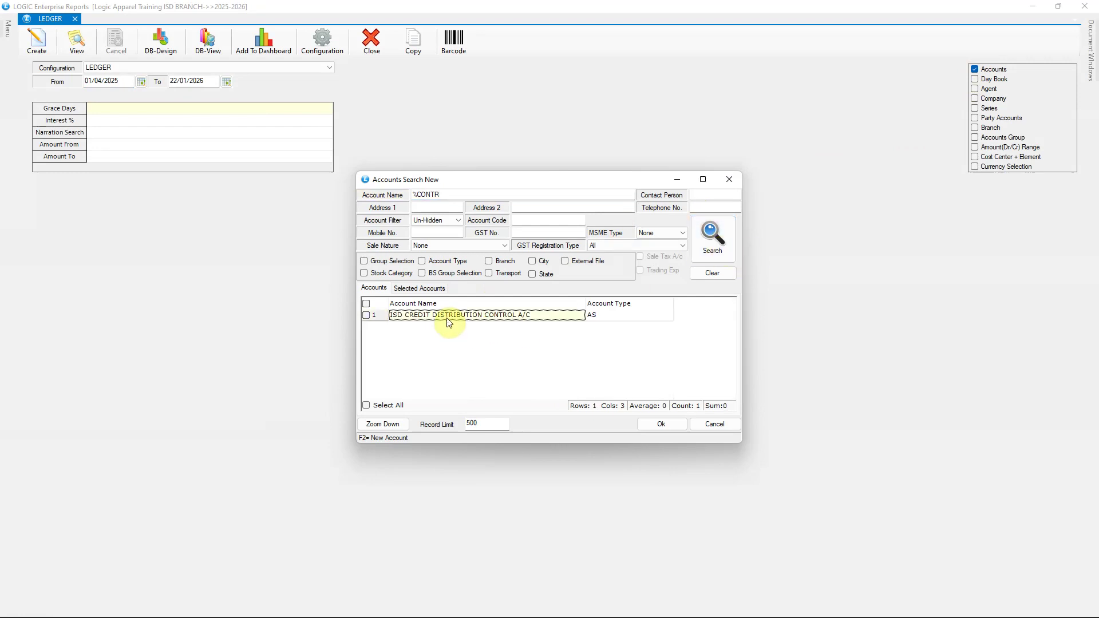
pyautogui.click(366, 315)
pyautogui.click(661, 425)
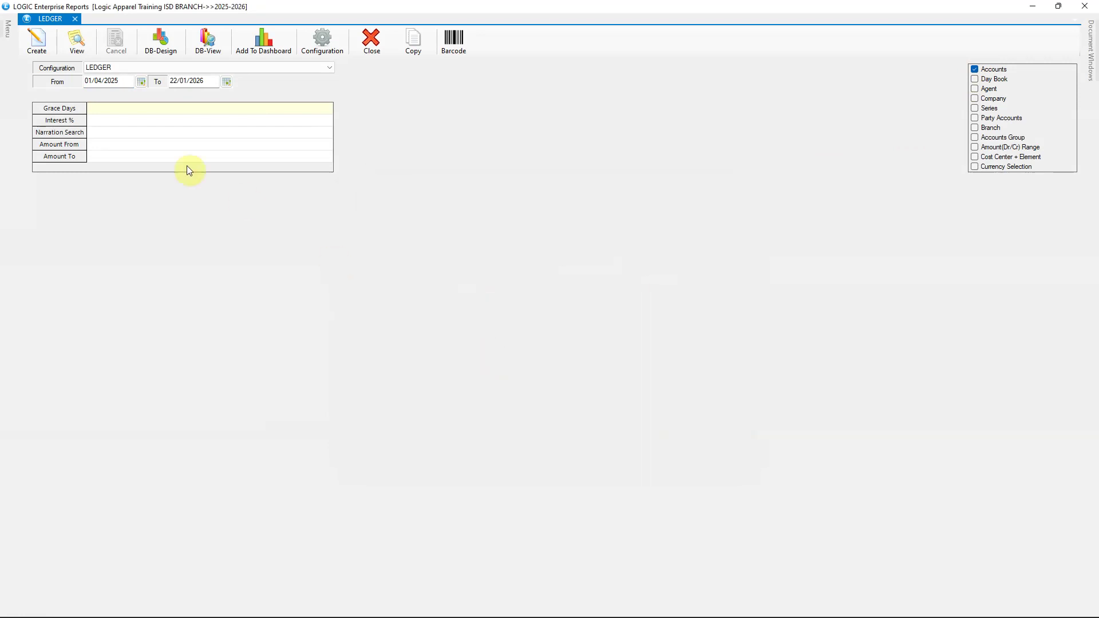
pyautogui.click(40, 45)
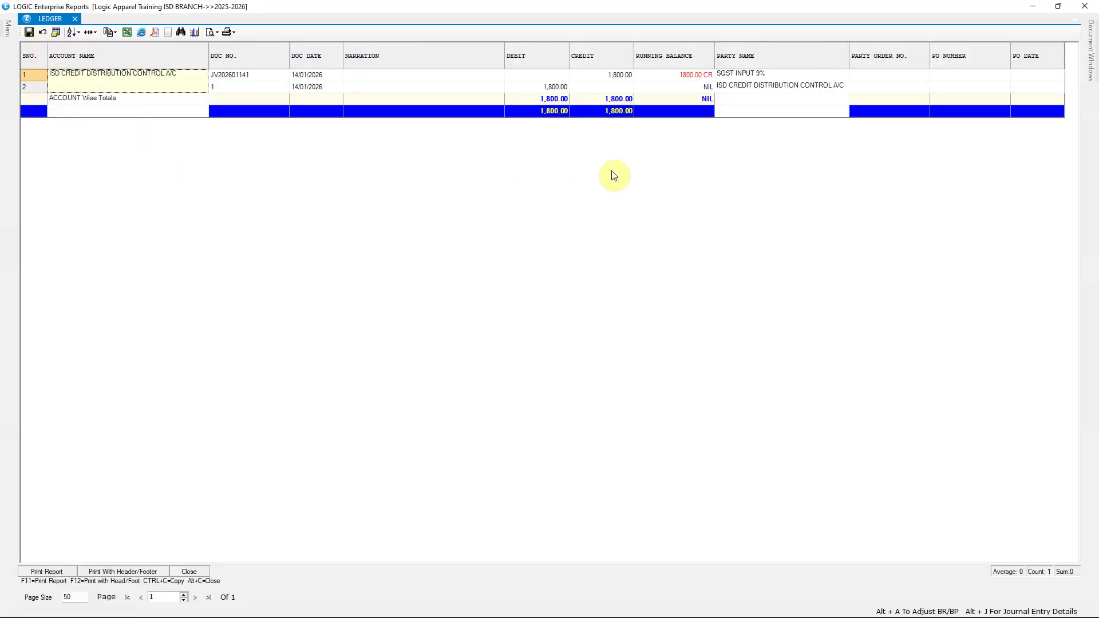
# Review the party names of the two ISD CREDIT DISTRIBUTION CONTROL A/C ledger entries and close the report.
pyautogui.click(740, 77)
pyautogui.click(732, 87)
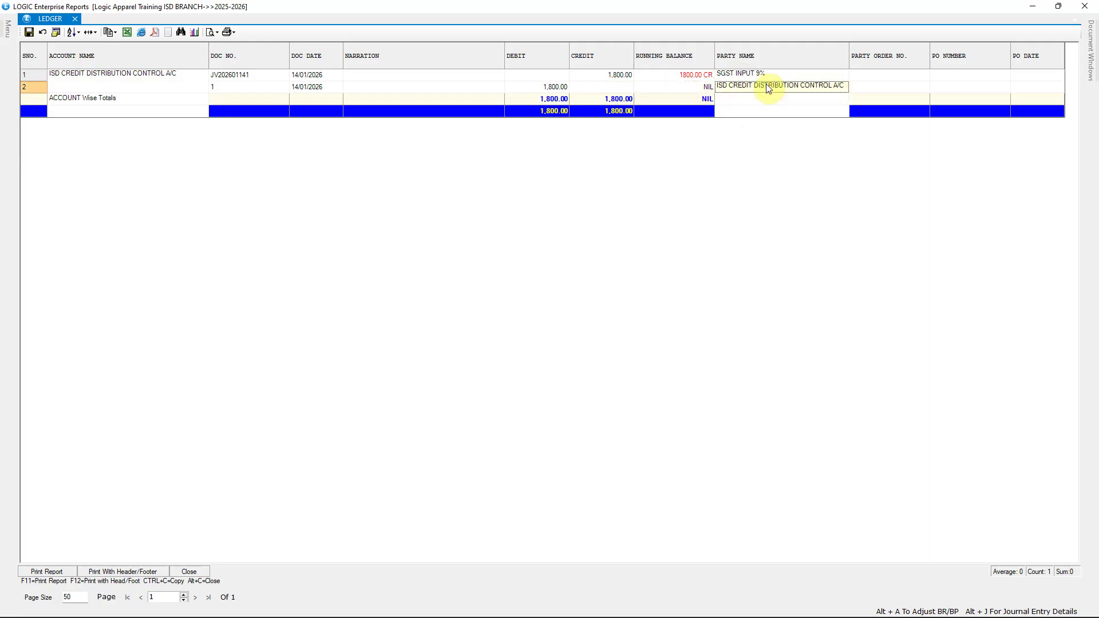
pyautogui.click(202, 573)
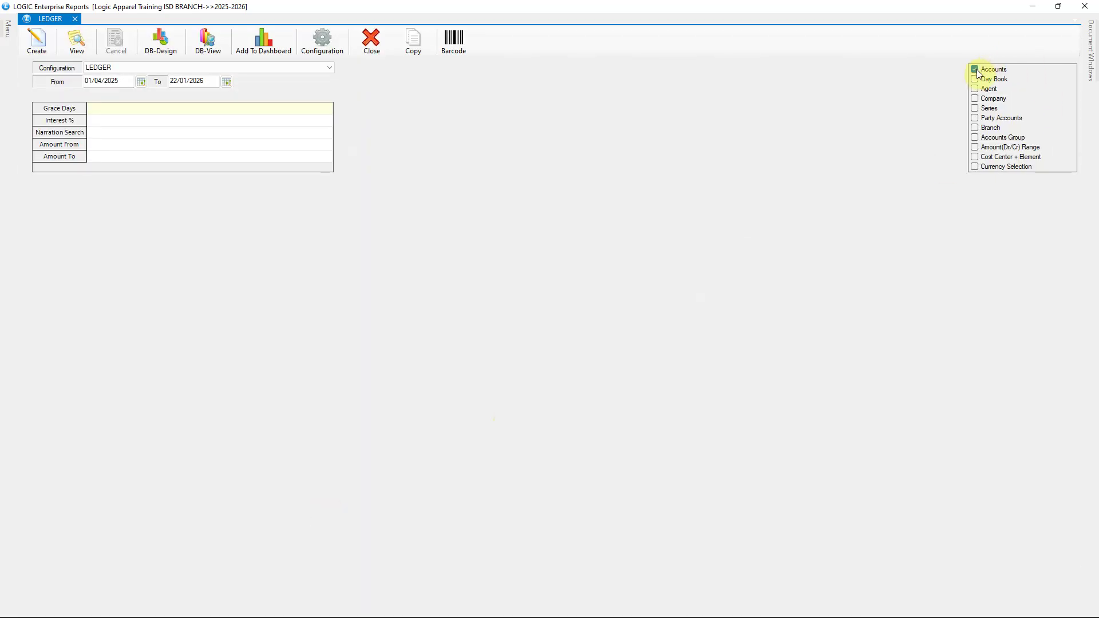
# Reopen the ledger's account selection and search for accounts matching %INPUT.
pyautogui.click(980, 75)
pyautogui.click(727, 239)
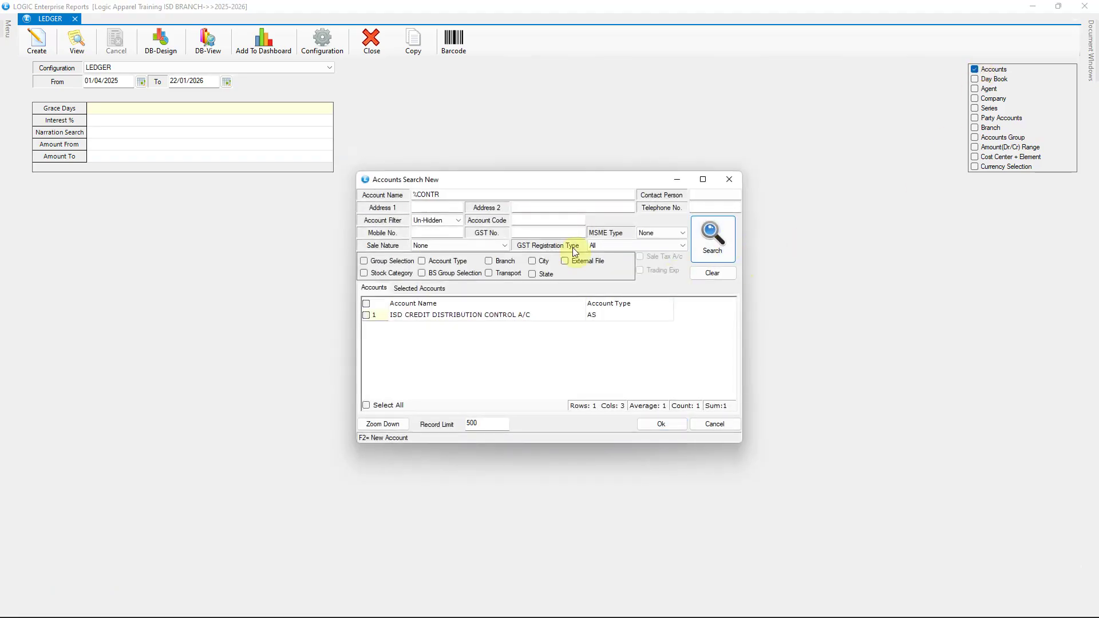
pyautogui.doubleClick(447, 195)
pyautogui.write('%INPUT')
pyautogui.click(704, 243)
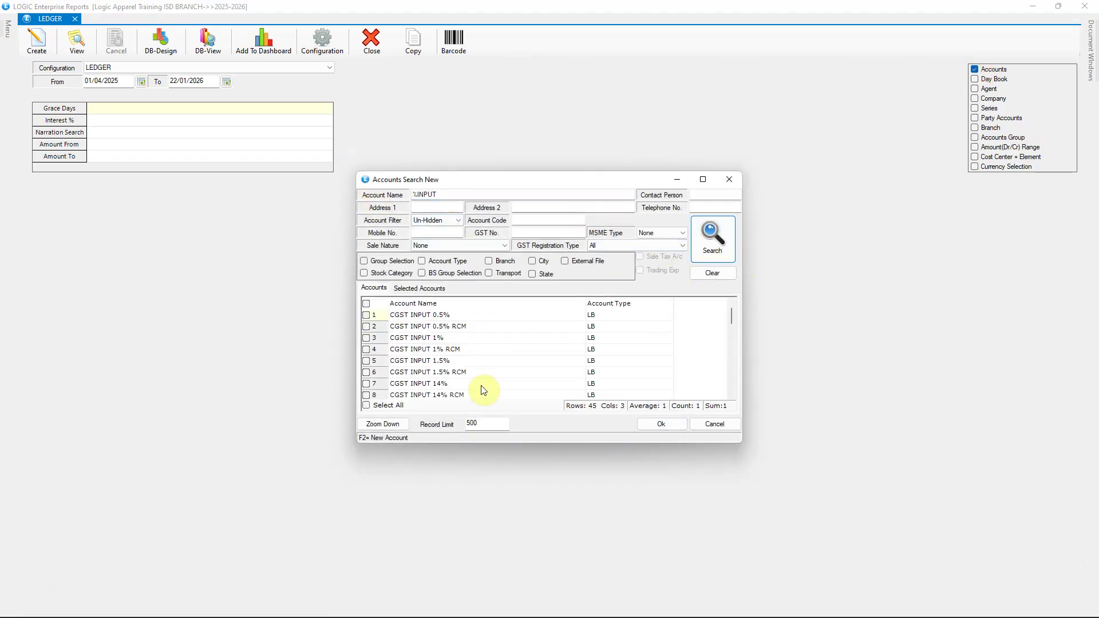
# Create the ledger for CGST INPUT 9% - ISD and SGST INPUT 9% - ISD and check the CGST account's running balance.
pyautogui.moveTo(732, 320); pyautogui.dragTo(736, 342)
pyautogui.click(446, 329)
pyautogui.click(367, 329)
pyautogui.scroll(-8, 447, 370)
pyautogui.click(367, 385)
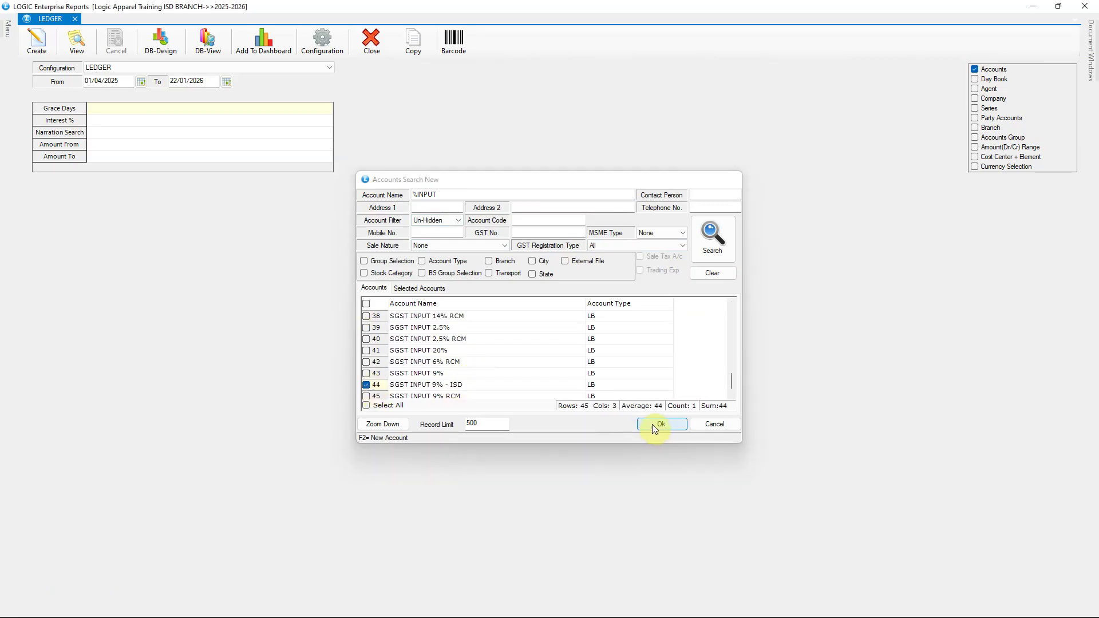
pyautogui.click(660, 425)
pyautogui.click(38, 45)
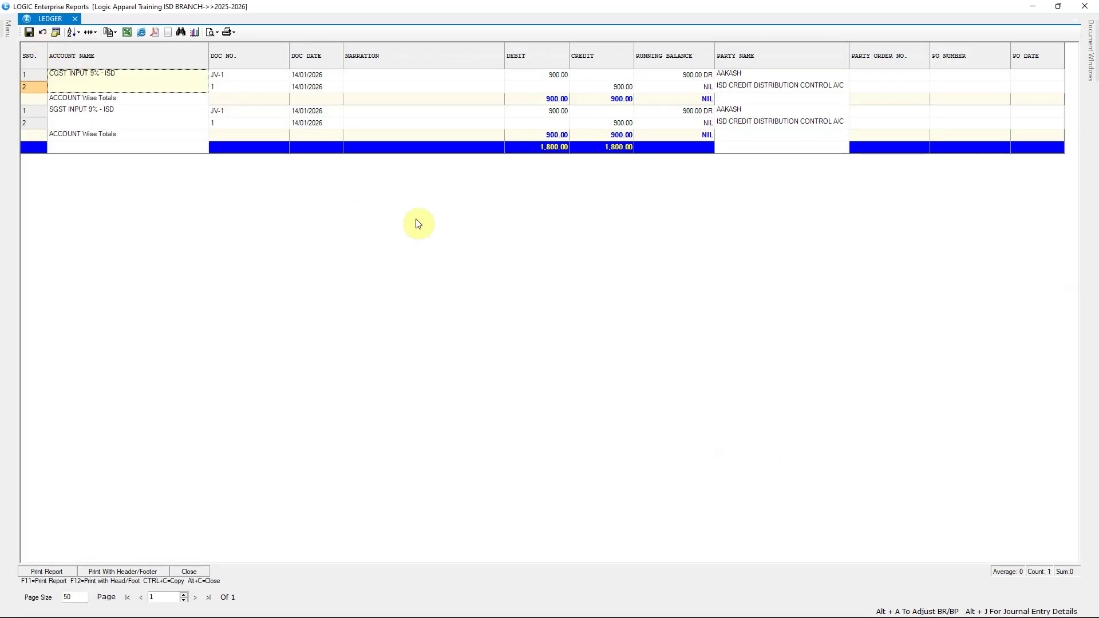
pyautogui.click(691, 89)
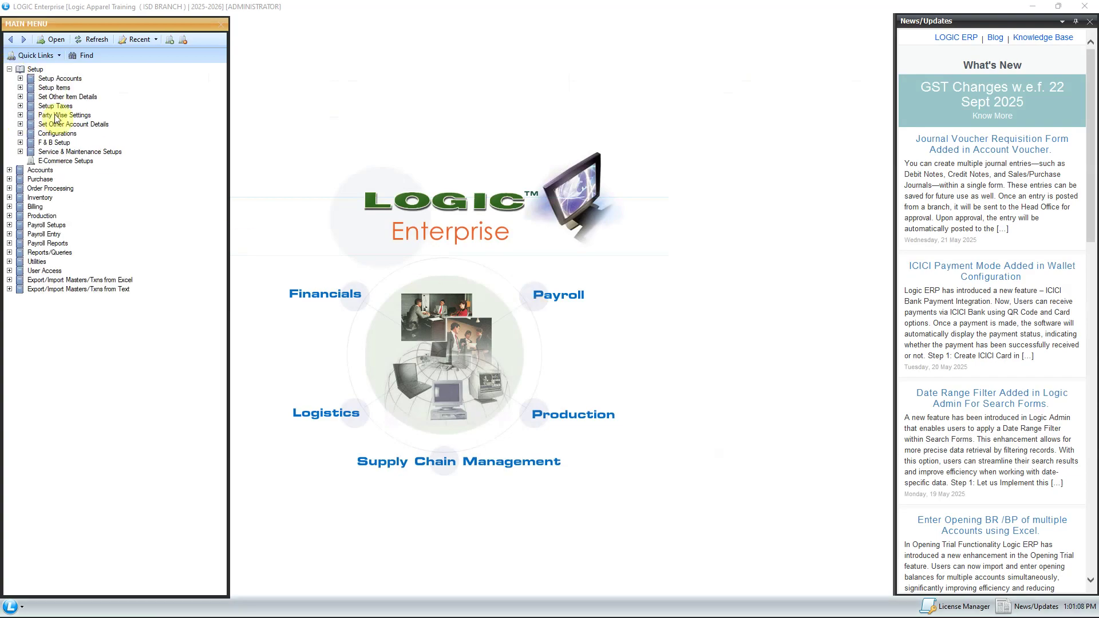
# Open Setup Tax Types (Purchase) from the tax setup options in the main LOGIC Enterprise window.
pyautogui.click(26, 115)
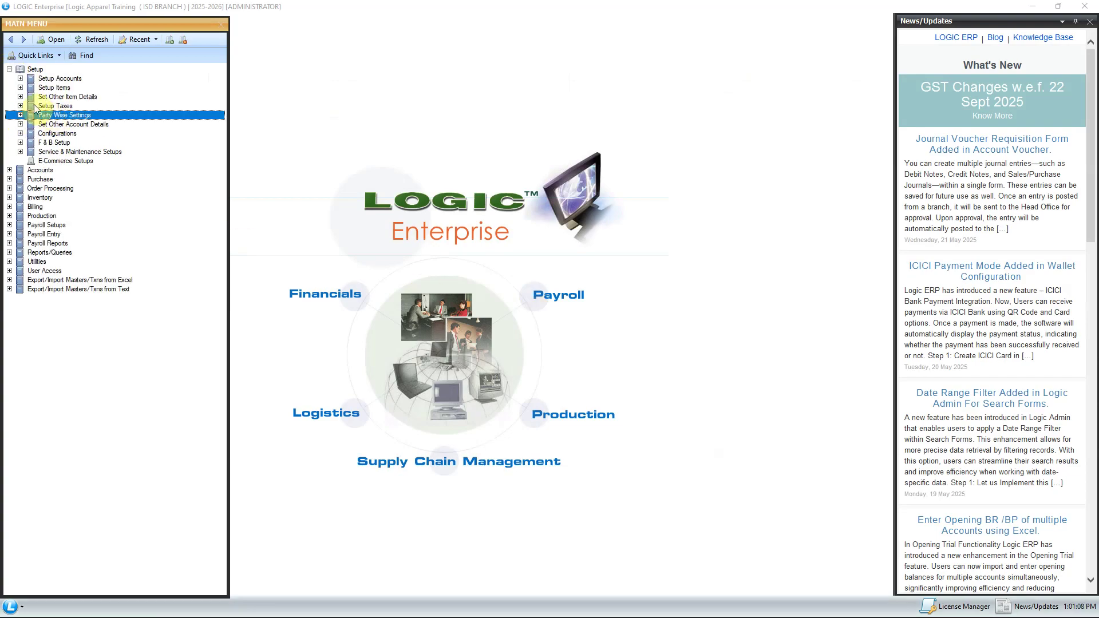
pyautogui.click(21, 105)
pyautogui.click(99, 135)
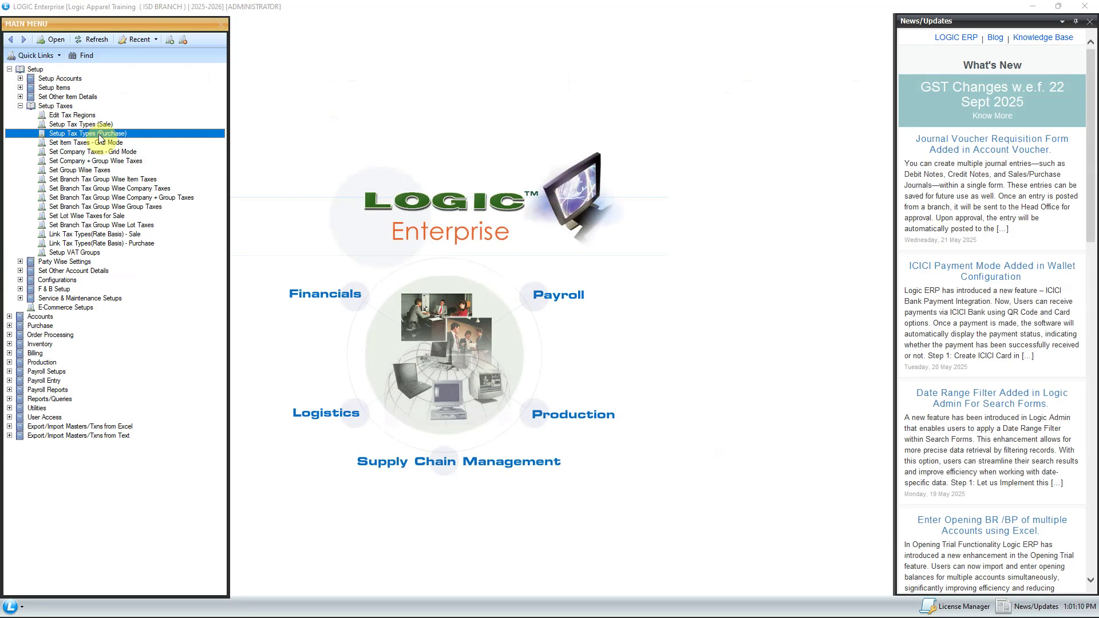
pyautogui.doubleClick(99, 135)
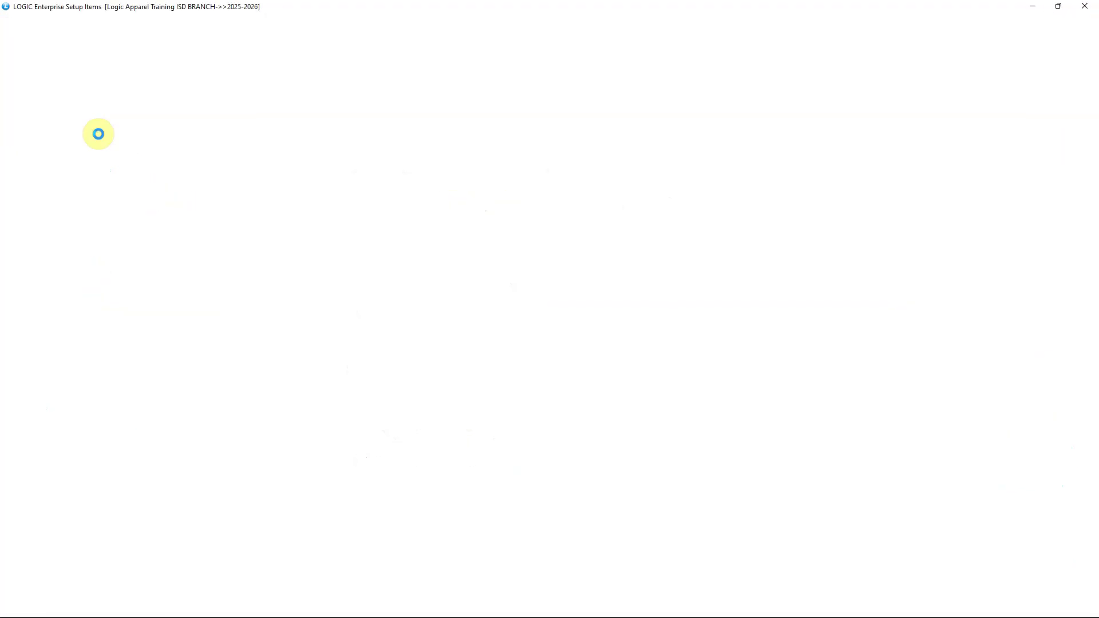
# Filter the purchase tax types to GST PURCHASE 5% and load its details into the grid.
pyautogui.click(23, 32)
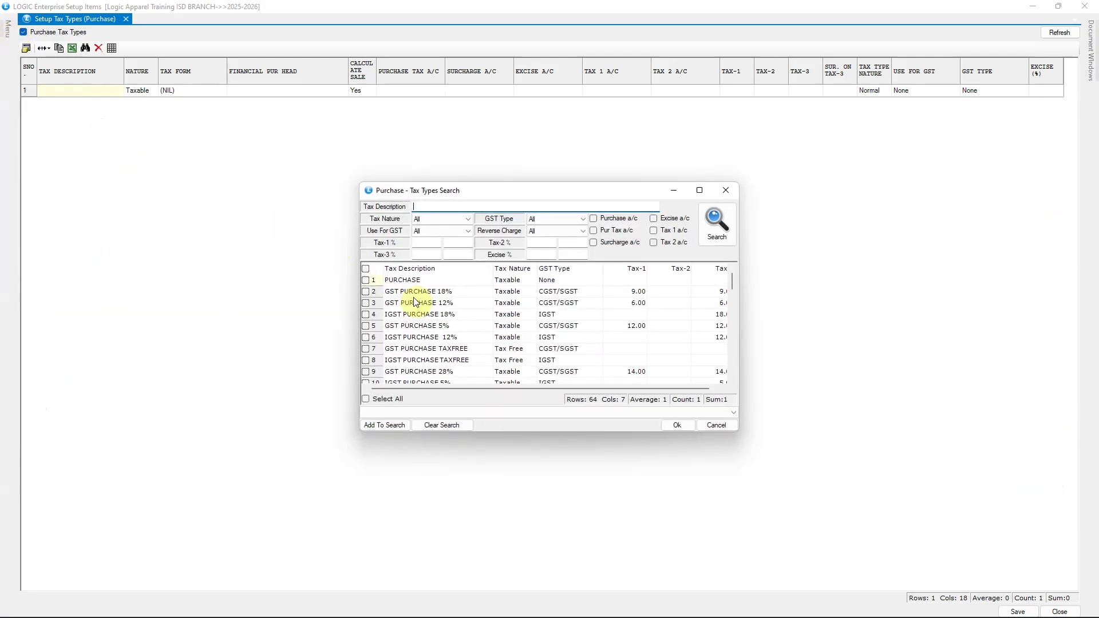
pyautogui.click(366, 327)
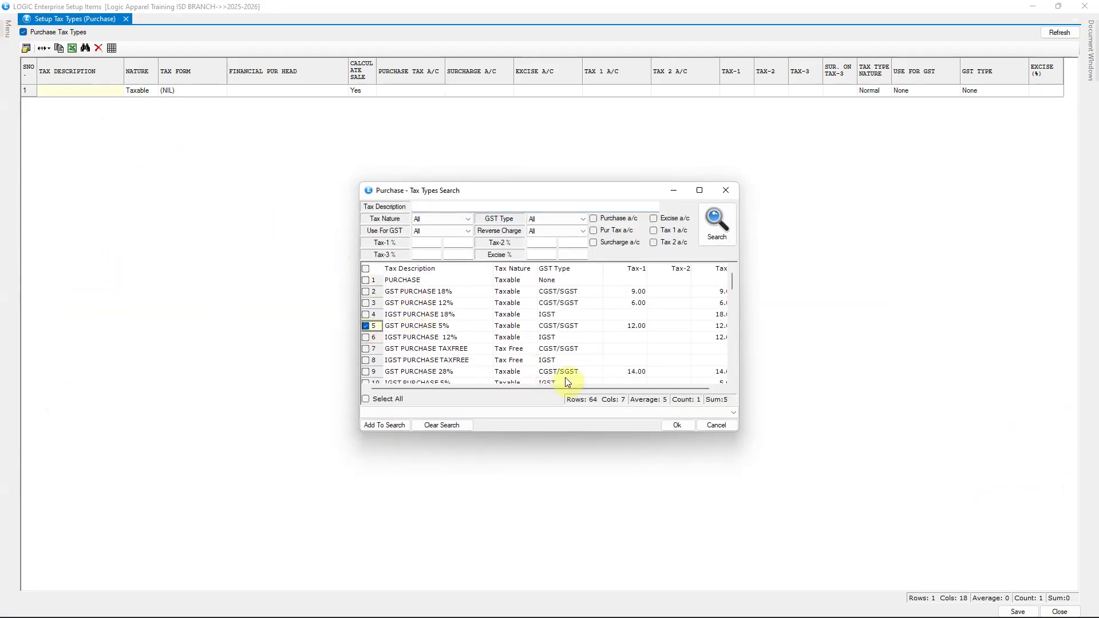
pyautogui.click(674, 425)
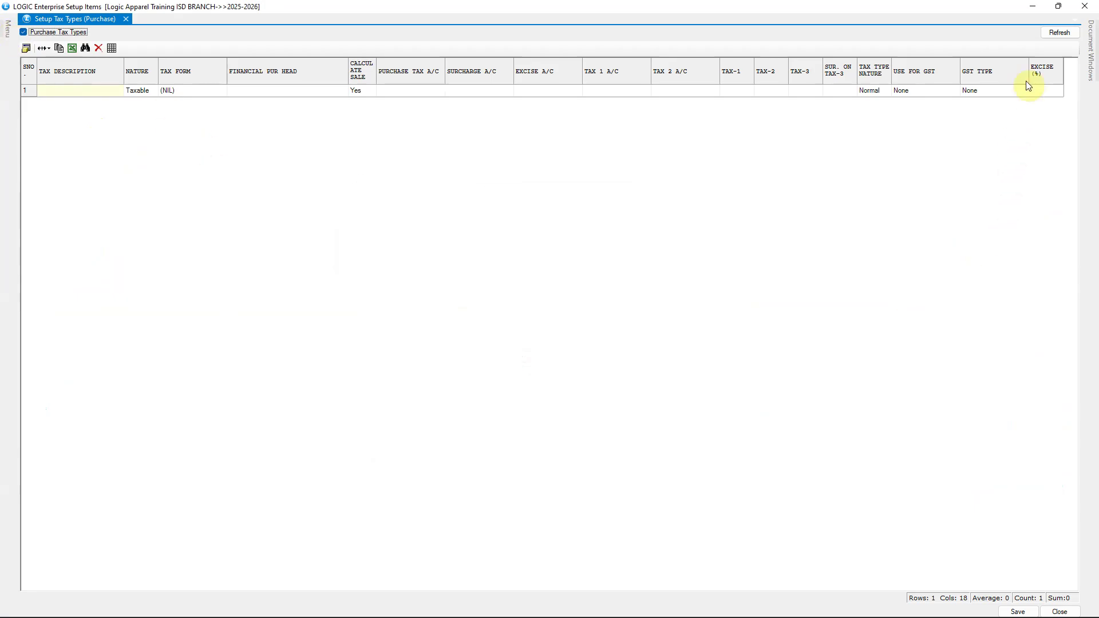
pyautogui.click(1060, 32)
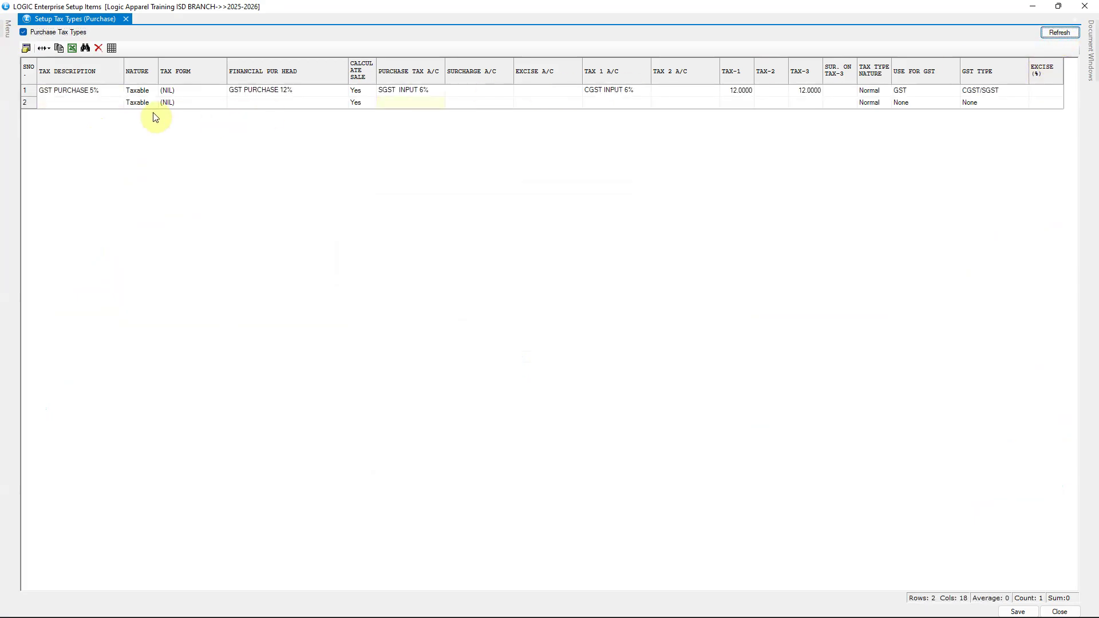
# Add a new purchase tax type row with the tax description AUDIT FEE 18%.
pyautogui.click(98, 105)
pyautogui.write('AUDIT')
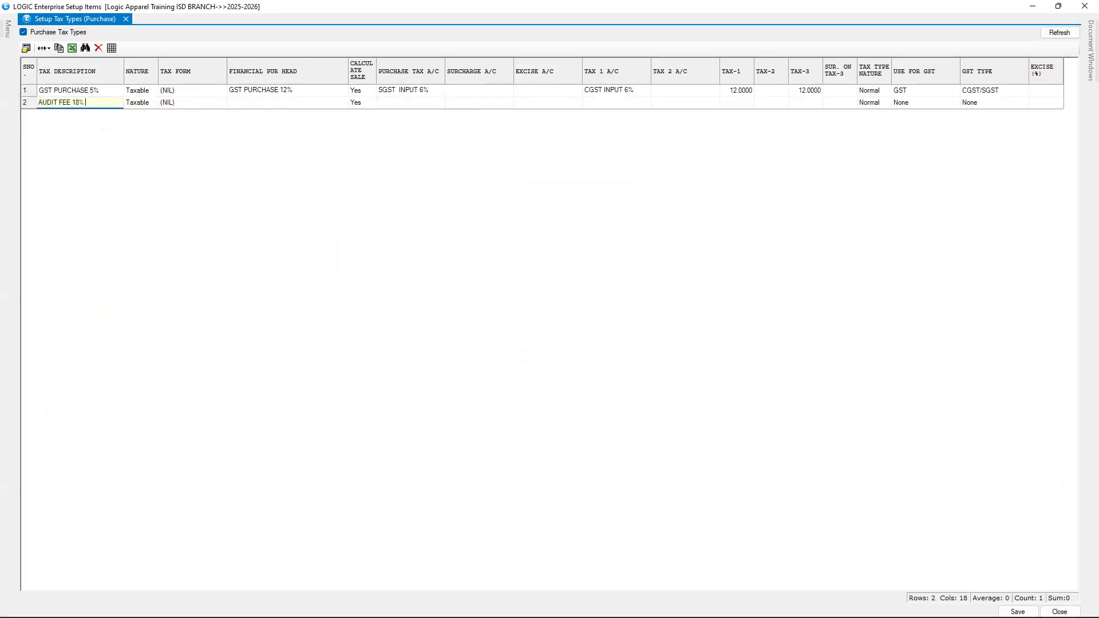
pyautogui.write(' FEE 18%')
pyautogui.press('Return')
pyautogui.press('Return')
# Assign AUDIT FEES as the new tax type's financial purchase head and SGST INPUT 9% - ISD as its purchase tax account.
pyautogui.press('Return')
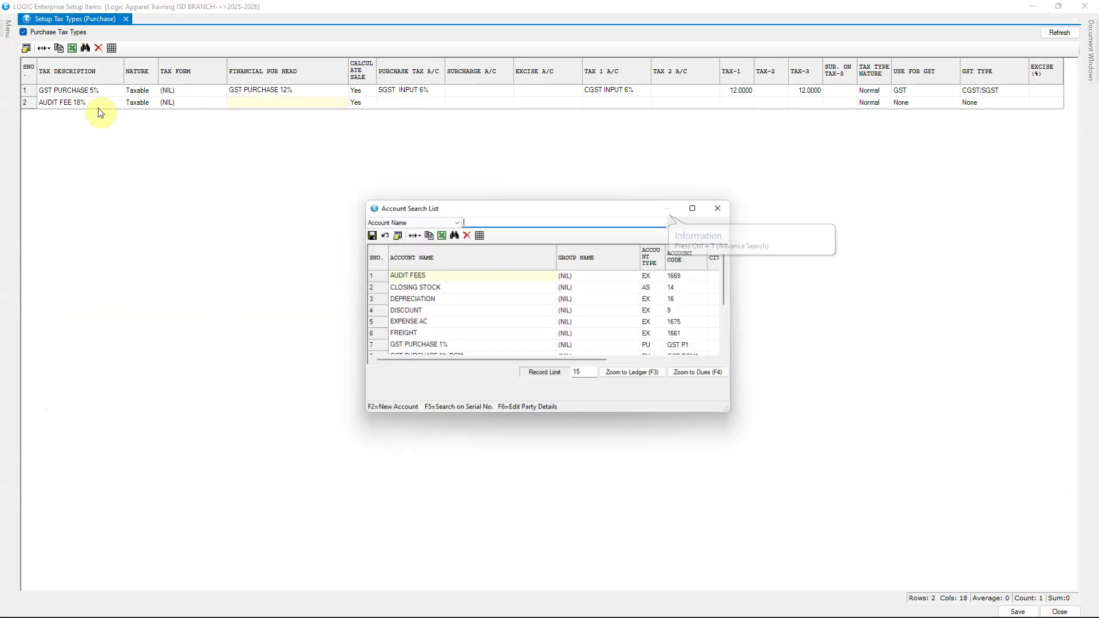
pyautogui.write('AU')
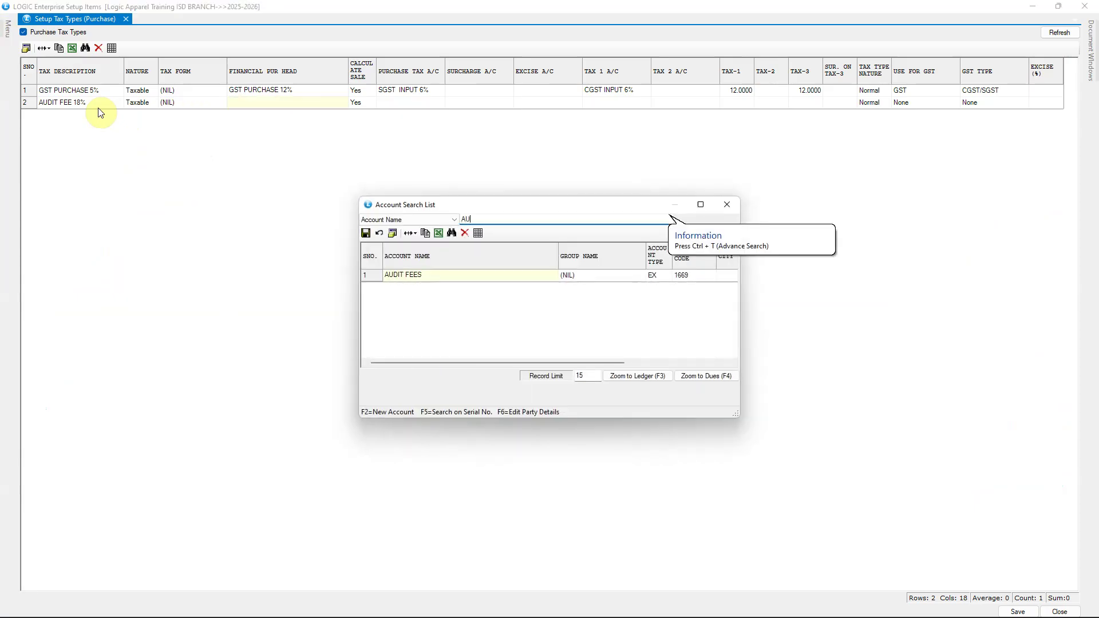
pyautogui.press('Down')
pyautogui.press('Return')
pyautogui.press('Return')
pyautogui.press('Return')
pyautogui.press('Return')
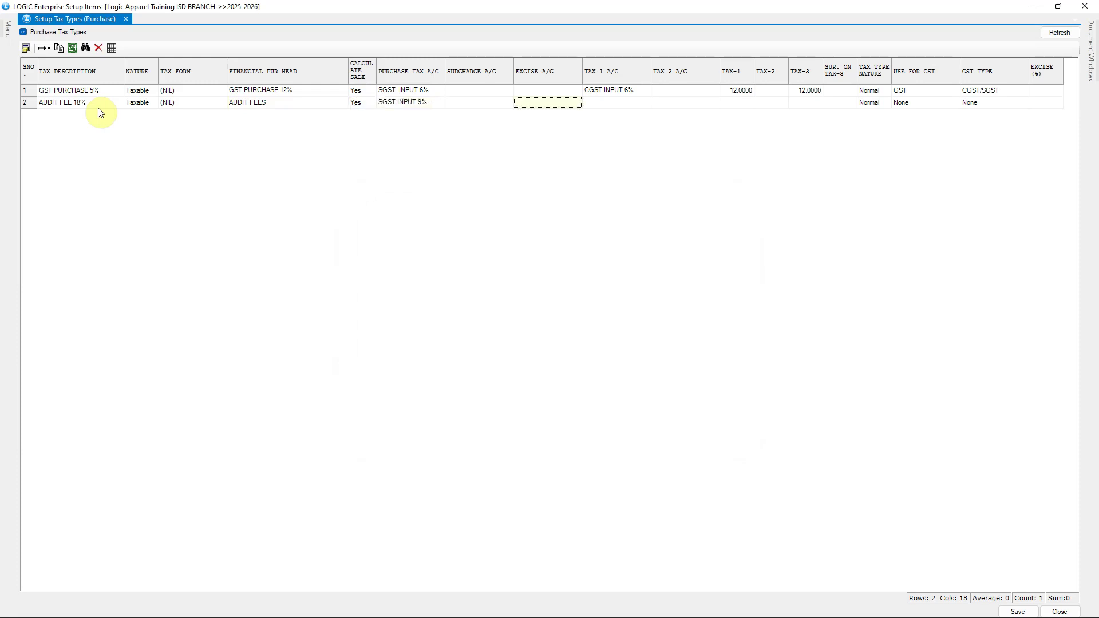
# Assign CGST INPUT 9% - ISD as the Tax 1 account of the AUDIT FEE 18% tax type.
pyautogui.press('Return')
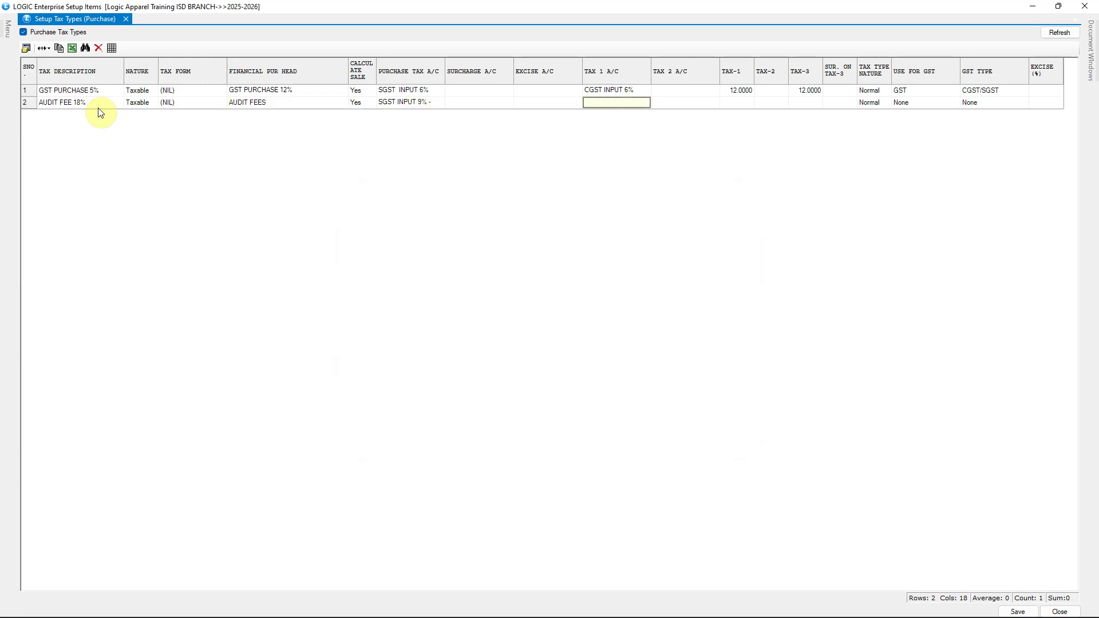
pyautogui.write('CGST I')
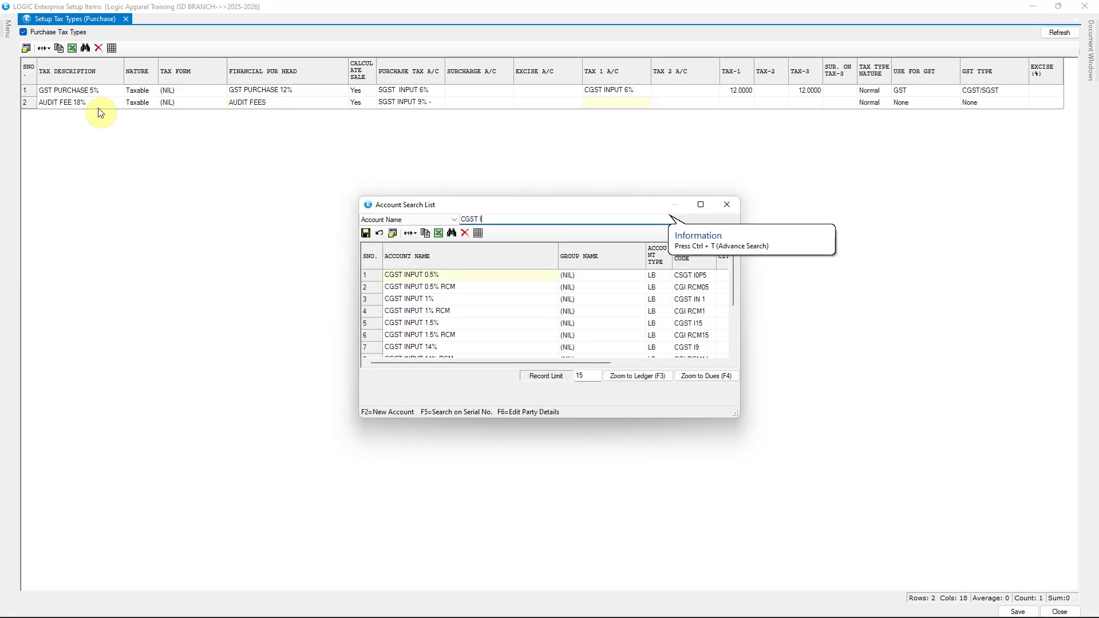
pyautogui.press('Down')
pyautogui.press('Down')
pyautogui.press('Down')
pyautogui.press('Down')
pyautogui.press('Down')
pyautogui.press('Down')
pyautogui.press('Down')
pyautogui.press('Down')
pyautogui.press('Down')
pyautogui.press('Down')
pyautogui.press('Down')
pyautogui.press('Down')
pyautogui.press('Return')
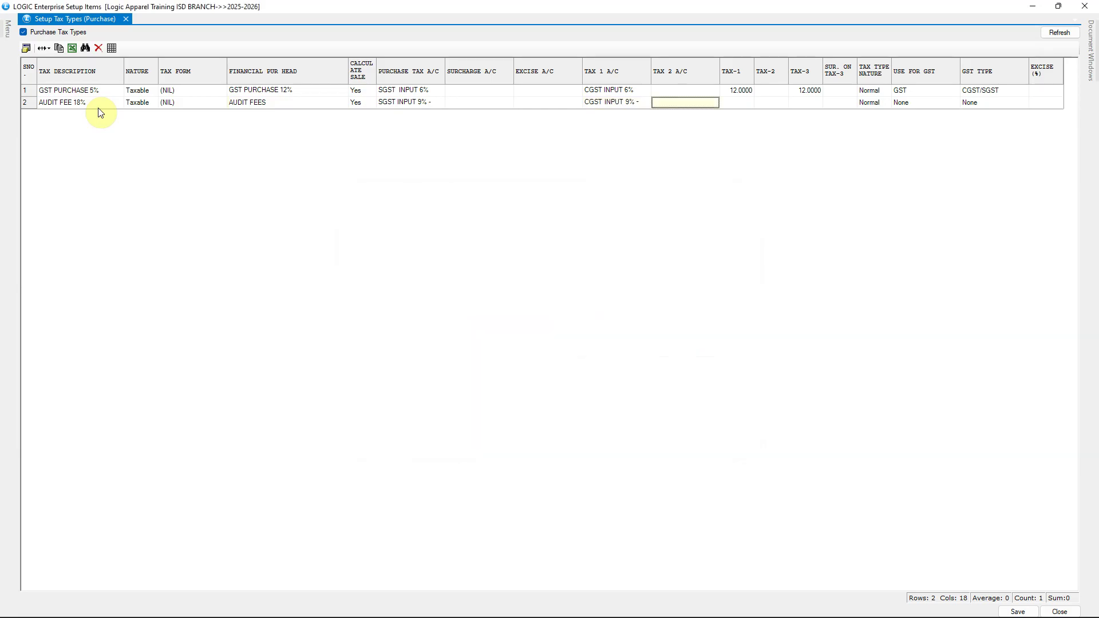
# Set the Tax-1 and Tax-3 rates of the AUDIT FEE 18% tax type to 9.
pyautogui.press('Return')
pyautogui.write('9')
pyautogui.press('Return')
pyautogui.write('9')
pyautogui.press('Return')
pyautogui.write('9')
pyautogui.press('Return')
pyautogui.press('Return')
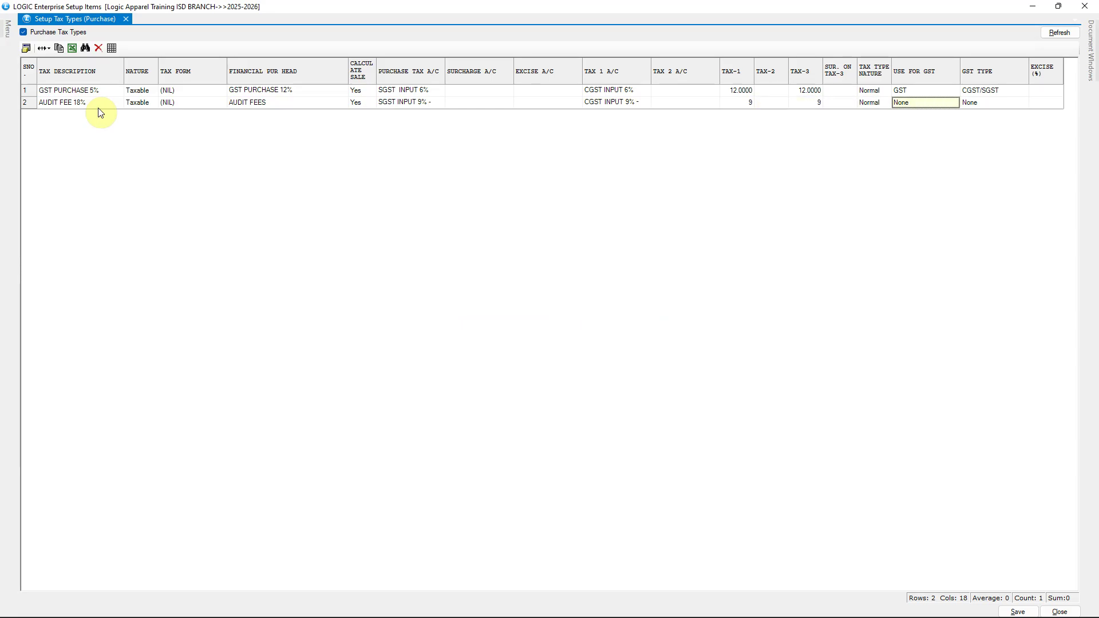
# Set AUDIT FEE 18% to be used for GST with GST type CGST/SGST, and save the tax type.
pyautogui.press('Return')
pyautogui.press('Return')
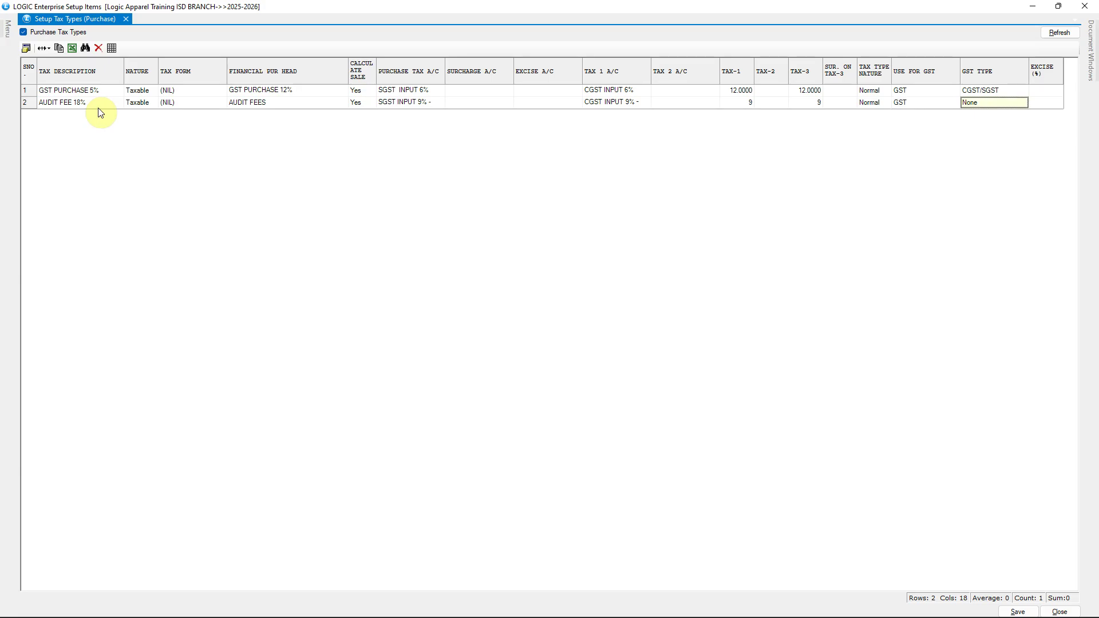
pyautogui.press('Return')
pyautogui.press('Down')
pyautogui.press('Return')
pyautogui.press('Return')
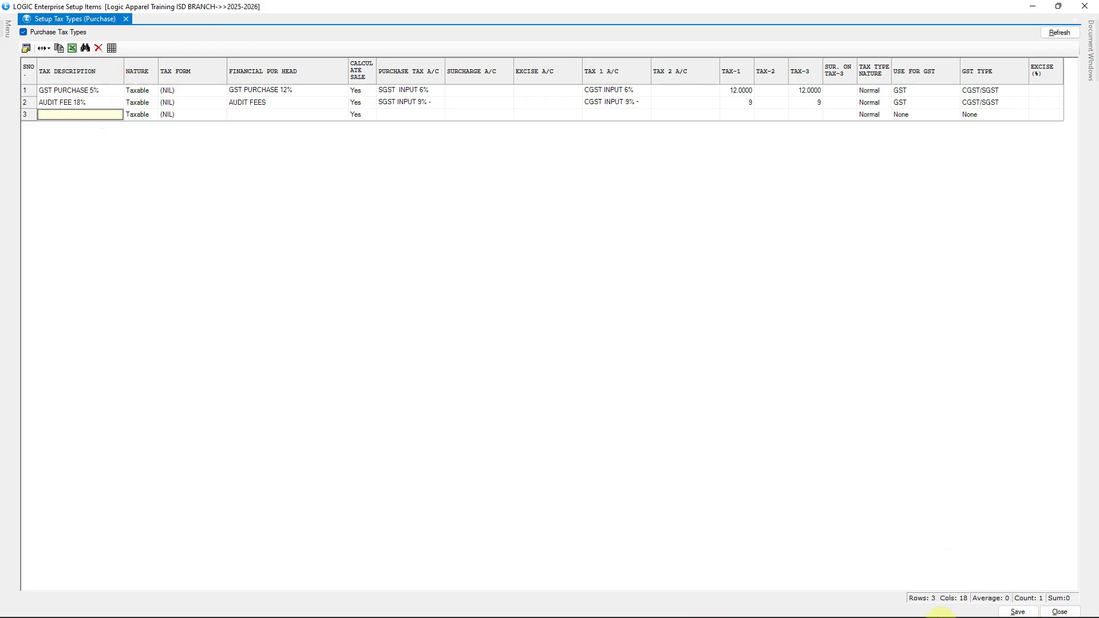
pyautogui.click(1018, 613)
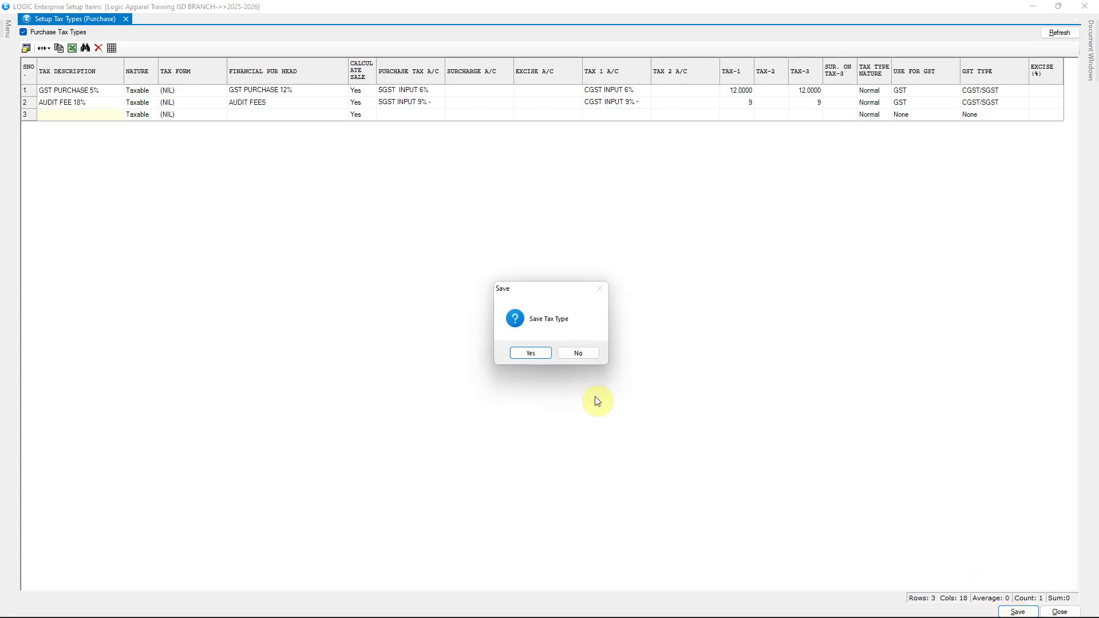
pyautogui.click(531, 353)
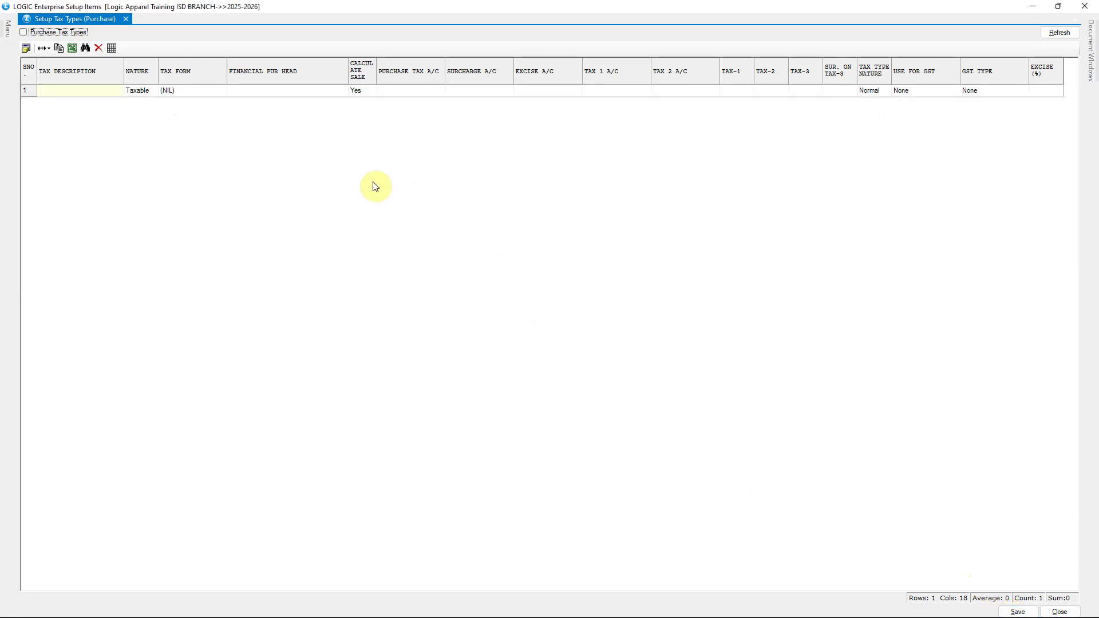
# Open Setup Item Groups and load the first-level GST TAXES group list into the grid.
pyautogui.click(6, 32)
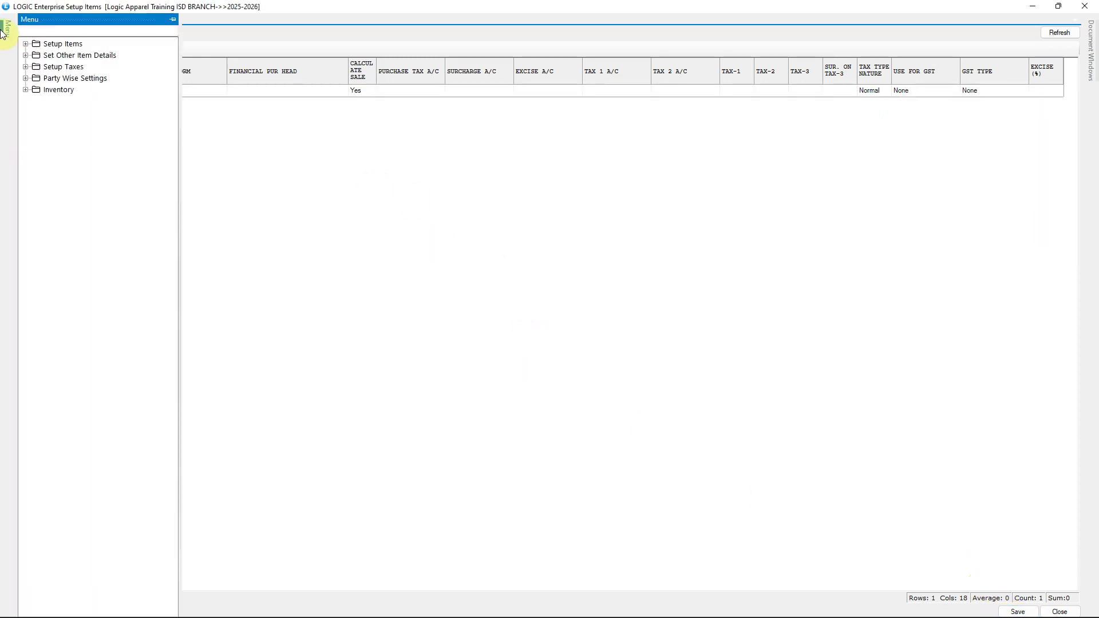
pyautogui.click(25, 45)
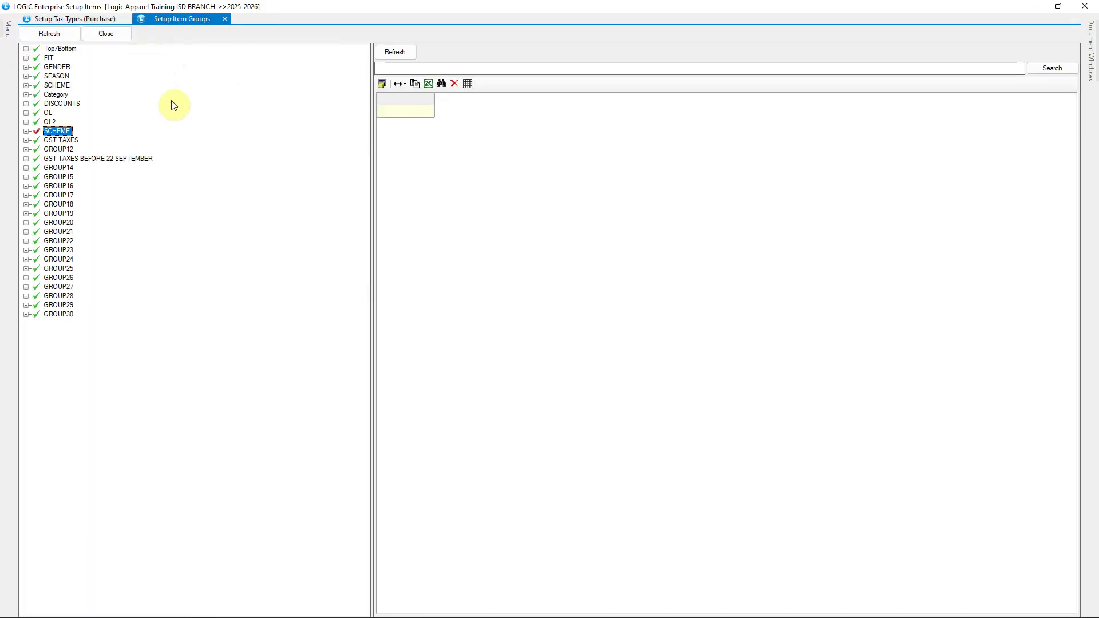
pyautogui.click(82, 140)
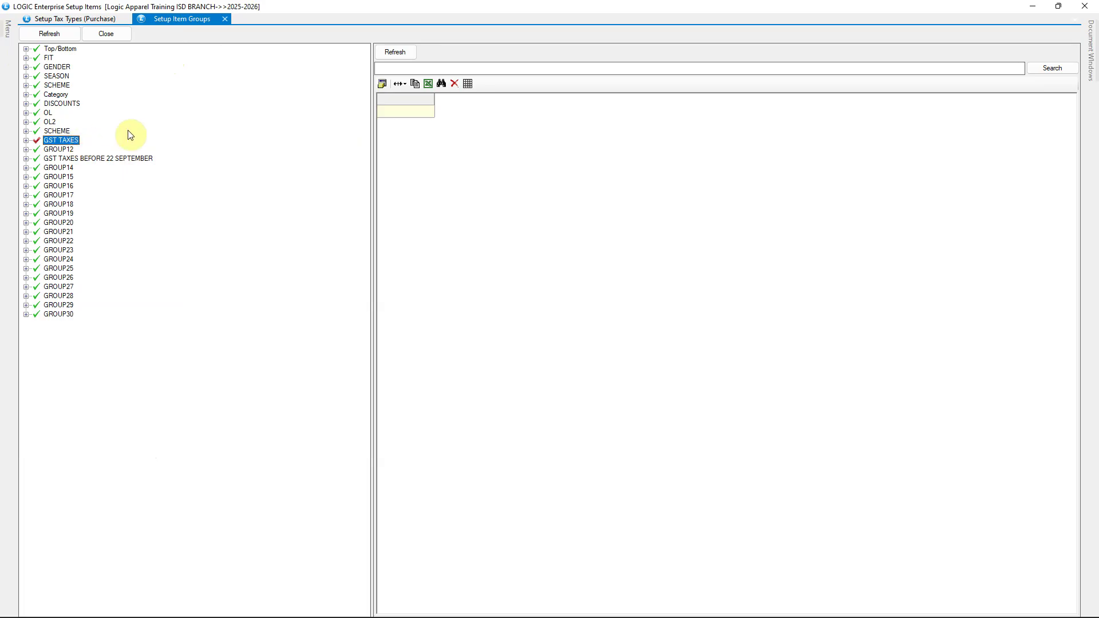
pyautogui.click(26, 140)
pyautogui.click(71, 150)
pyautogui.click(393, 53)
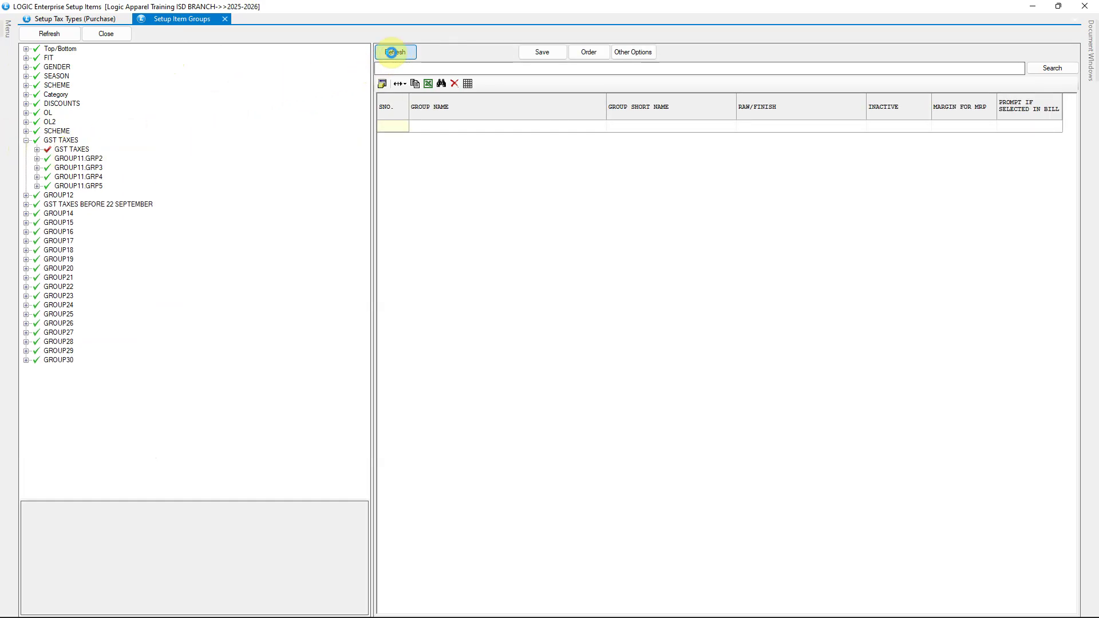
# Add the group AUDIT FEES 18% with short name AF18 under GST TAXES and save it.
pyautogui.click(449, 271)
pyautogui.write('AUDIT FEES 18%')
pyautogui.press('Tab')
pyautogui.write('AF18')
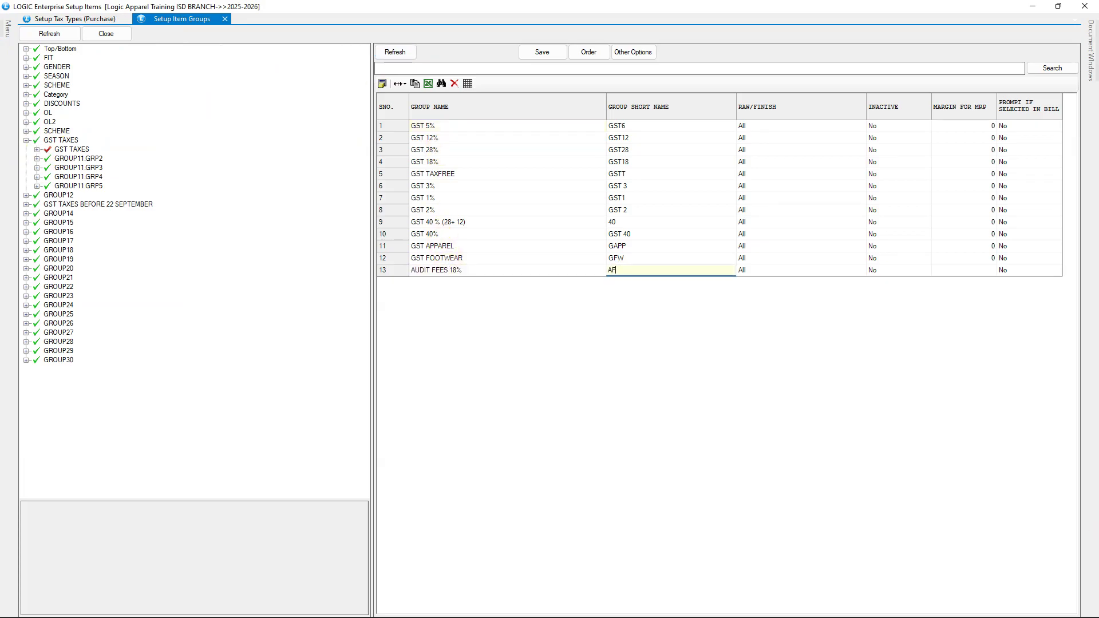
pyautogui.press('Tab')
pyautogui.press('Return')
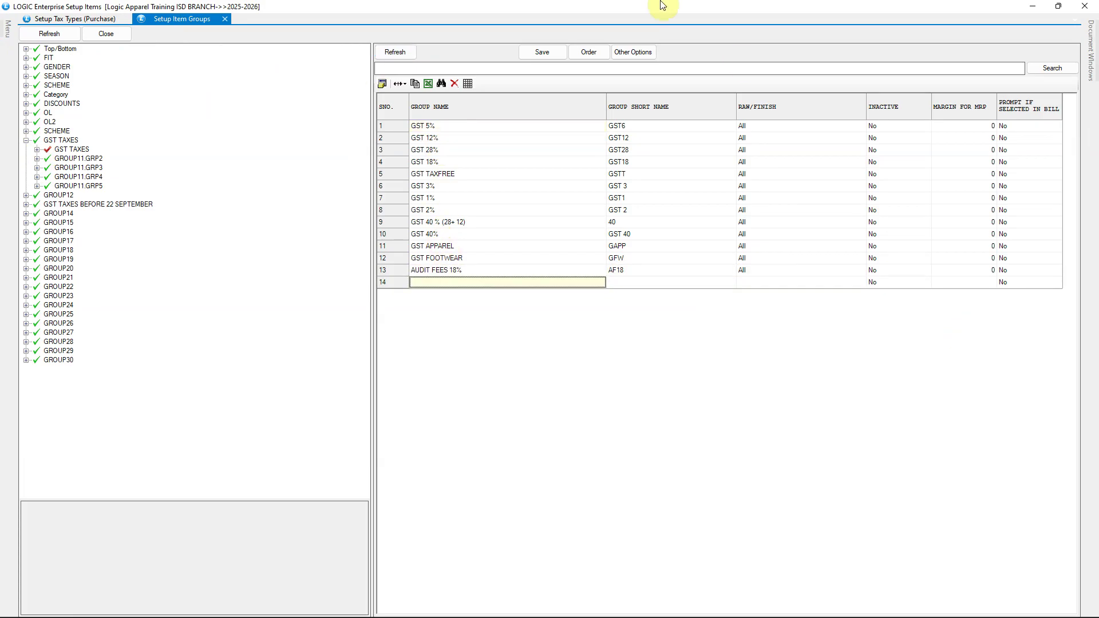
pyautogui.click(556, 53)
pyautogui.click(528, 345)
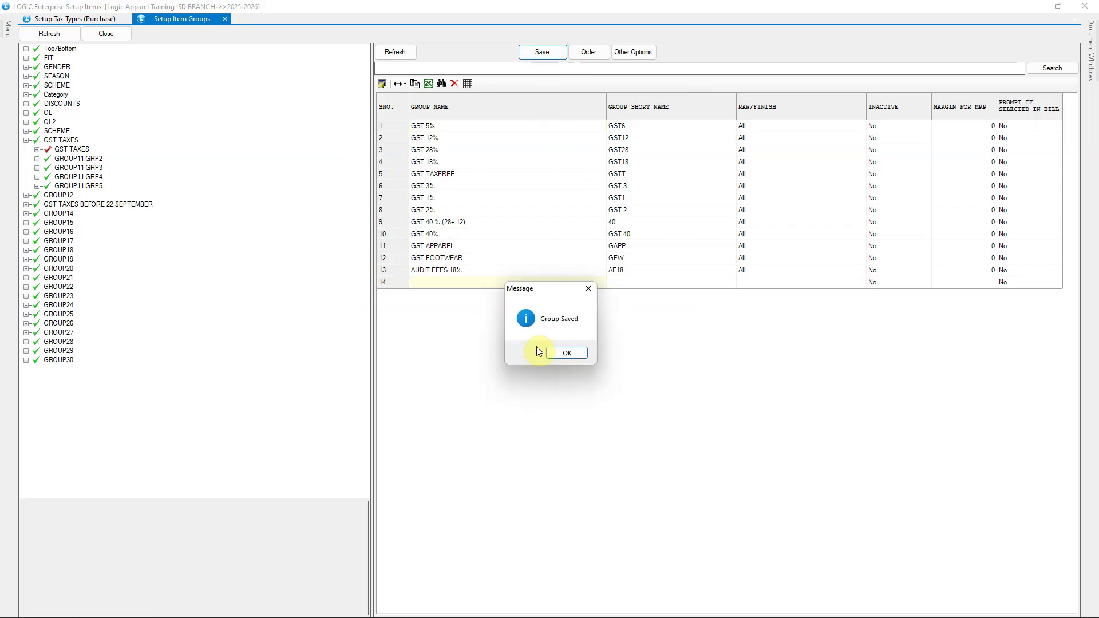
pyautogui.click(560, 353)
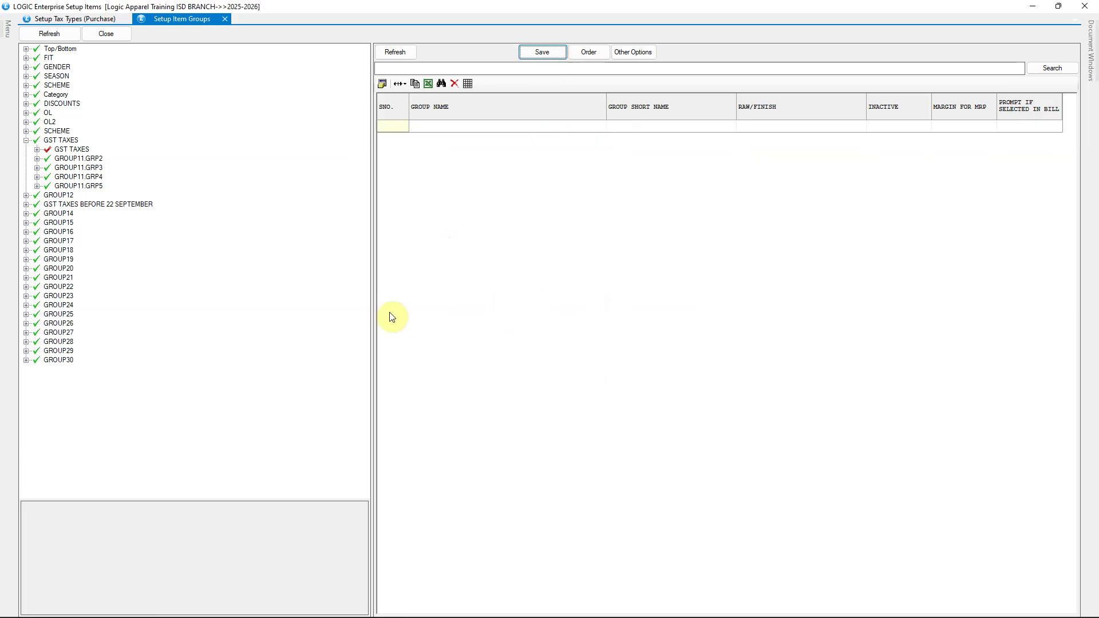
# Allocate the AUDIT FEES item to the AUDIT FEES 18% group, finding it with the item name AU.
pyautogui.click(37, 149)
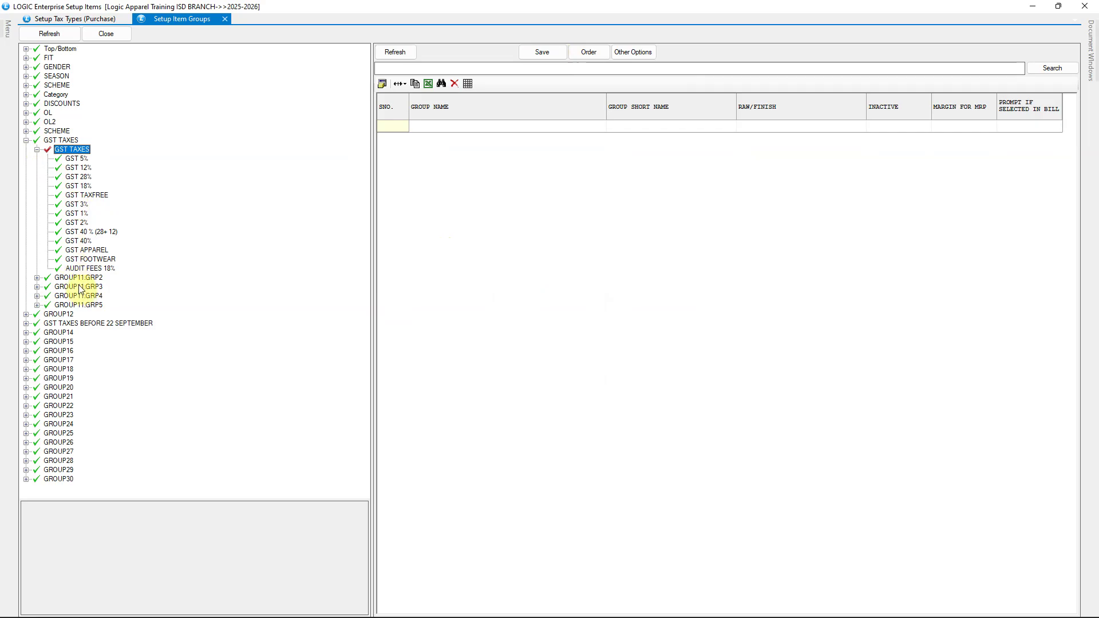
pyautogui.click(86, 268)
pyautogui.rightClick(86, 269)
pyautogui.click(122, 276)
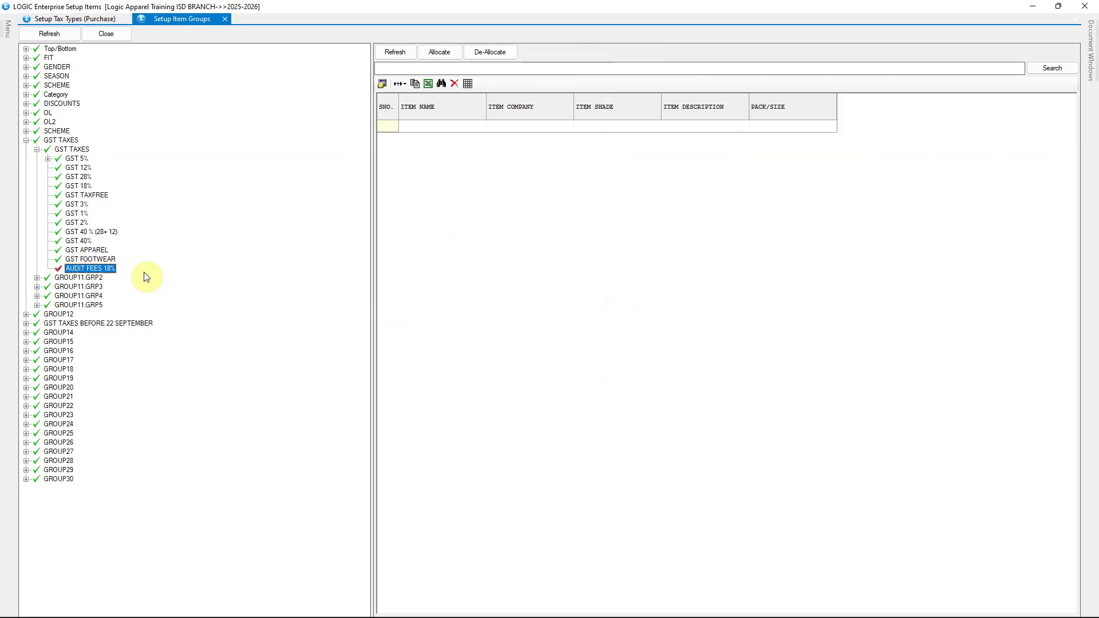
pyautogui.write('AU')
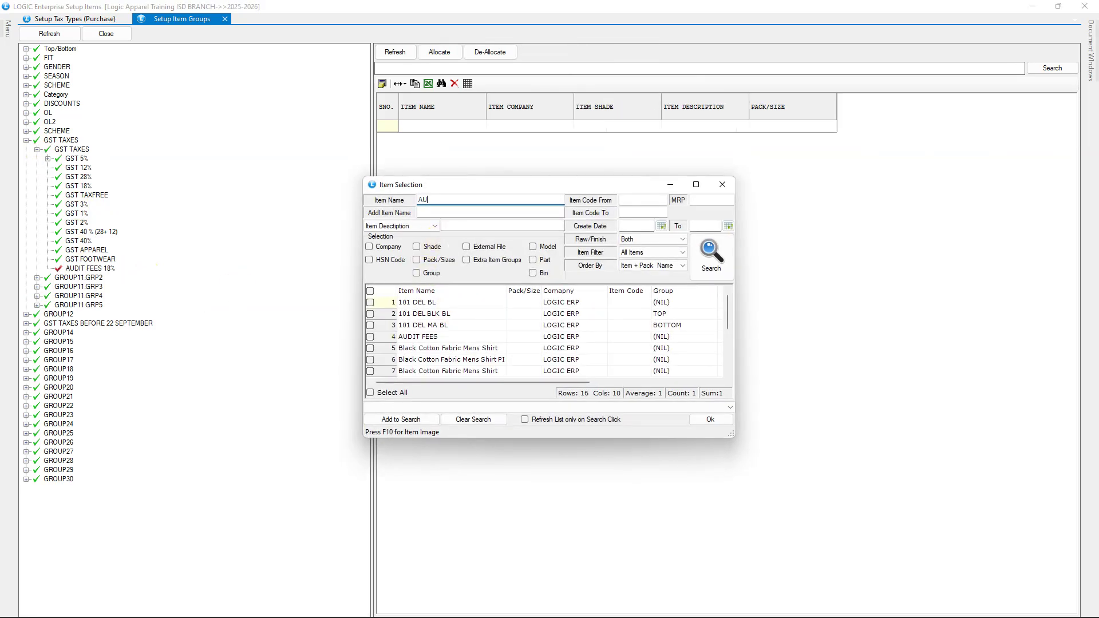
pyautogui.click(711, 253)
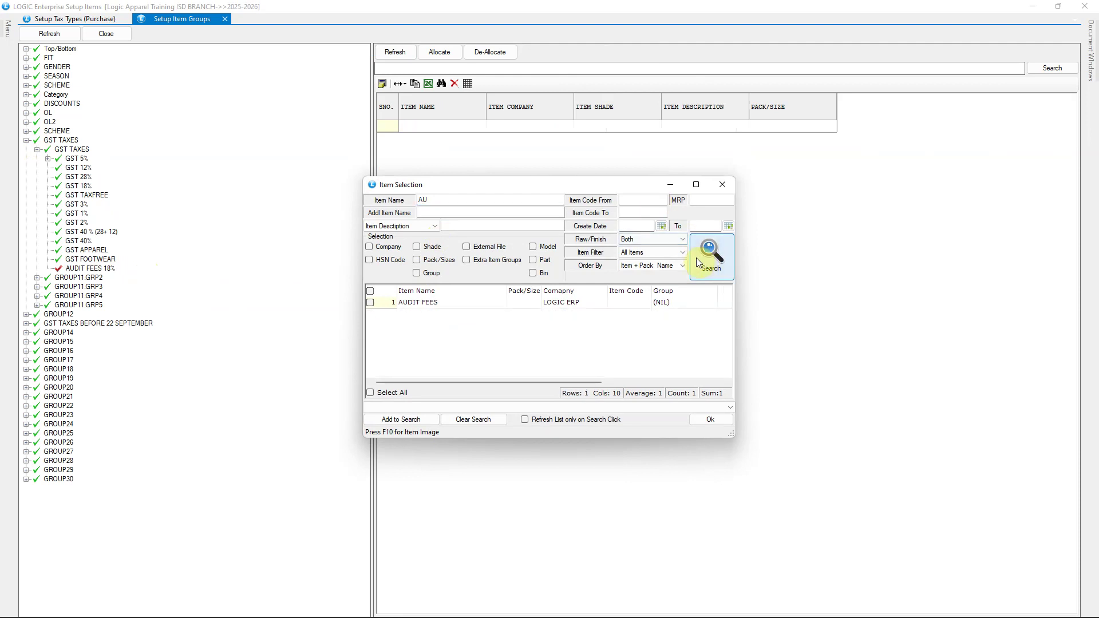
pyautogui.click(370, 303)
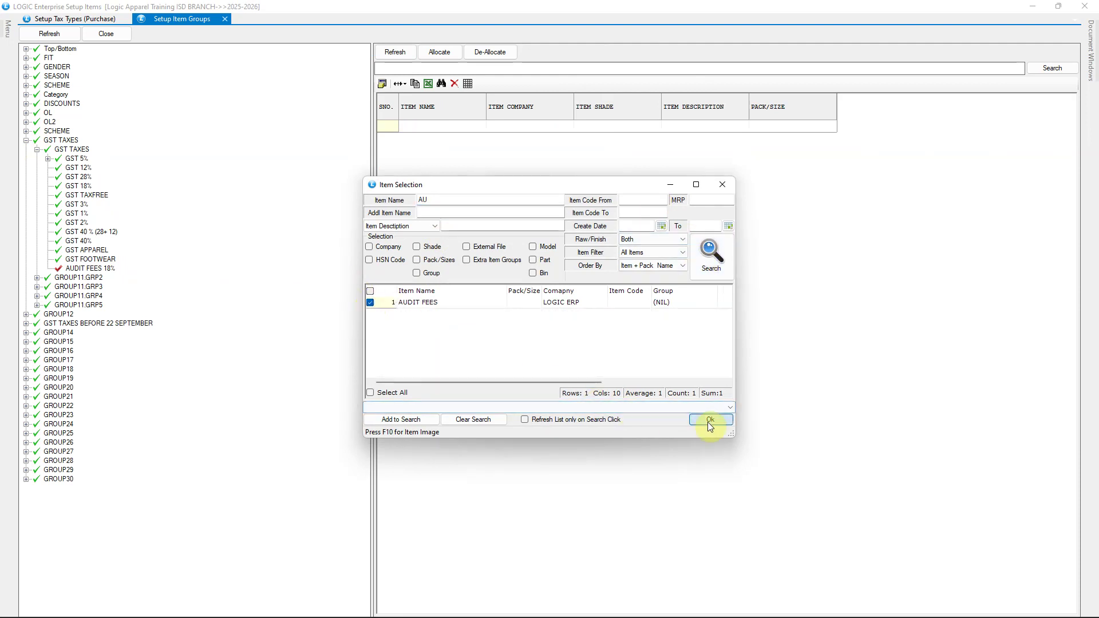
pyautogui.click(710, 420)
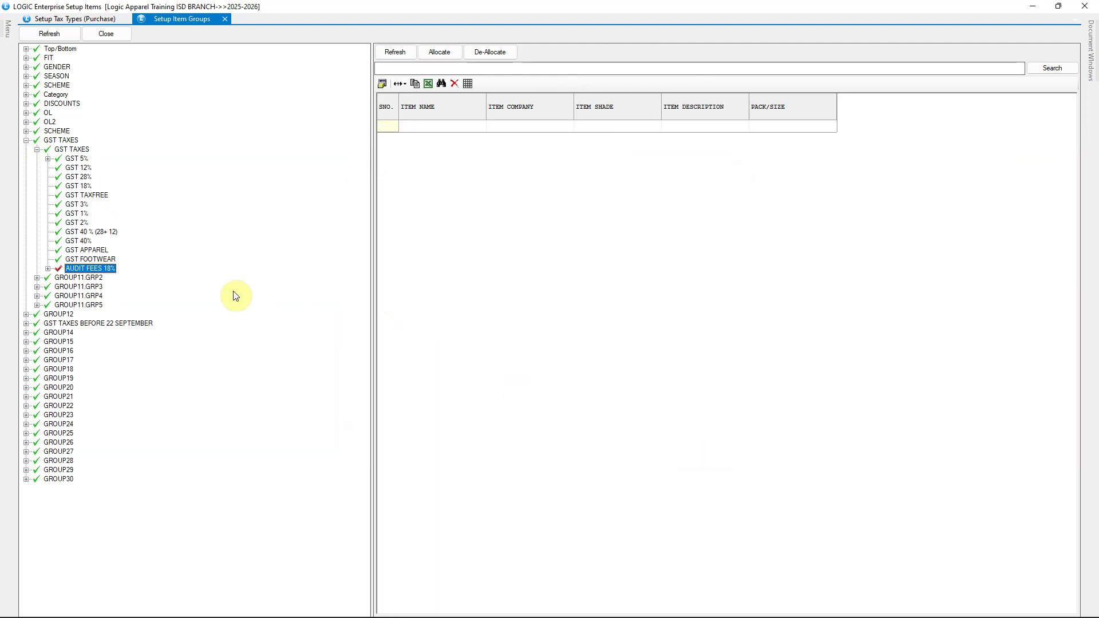
# Collapse the GST TAXES group and open Set Group Wise Taxes from the tax setup options.
pyautogui.click(25, 140)
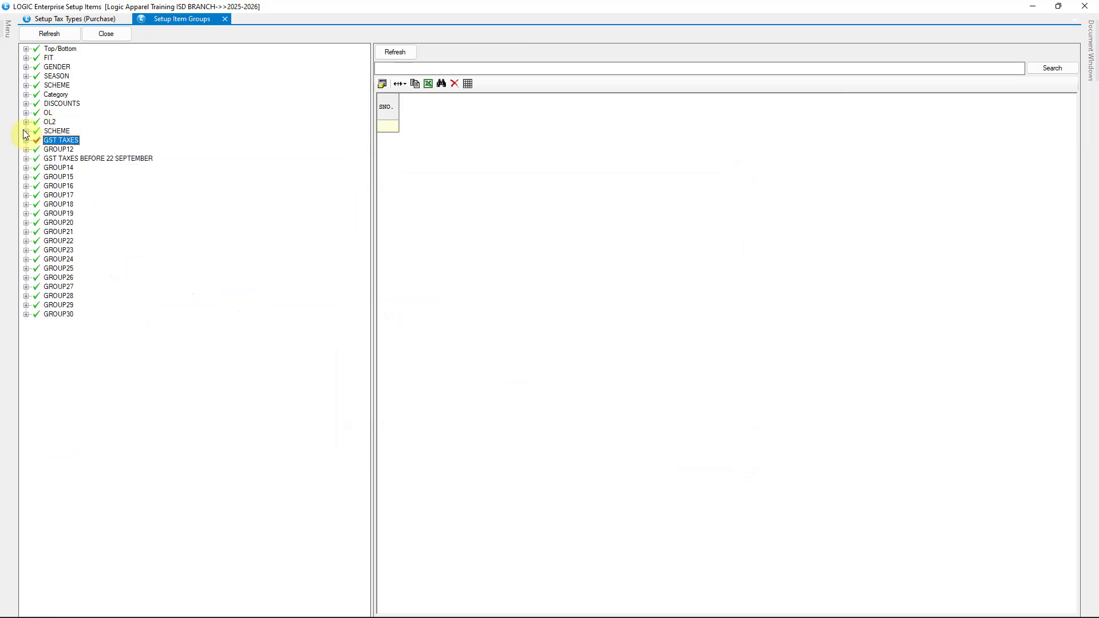
pyautogui.click(8, 29)
pyautogui.click(26, 43)
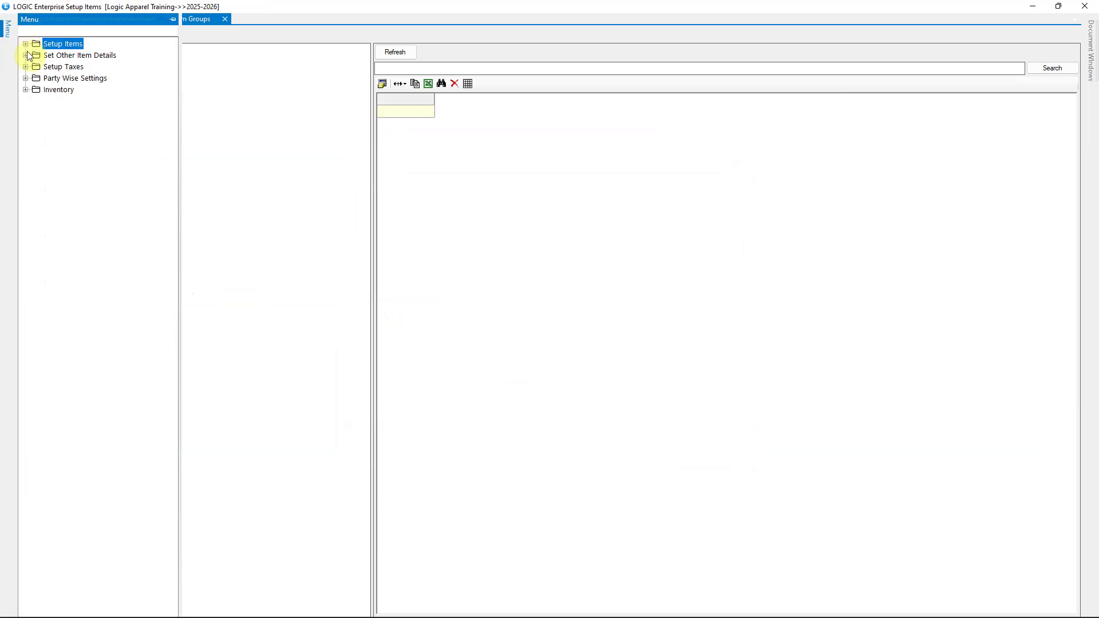
pyautogui.click(30, 67)
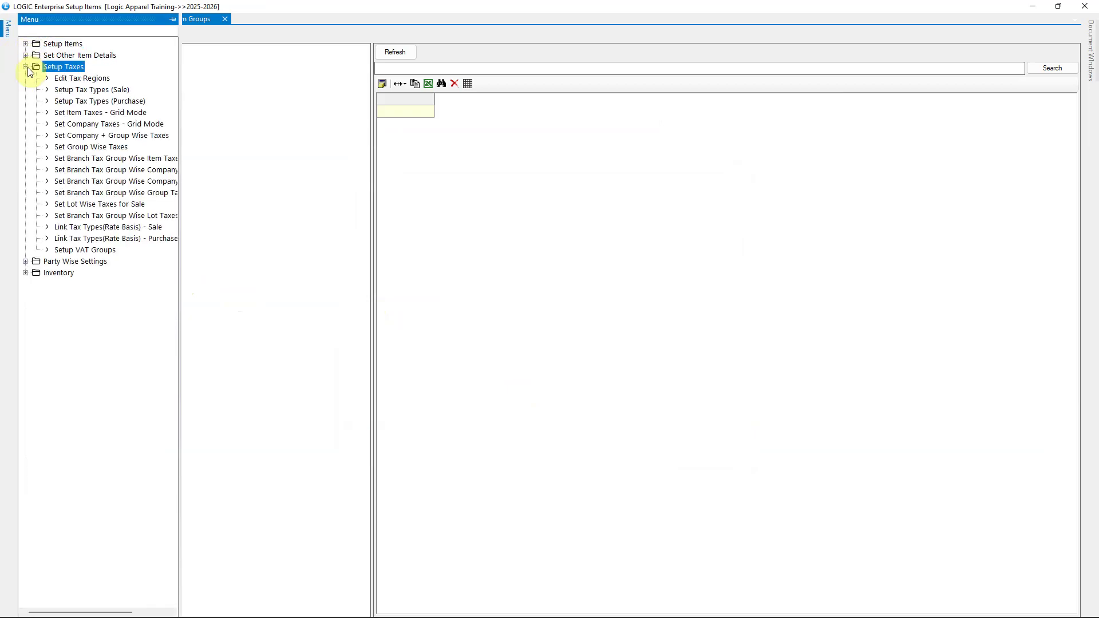
pyautogui.click(73, 146)
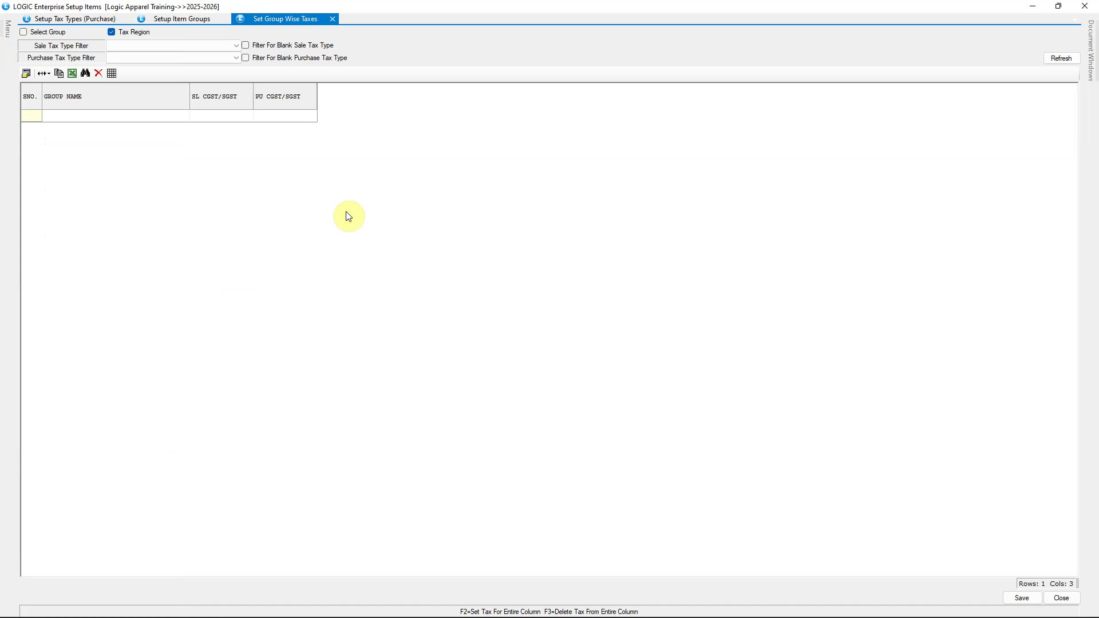
# Restrict the group-wise taxes to the AUDIT FEES 18% group from the GST TAXES horizontal group level.
pyautogui.click(24, 32)
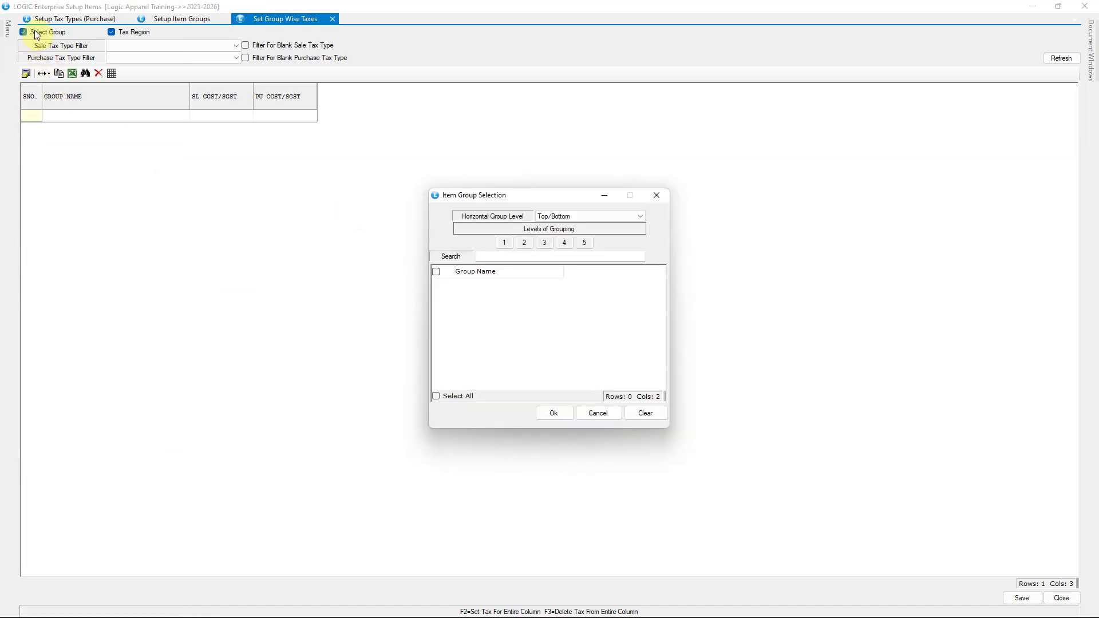
pyautogui.click(572, 213)
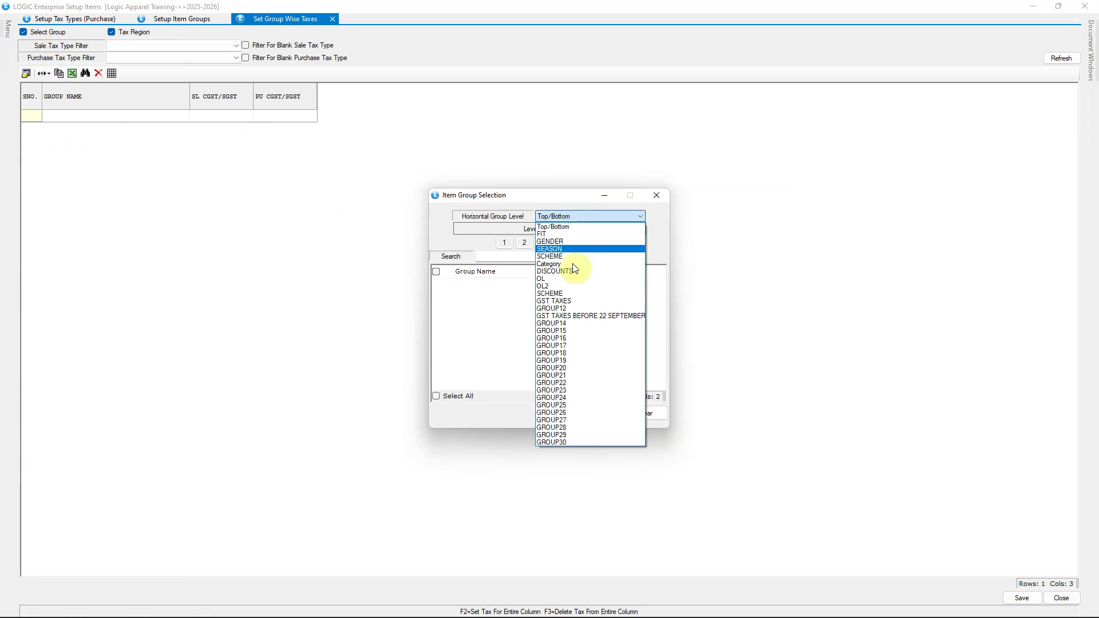
pyautogui.click(580, 301)
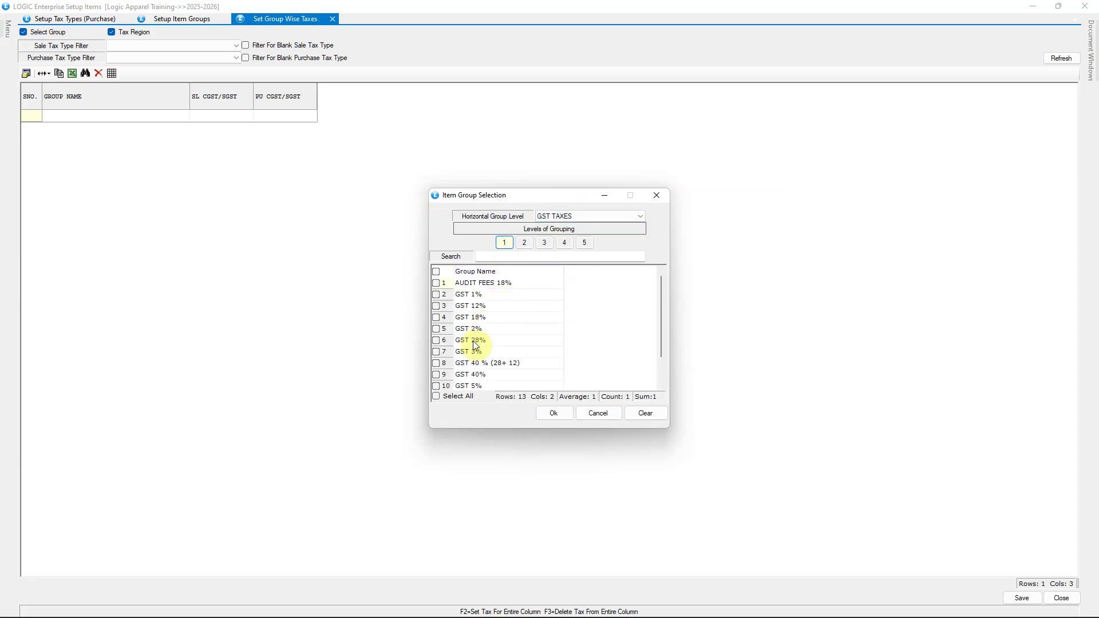
pyautogui.click(437, 283)
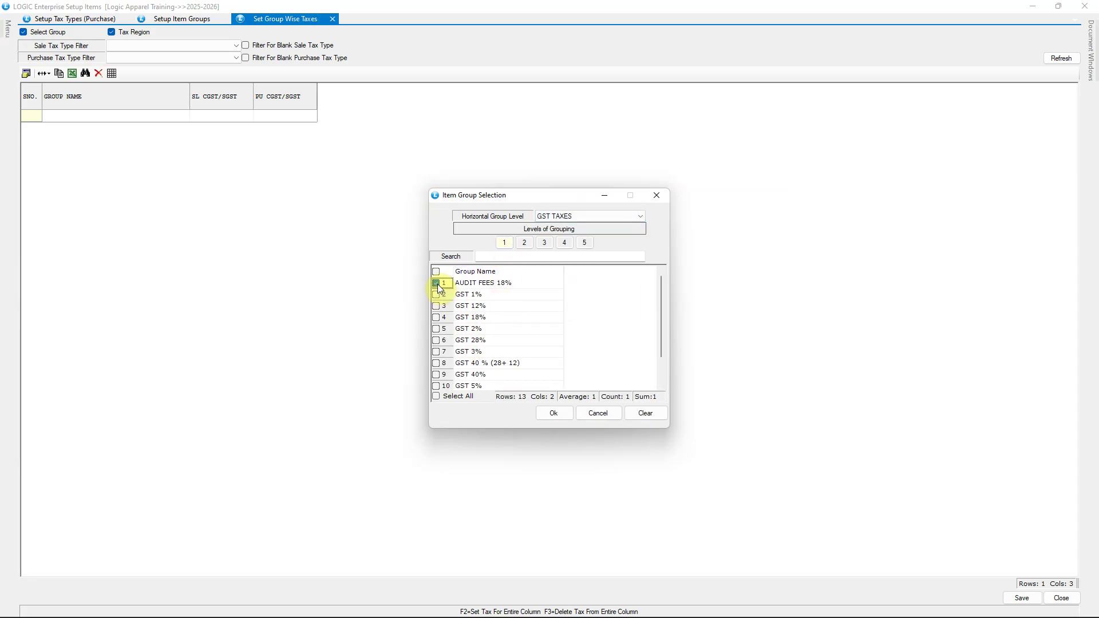
pyautogui.click(553, 413)
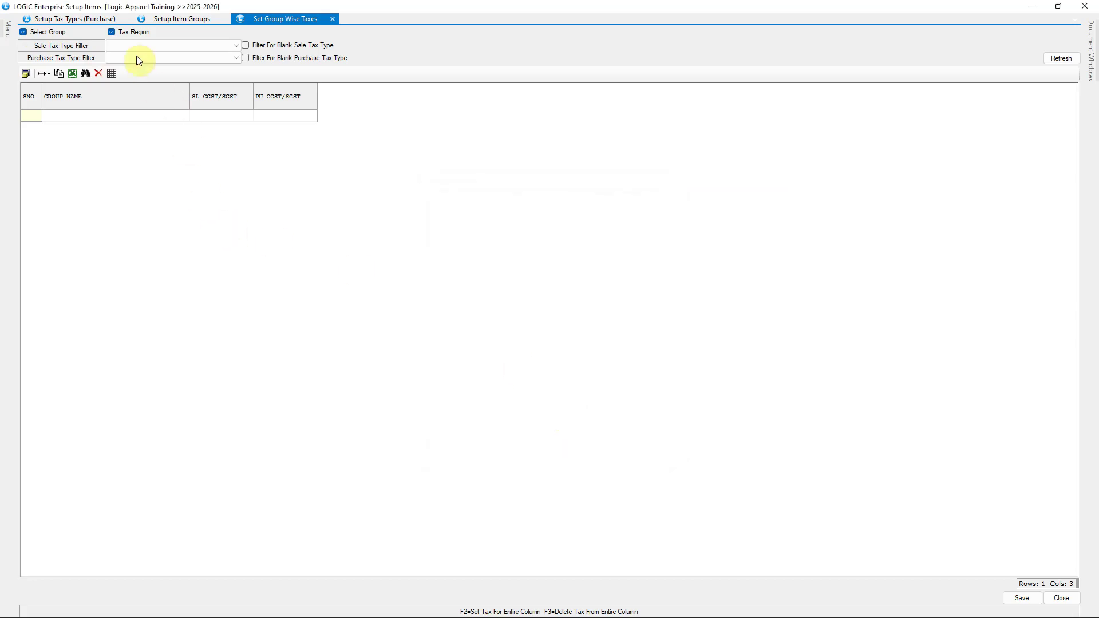
# Restrict the tax regions to CGST/SGST and IGST and refresh the group-wise tax list.
pyautogui.click(131, 32)
pyautogui.click(131, 32)
pyautogui.click(419, 229)
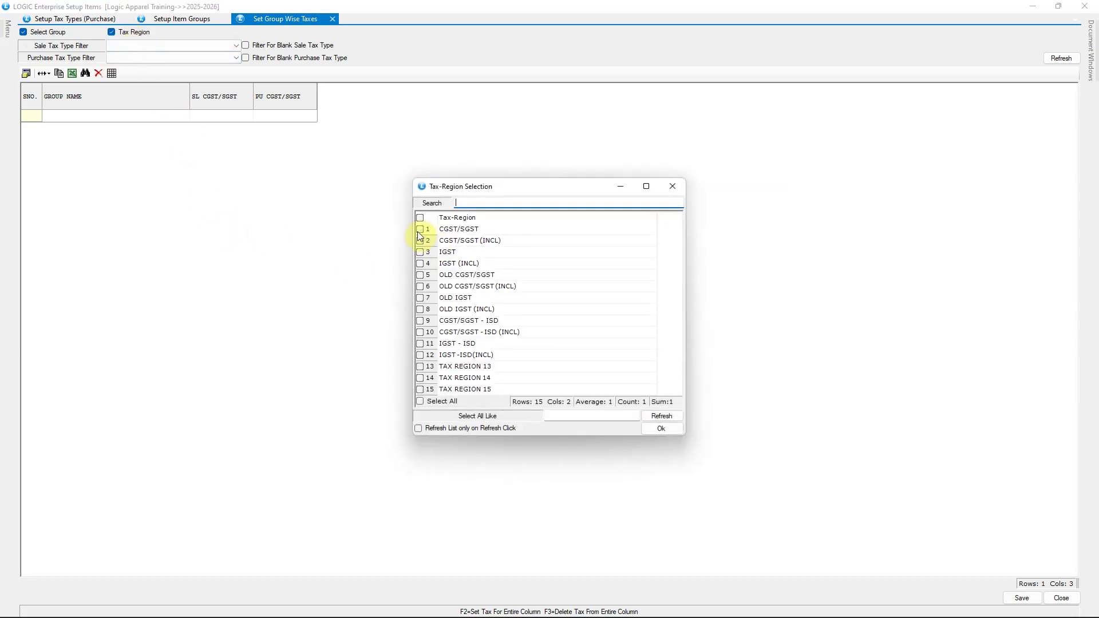
pyautogui.click(420, 252)
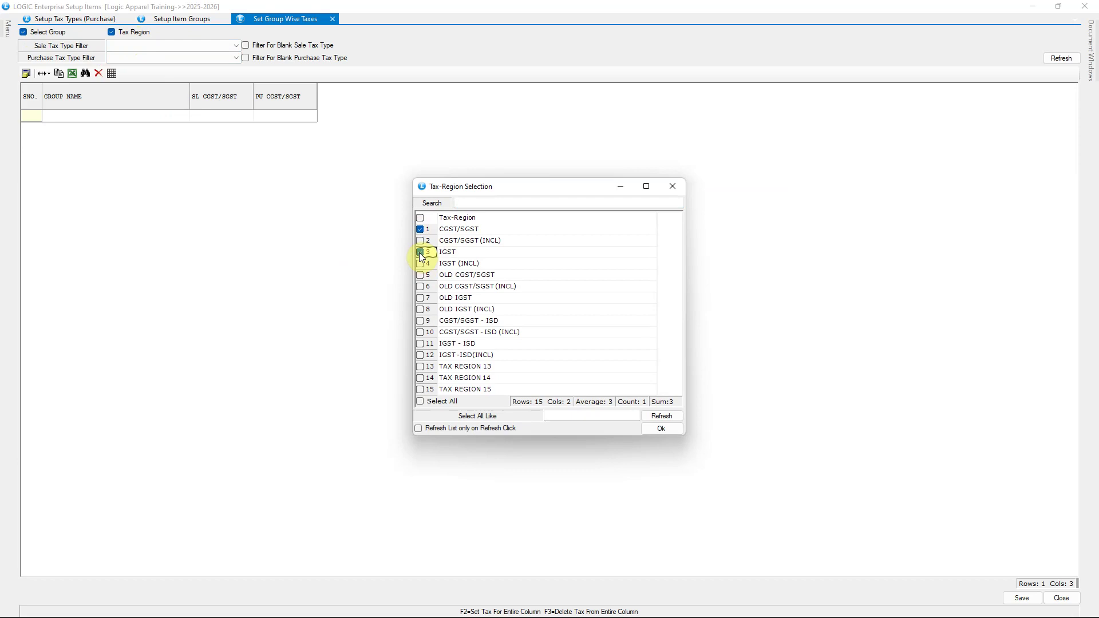
pyautogui.click(663, 428)
pyautogui.click(1059, 58)
# Assign AUDIT FEE 18% as purchase CGST/SGST tax and AUDIT FEES IGST 18 % as purchase IGST tax, and save the group-wise taxes.
pyautogui.click(797, 116)
pyautogui.click(798, 118)
pyautogui.click(793, 126)
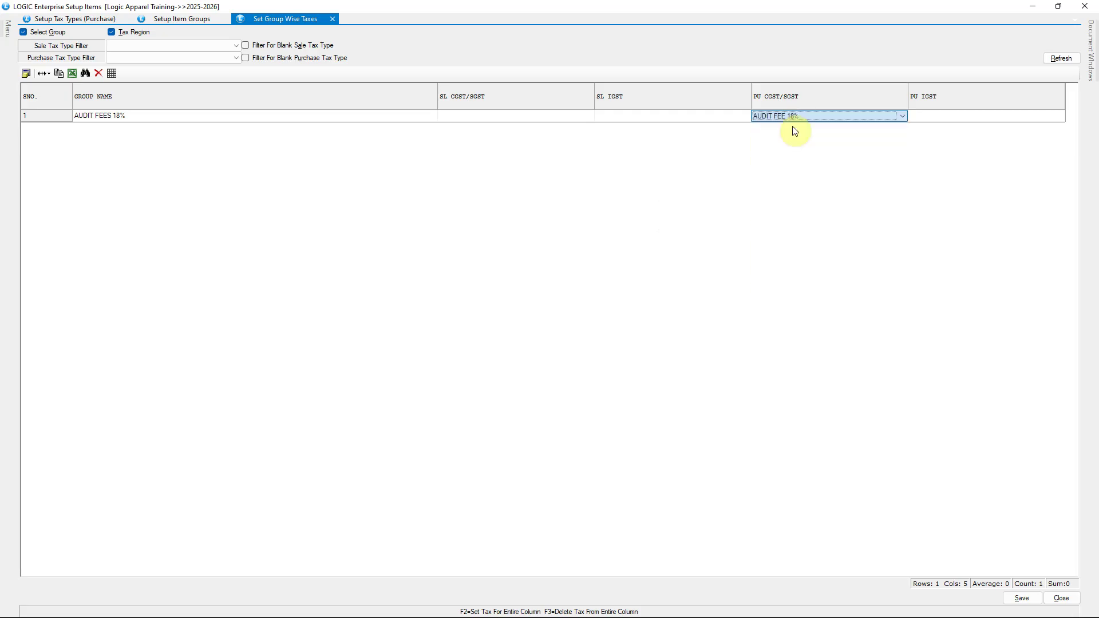
pyautogui.press('Return')
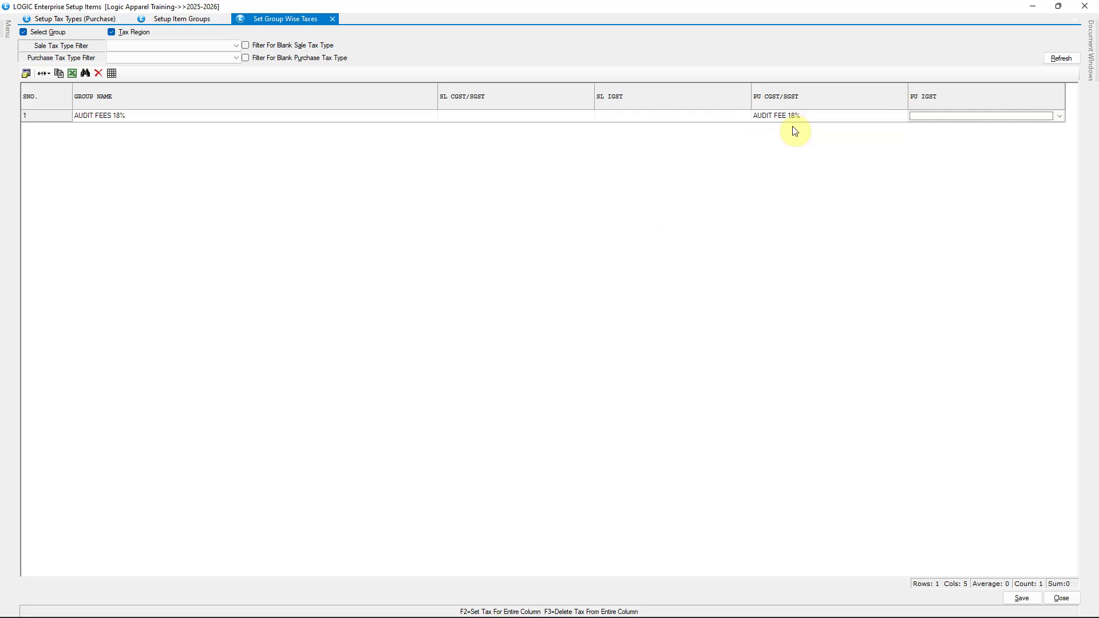
pyautogui.click(957, 119)
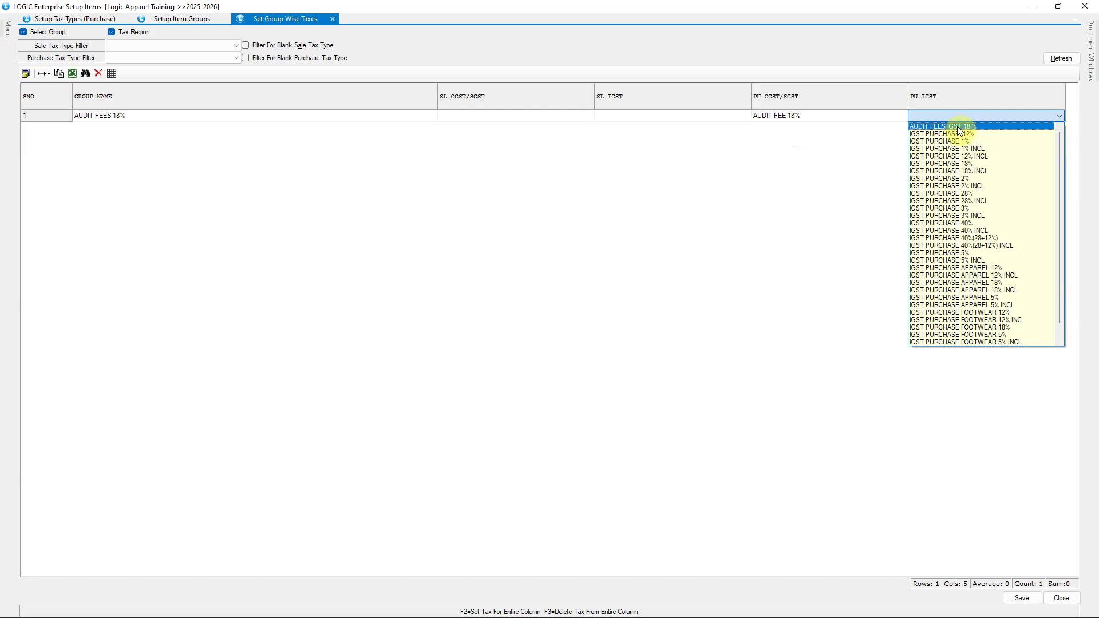
pyautogui.click(958, 126)
pyautogui.hotkey('alt', 's')
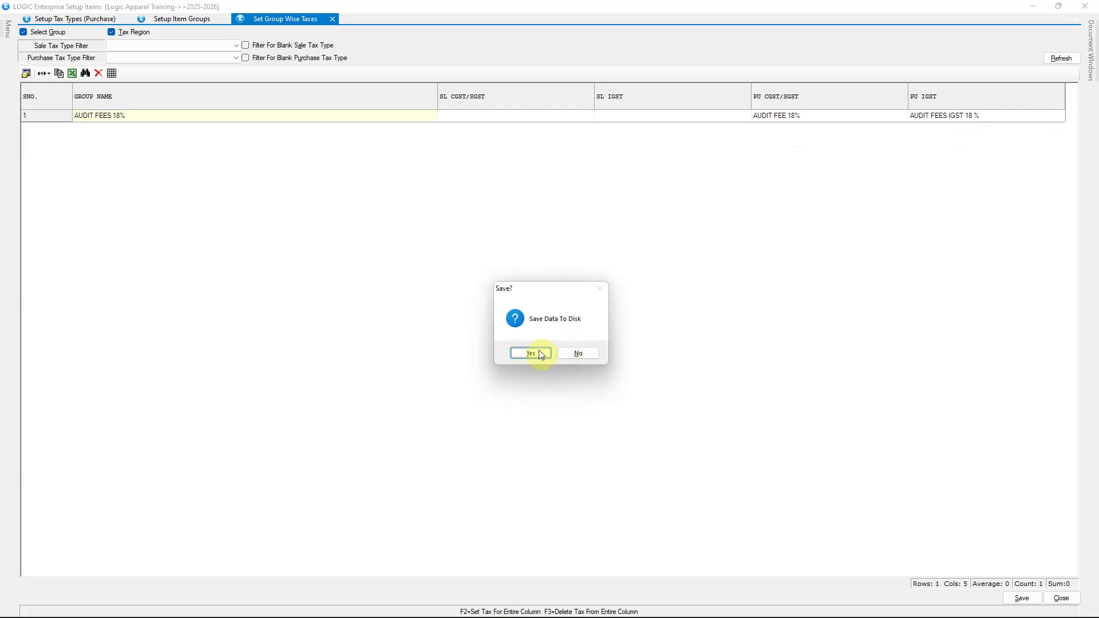
pyautogui.click(537, 350)
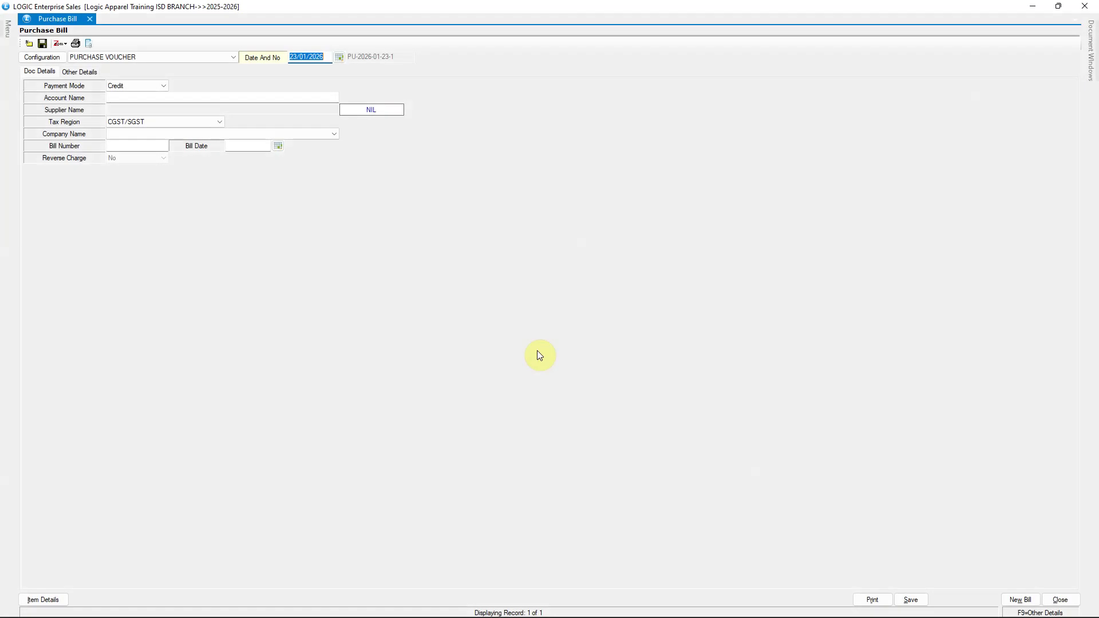
# Select LOGIC ERP SOLUTION PVT LTD as the purchase bill's account, searching the accounts for LOGIC.
pyautogui.click(129, 101)
pyautogui.write('LOGIC')
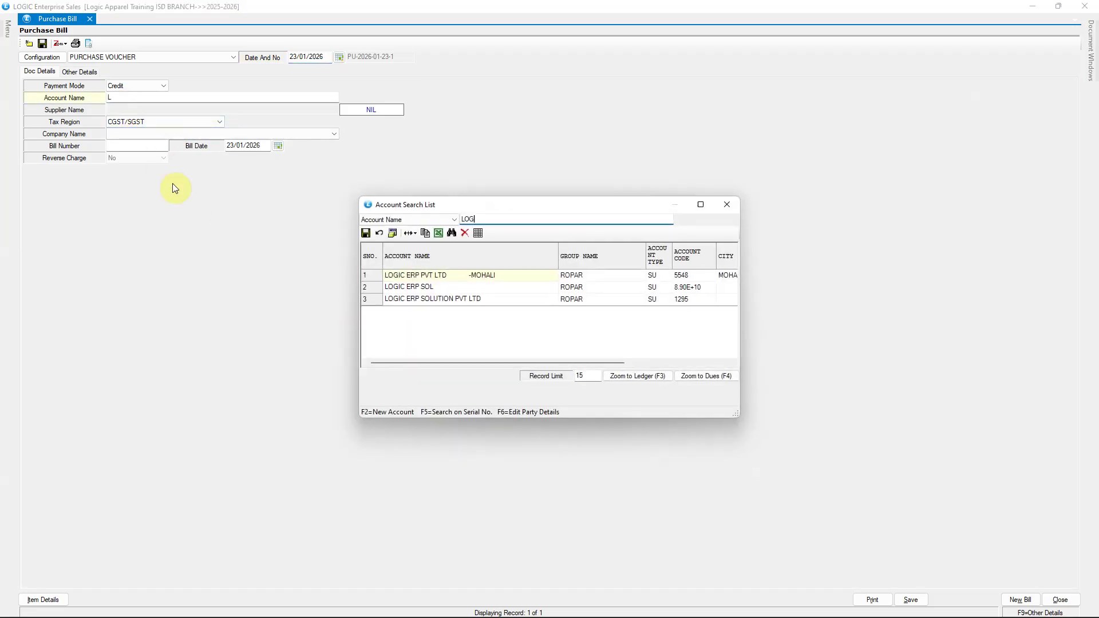
pyautogui.press('Down')
pyautogui.press('Down')
pyautogui.press('Return')
pyautogui.press('Return')
pyautogui.press('Return')
# Enter ISD-12 as the bill number and proceed to the purchase bill's item details.
pyautogui.click(171, 123)
pyautogui.click(171, 146)
pyautogui.press('Return')
pyautogui.press('Return')
pyautogui.write('ISD-12')
pyautogui.press('Return')
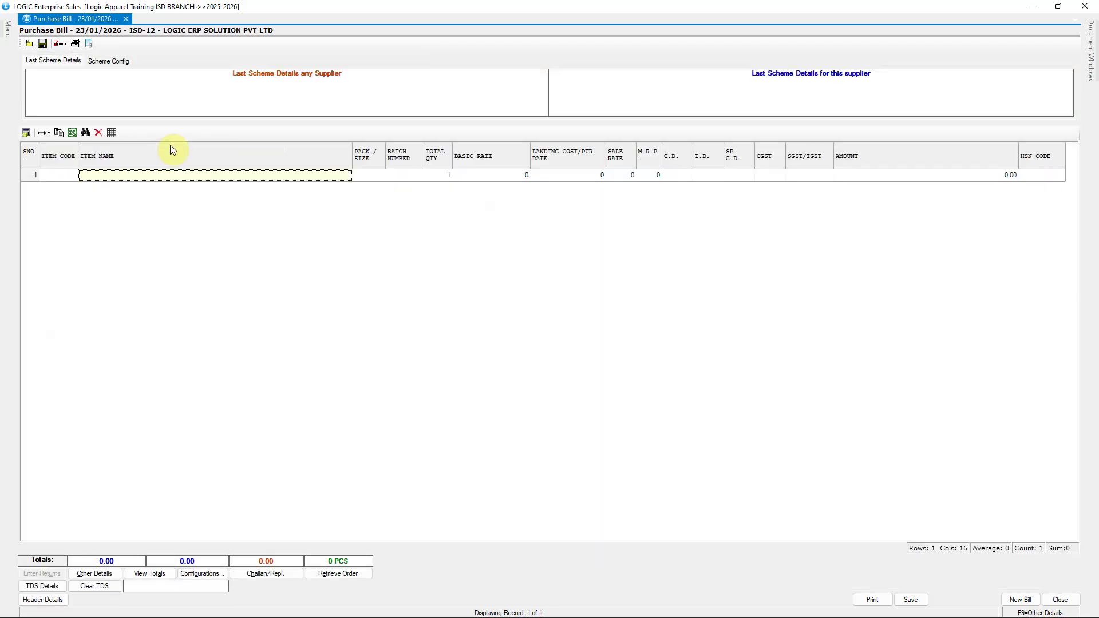
# Add the item AUDIT FEES using the lot with basic rate 1000, keeping quantity 1 and the default rates and discounts.
pyautogui.write('AUDIT FEES')
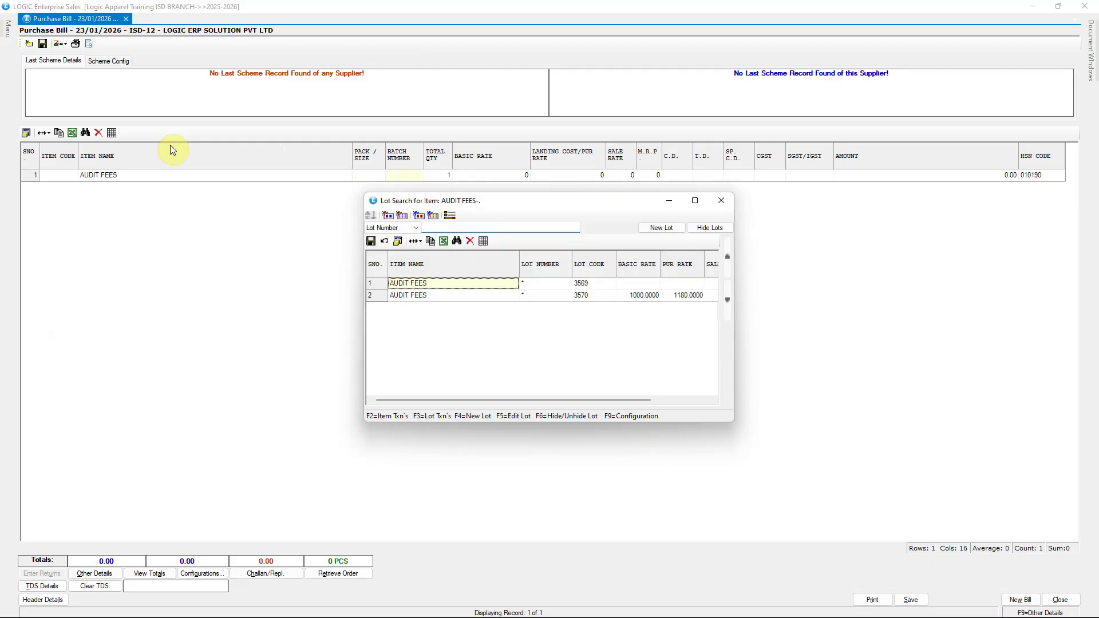
pyautogui.press('Down')
pyautogui.press('Return')
pyautogui.press('Return')
pyautogui.press('Return')
pyautogui.press('Return')
pyautogui.press('Return')
pyautogui.press('Return')
pyautogui.press('Return')
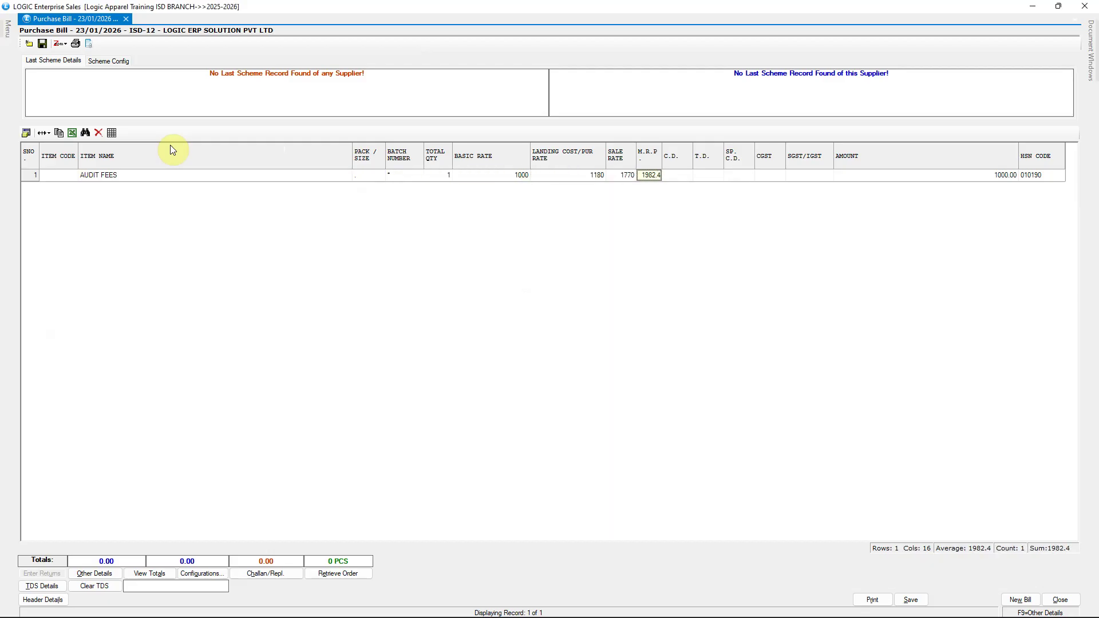
pyautogui.press('Return')
pyautogui.press('Return')
pyautogui.press('Return')
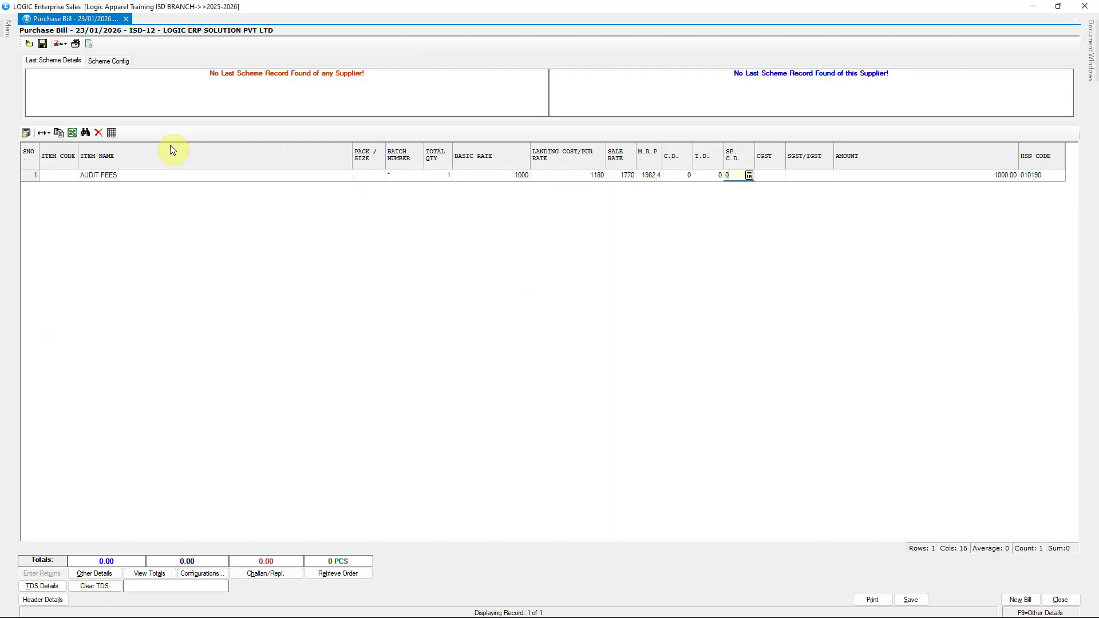
# Examine the bill's totals and the account-wise break-up of the voucher, then close both views.
pyautogui.click(155, 574)
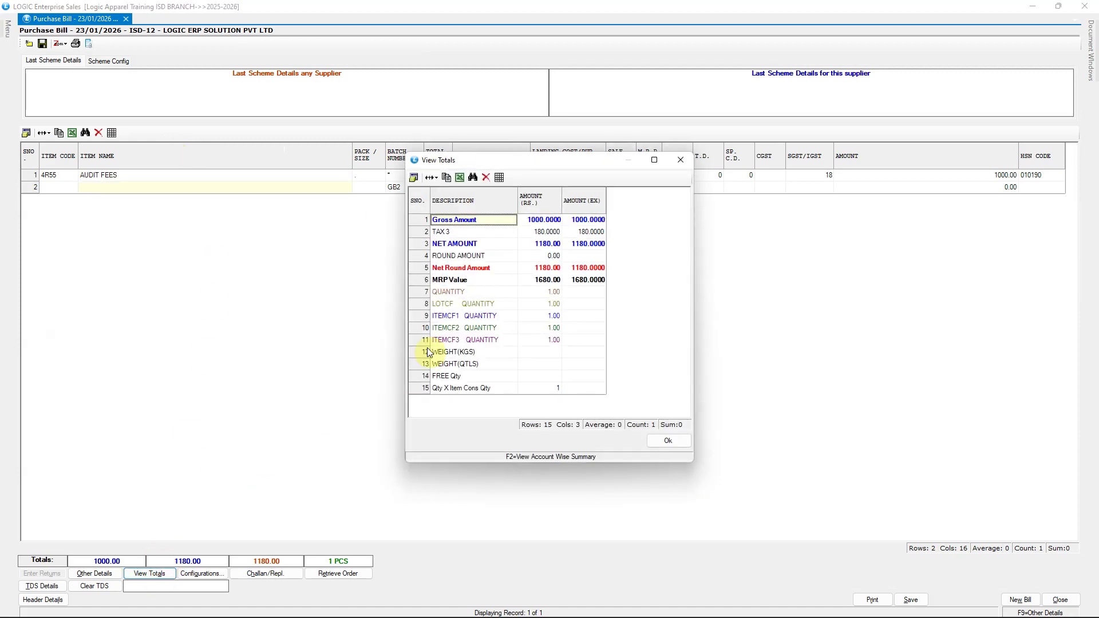
pyautogui.press('F2')
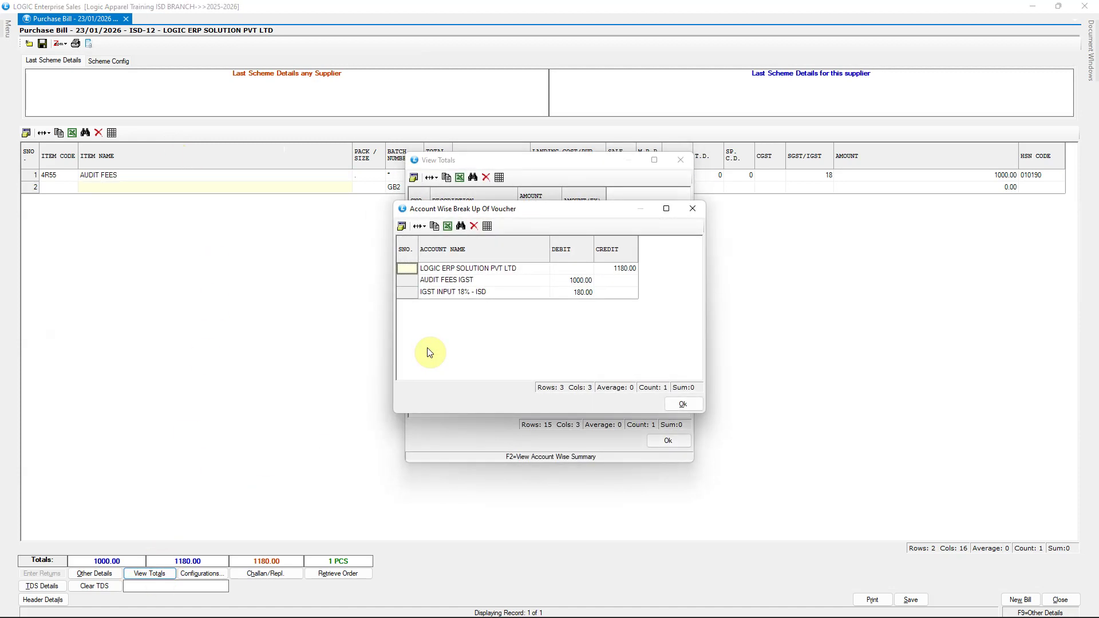
pyautogui.click(573, 292)
pyautogui.click(671, 406)
pyautogui.click(676, 442)
pyautogui.click(573, 352)
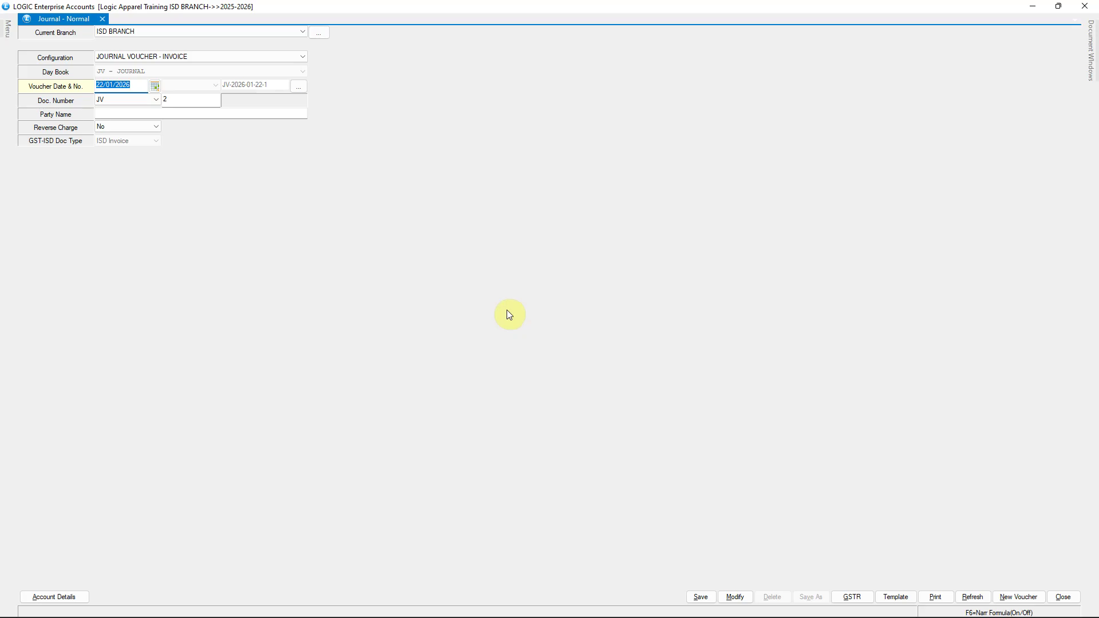
# Open the journal voucher configuration and load the JOURNAL VOUCHER - INVOICE configuration.
pyautogui.click(8, 30)
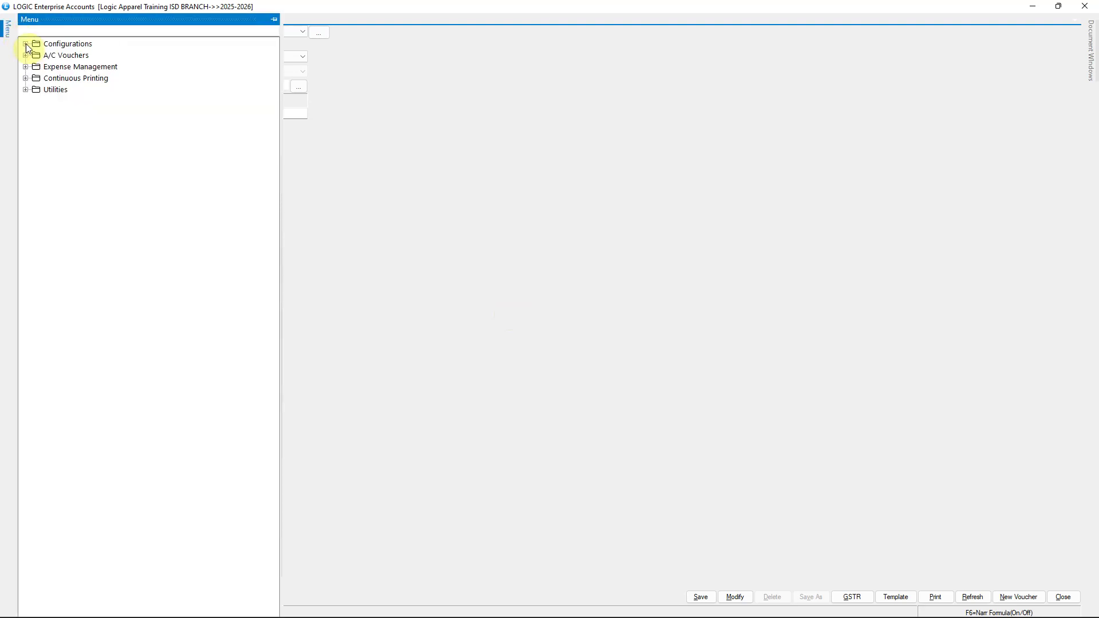
pyautogui.click(25, 44)
pyautogui.click(94, 57)
pyautogui.doubleClick(96, 57)
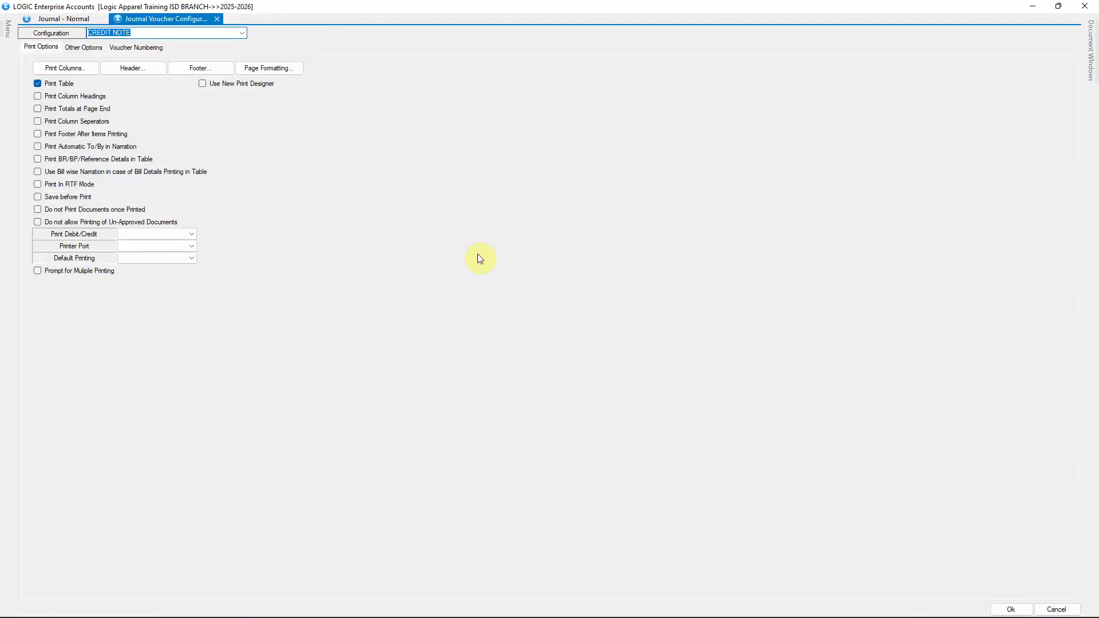
pyautogui.click(243, 32)
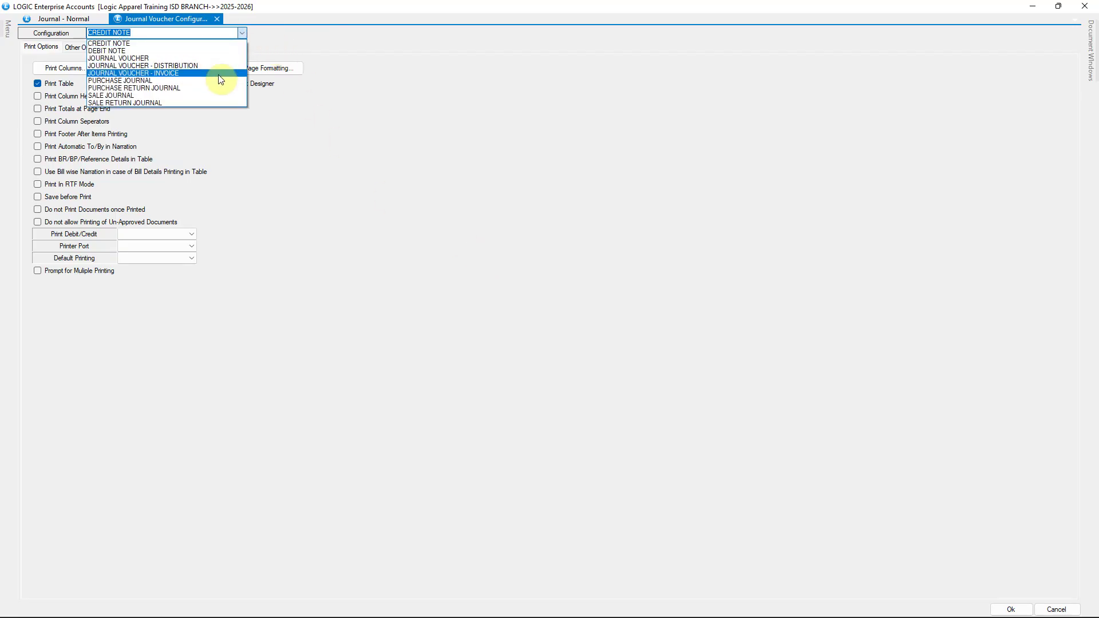
pyautogui.click(221, 74)
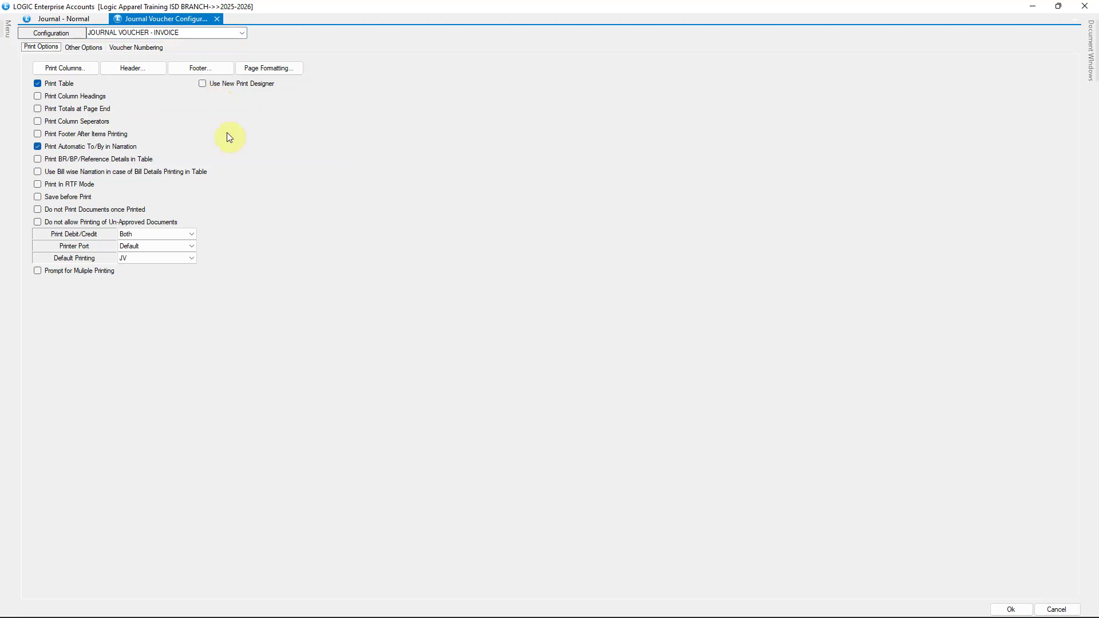
# Check the GST-ISD Doc Type setting and its choices in the other options of JOURNAL VOUCHER - INVOICE.
pyautogui.click(86, 47)
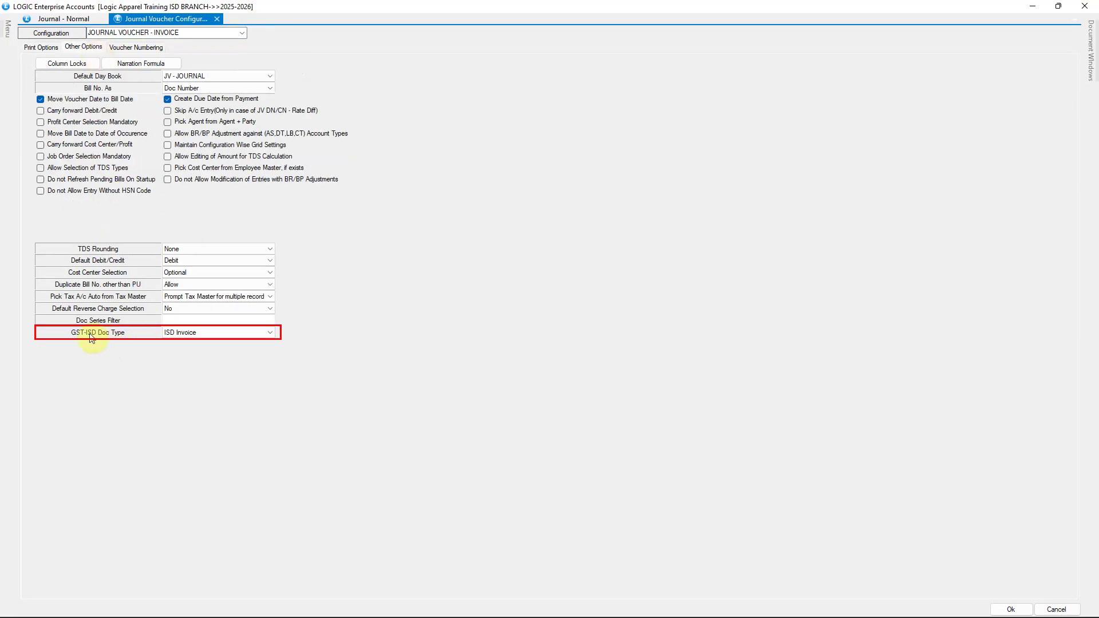
pyautogui.click(229, 337)
pyautogui.click(228, 335)
pyautogui.click(228, 335)
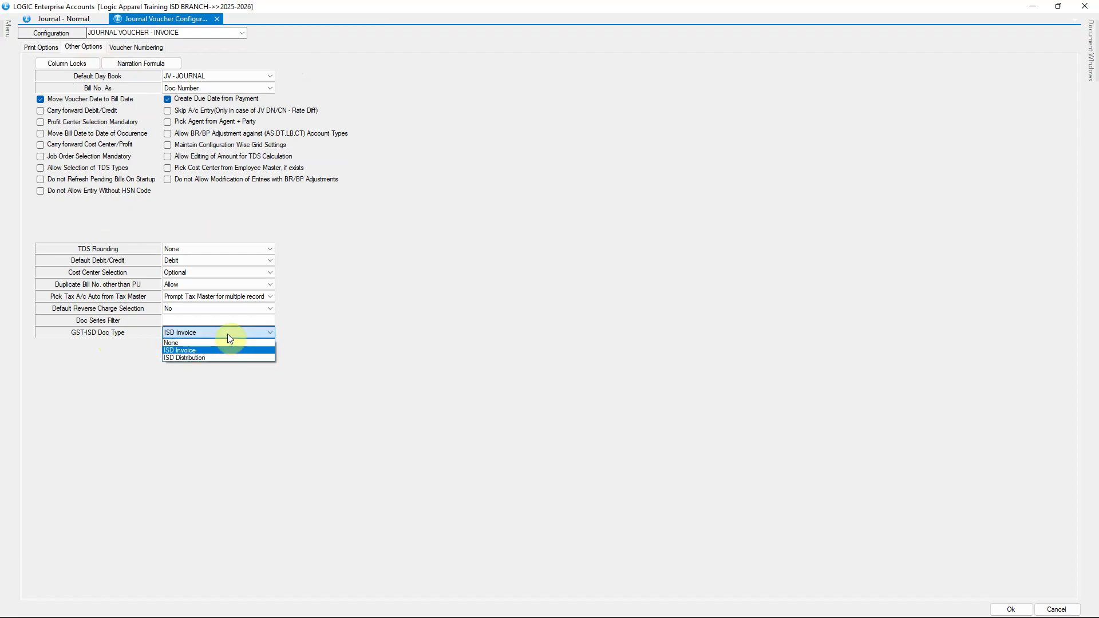
pyautogui.click(228, 334)
# Check the GST-ISD Doc Type setting of the JOURNAL VOUCHER - DISTRIBUTION configuration and close the configuration.
pyautogui.click(242, 33)
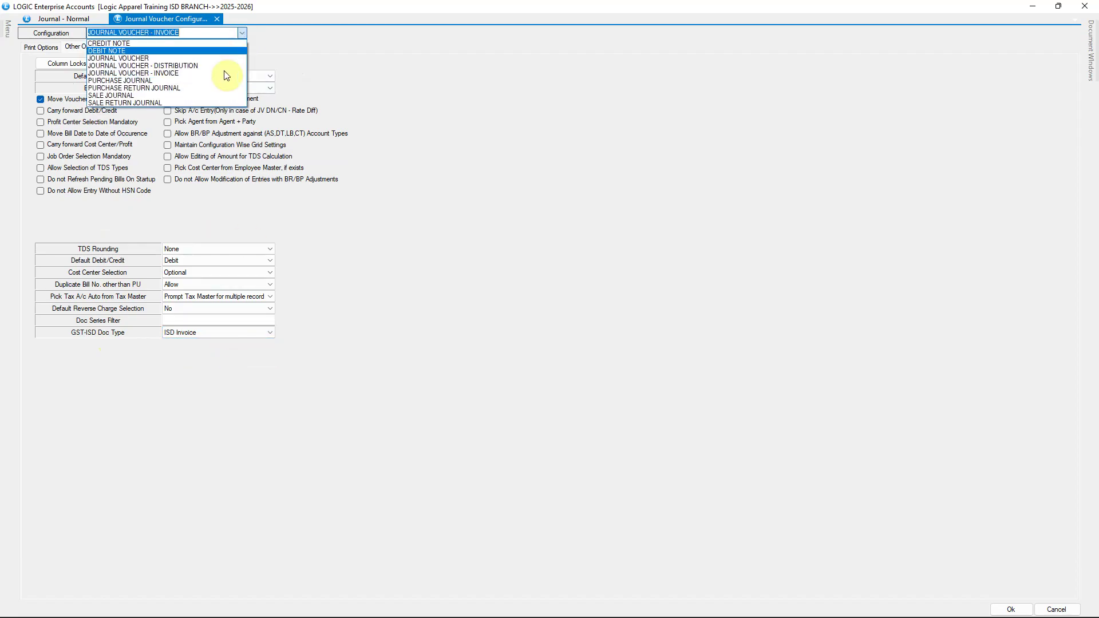
pyautogui.click(223, 67)
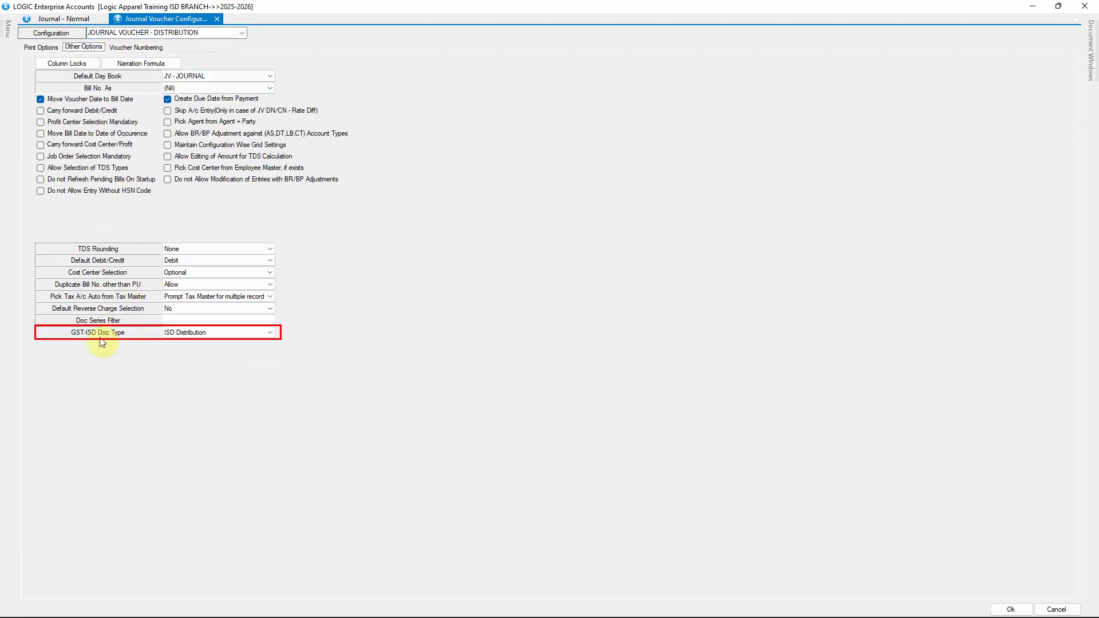
pyautogui.click(212, 335)
pyautogui.click(212, 335)
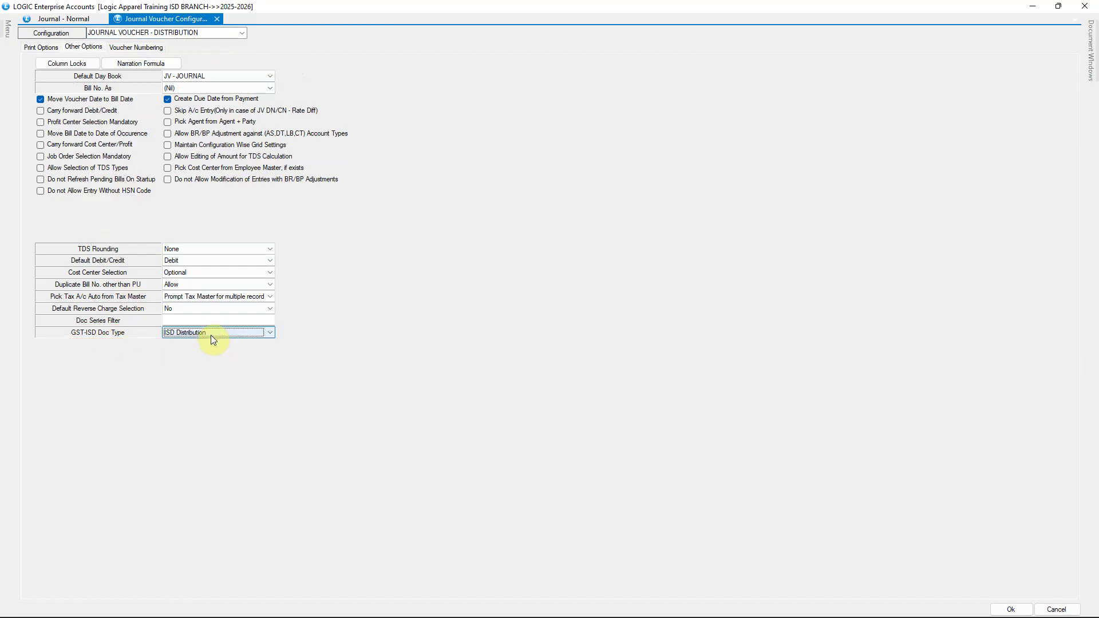
pyautogui.click(217, 19)
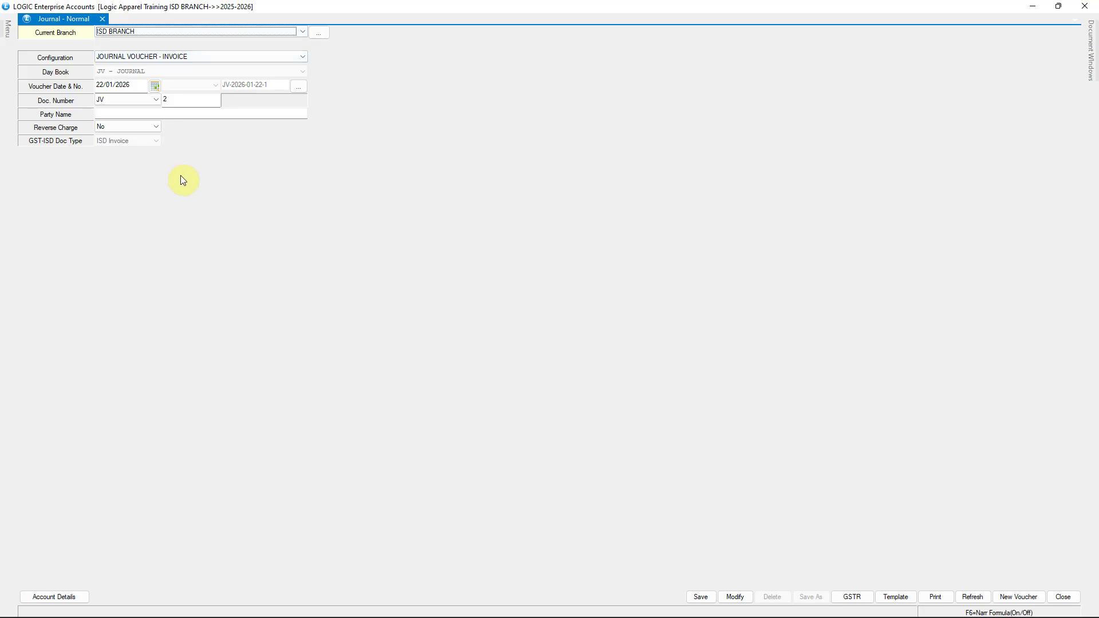
# Enter a debit of 180 to ISD CREDIT DISTRIBUTION CONTROL A/C with the narration "Being Tax Forwarded to Control Account".
pyautogui.press('Return')
pyautogui.write('180')
pyautogui.press('Return')
pyautogui.write('ISD')
pyautogui.press('Return')
pyautogui.write('Being Tax Forwarded to ')
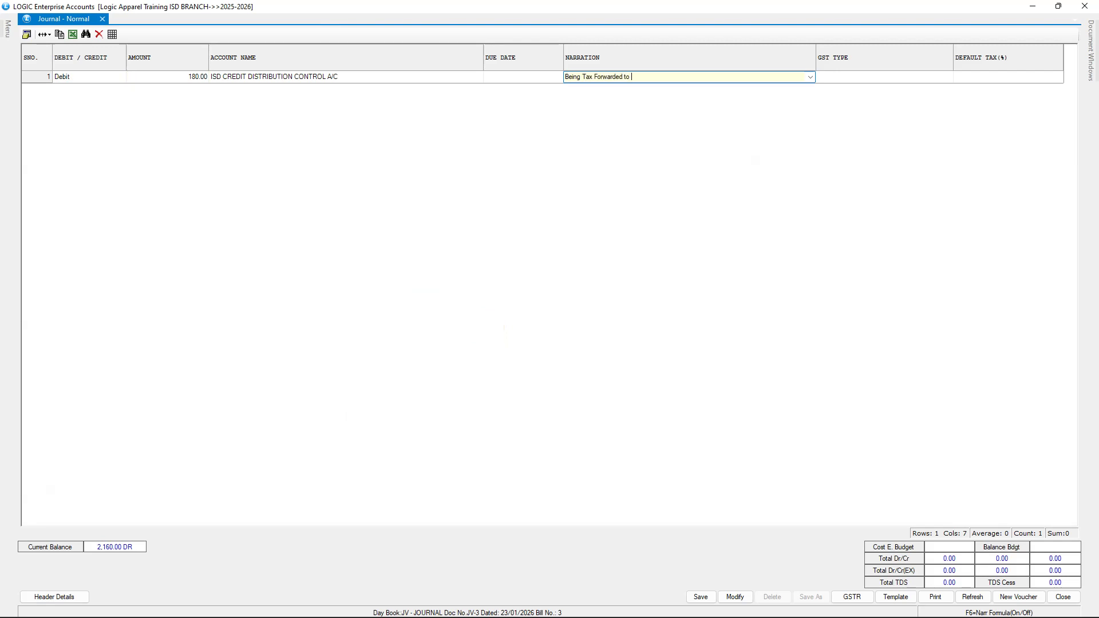
pyautogui.write('Control Account')
pyautogui.press('Return')
# Credit 180 to IGST INPUT 18% - ISD on the journal's second line and save the voucher.
pyautogui.press('Return')
pyautogui.press('Return')
pyautogui.write('IGST IN')
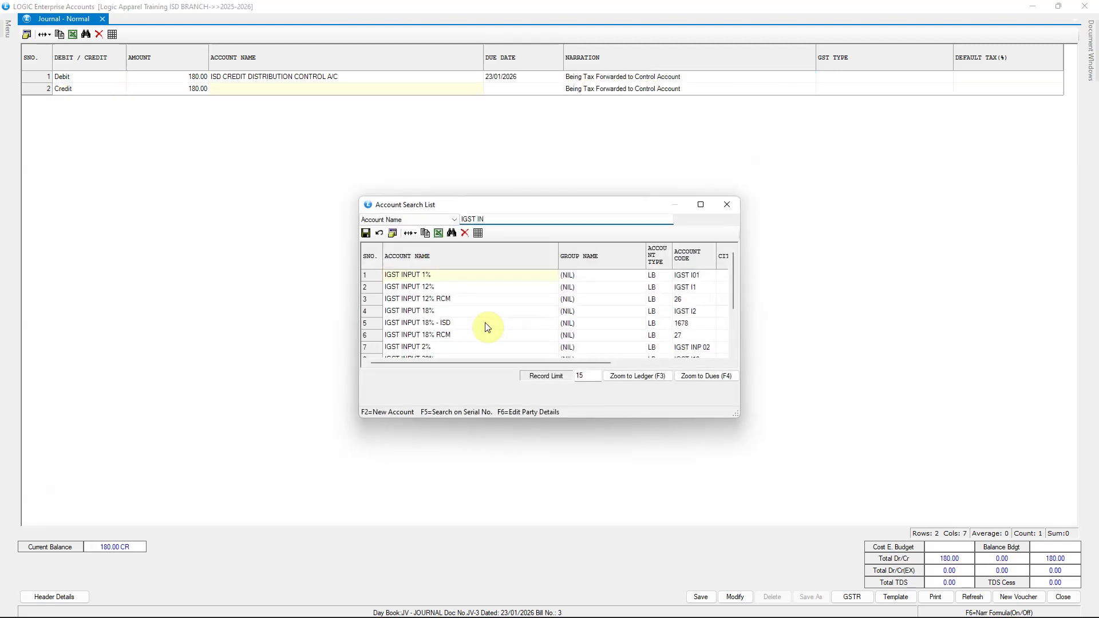
pyautogui.doubleClick(485, 322)
pyautogui.press('Return')
pyautogui.press('Return')
pyautogui.hotkey('alt', 's')
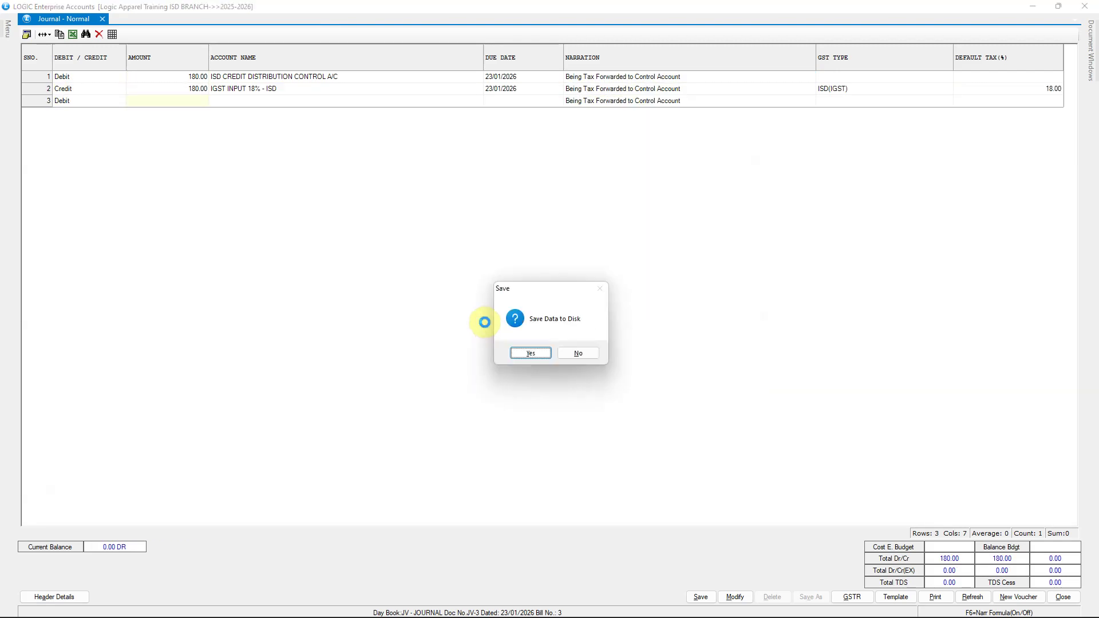
pyautogui.press('Return')
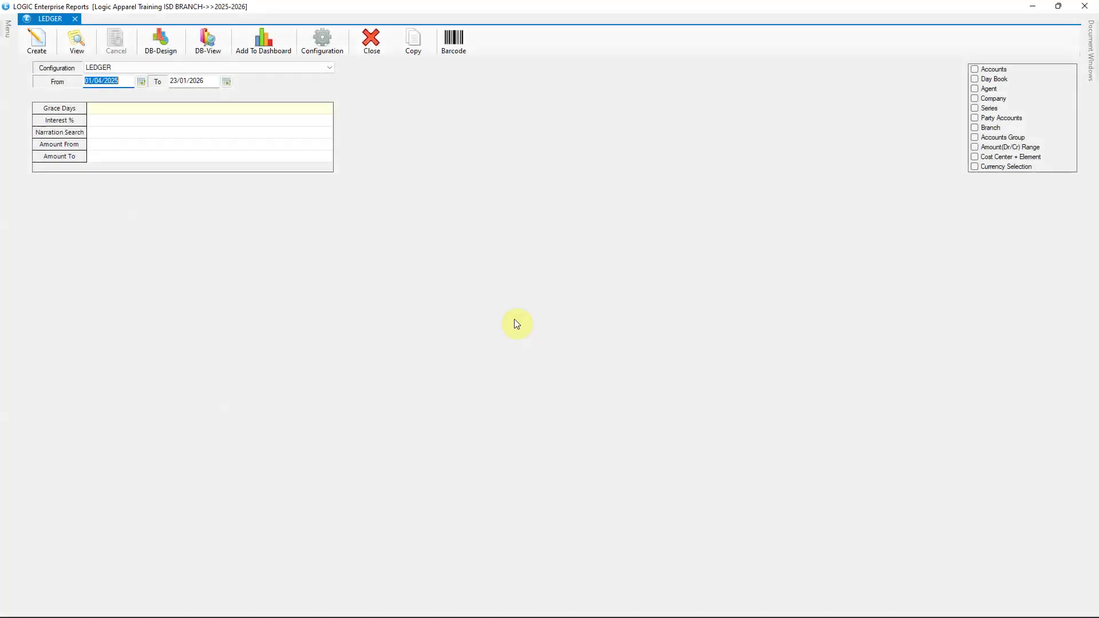
# Restrict the ledger report to the ISD CREDIT DISTRIBUTION CONTROL A/C account, searching for ISD.
pyautogui.click(974, 69)
pyautogui.write('ISD')
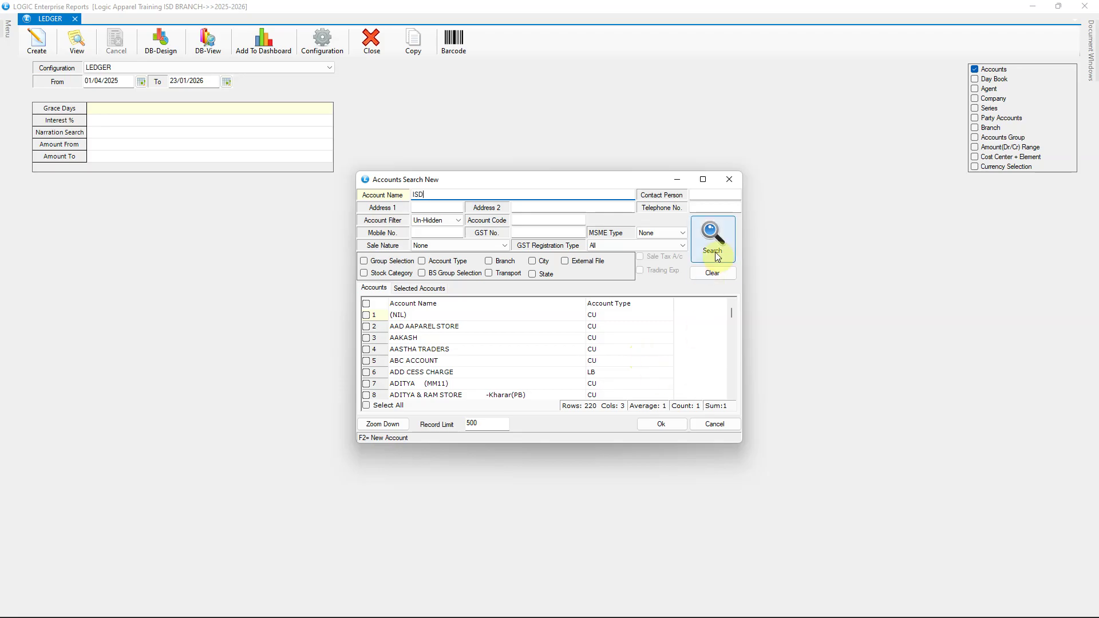
pyautogui.click(713, 258)
pyautogui.click(367, 316)
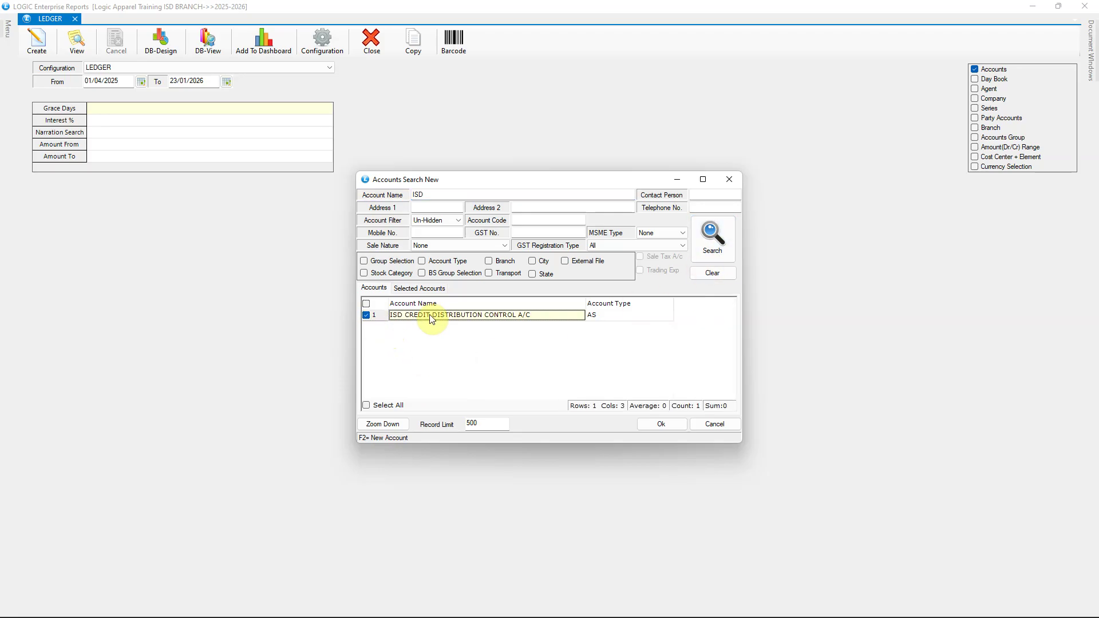
pyautogui.click(659, 424)
# Confirm the ledger's start date, generate the report and examine the control account's debit entry and running balance.
pyautogui.click(140, 82)
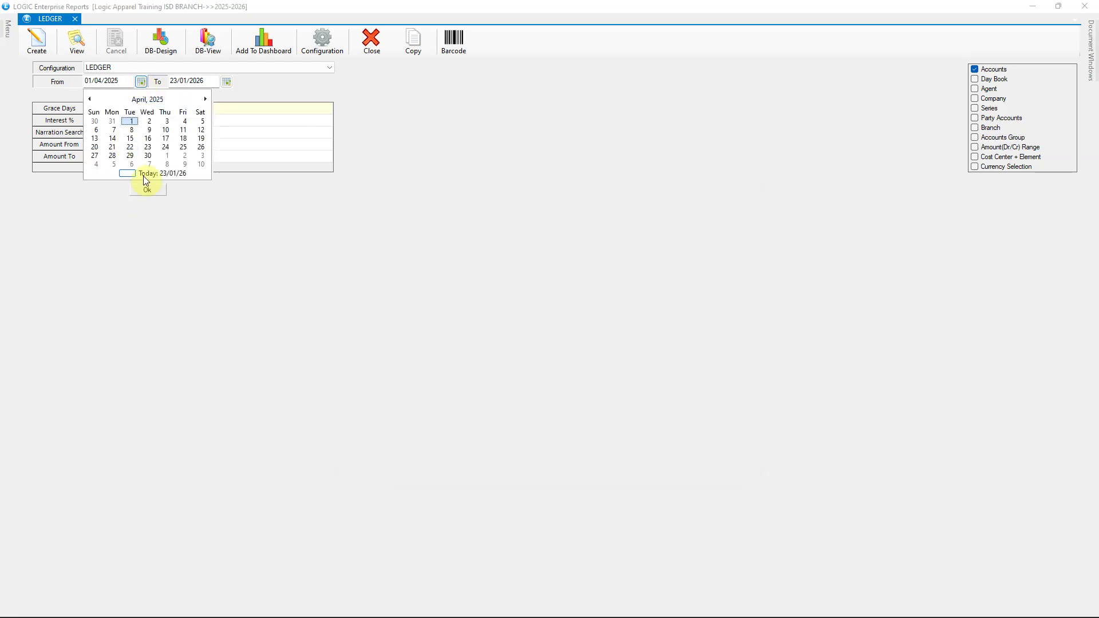
pyautogui.click(149, 188)
pyautogui.click(37, 40)
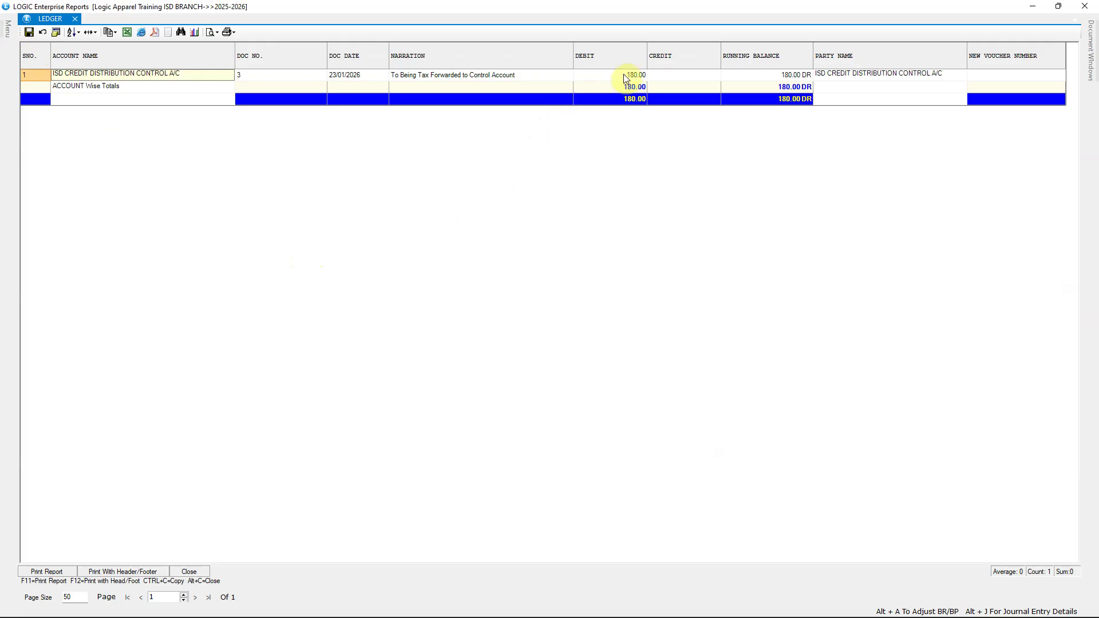
pyautogui.click(796, 76)
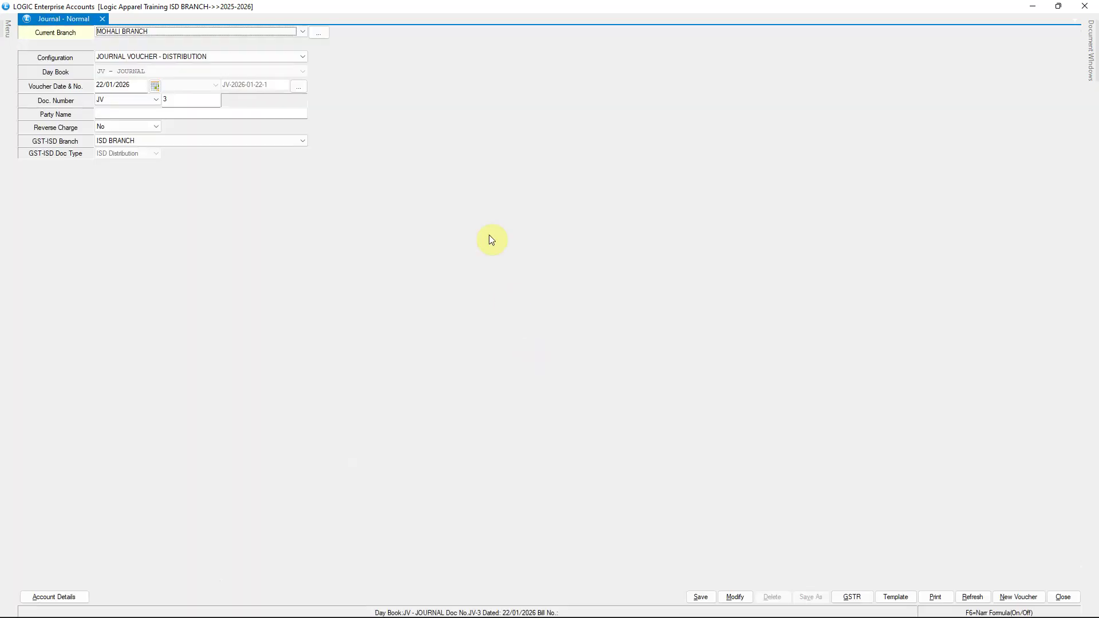
# Set the distribution journal's current branch to ISD BRANCH and begin its first line as a credit entry.
pyautogui.click(291, 31)
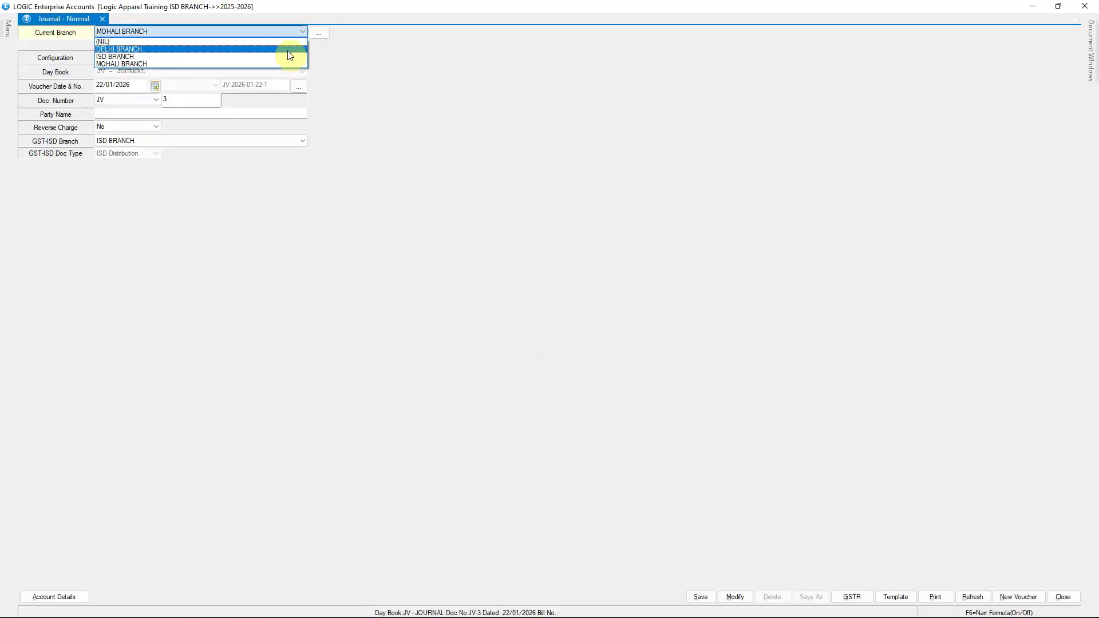
pyautogui.click(288, 56)
pyautogui.press('Return')
pyautogui.press('Return')
pyautogui.press('Return')
pyautogui.press('Return')
pyautogui.press('Return')
pyautogui.press('Left')
pyautogui.press('c')
pyautogui.press('Return')
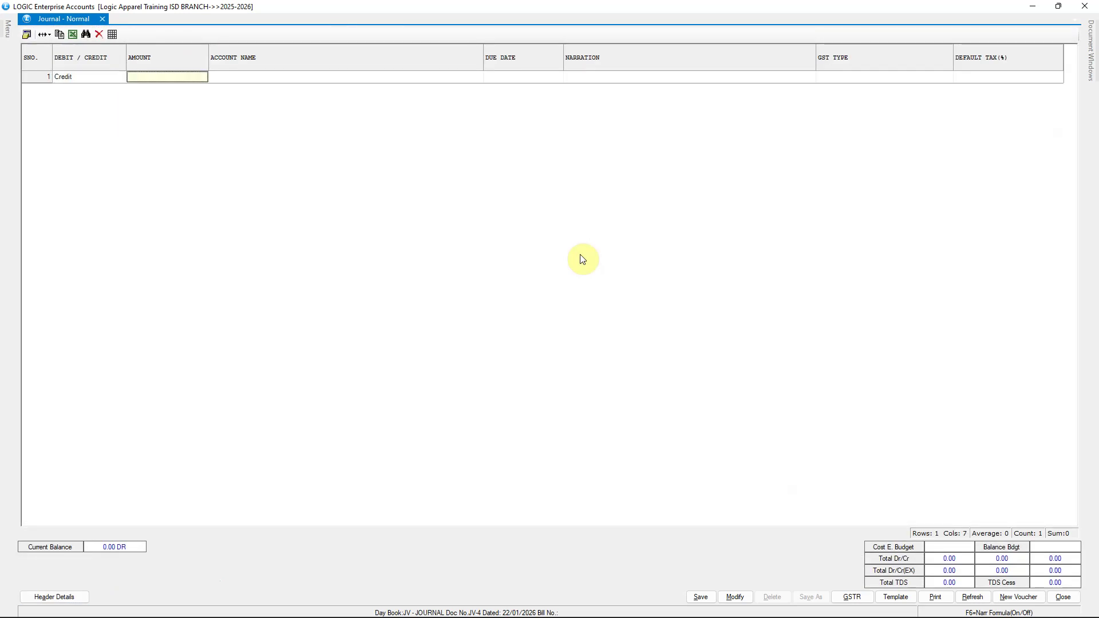
# Credit 180 to ISD CREDIT DISTRIBUTION CONTROL A/C on the first line with the narration "Being tax input recieved".
pyautogui.write('180')
pyautogui.press('Return')
pyautogui.write('ISD')
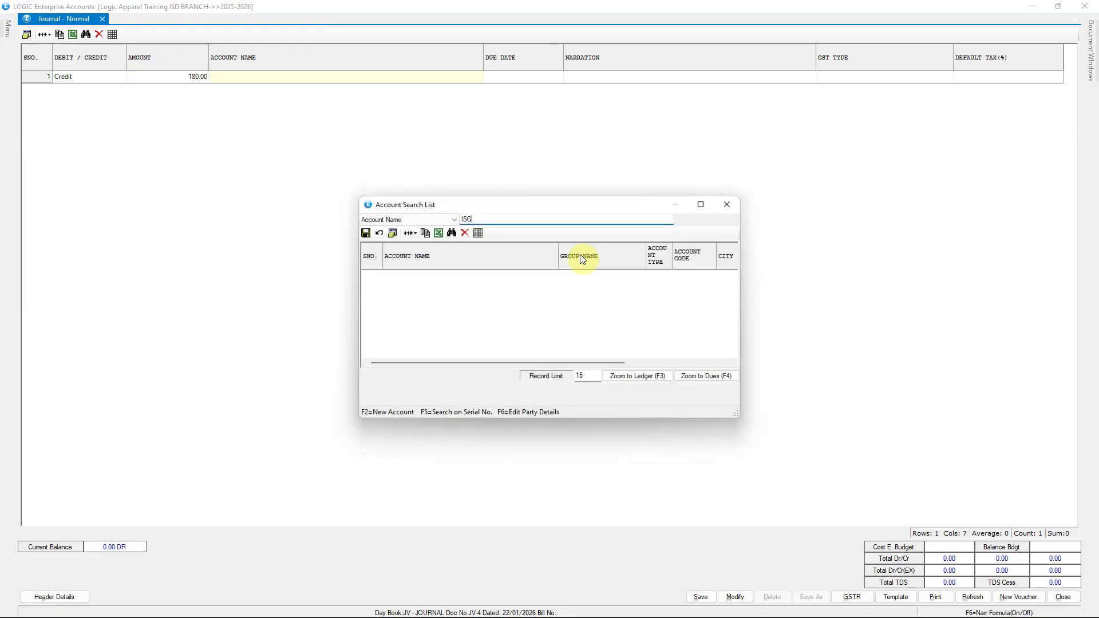
pyautogui.press('Return')
pyautogui.press('Return')
pyautogui.write('Being tax input recieved')
# Debit 180 to IGST INPUT 18% on the journal's second line, searching the accounts for IGST.
pyautogui.press('Return')
pyautogui.press('Return')
pyautogui.write('IGST')
pyautogui.press('Down')
pyautogui.press('Down')
pyautogui.press('Down')
pyautogui.press('Down')
pyautogui.press('Return')
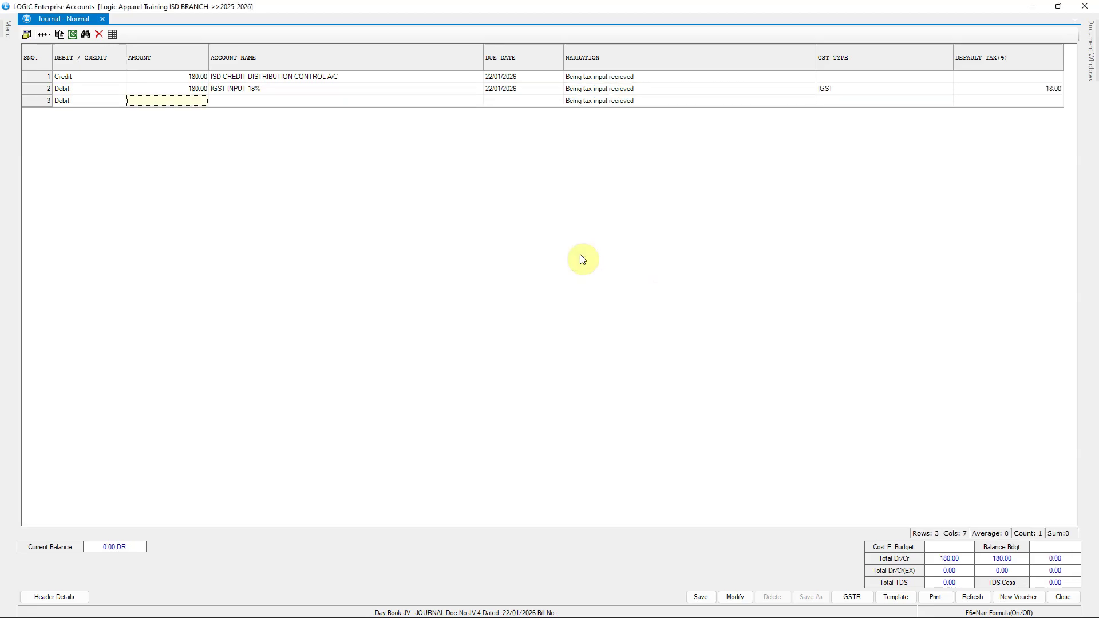
# Try to save the distribution voucher for ISD BRANCH.
pyautogui.press('Return')
pyautogui.press('Return')
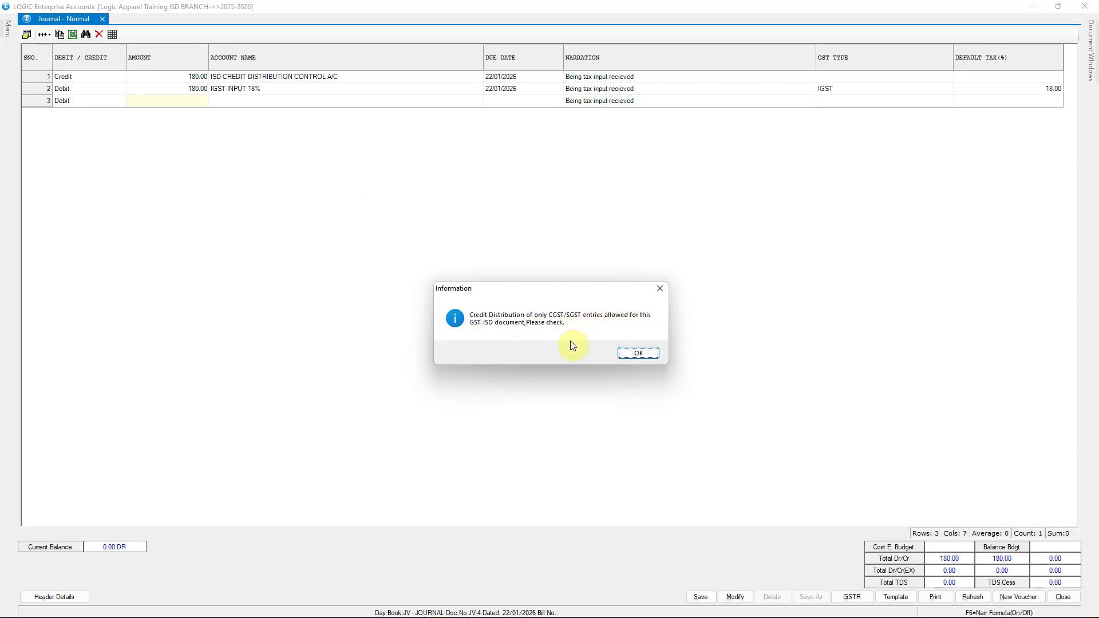
pyautogui.click(637, 355)
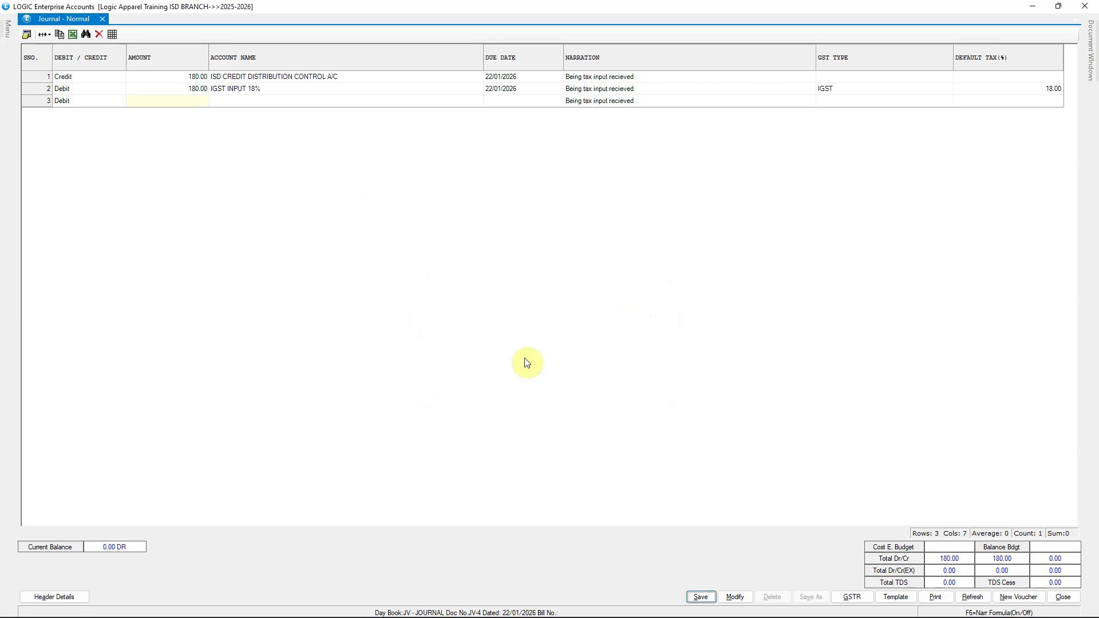
# Change the current branch in the distribution voucher's header to DELHI BRANCH.
pyautogui.click(75, 601)
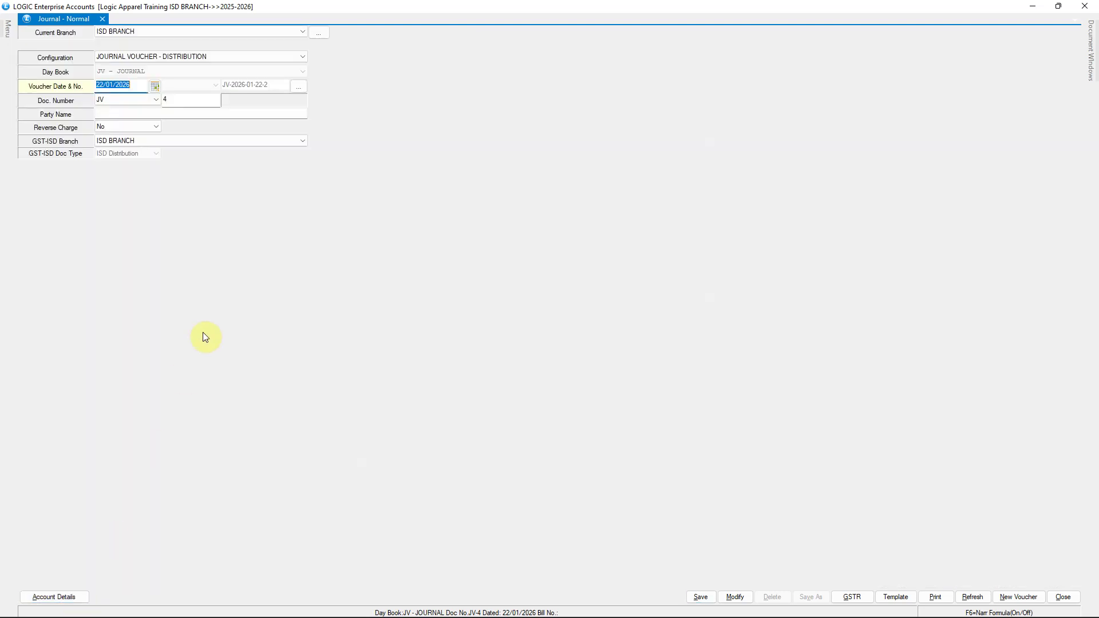
pyautogui.click(214, 32)
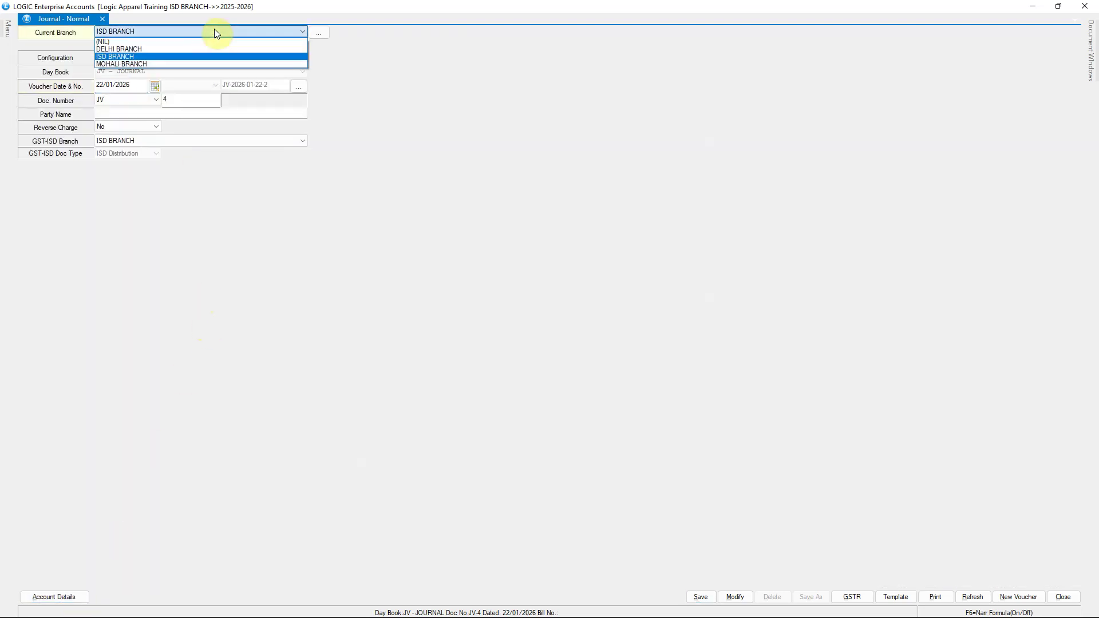
pyautogui.click(211, 48)
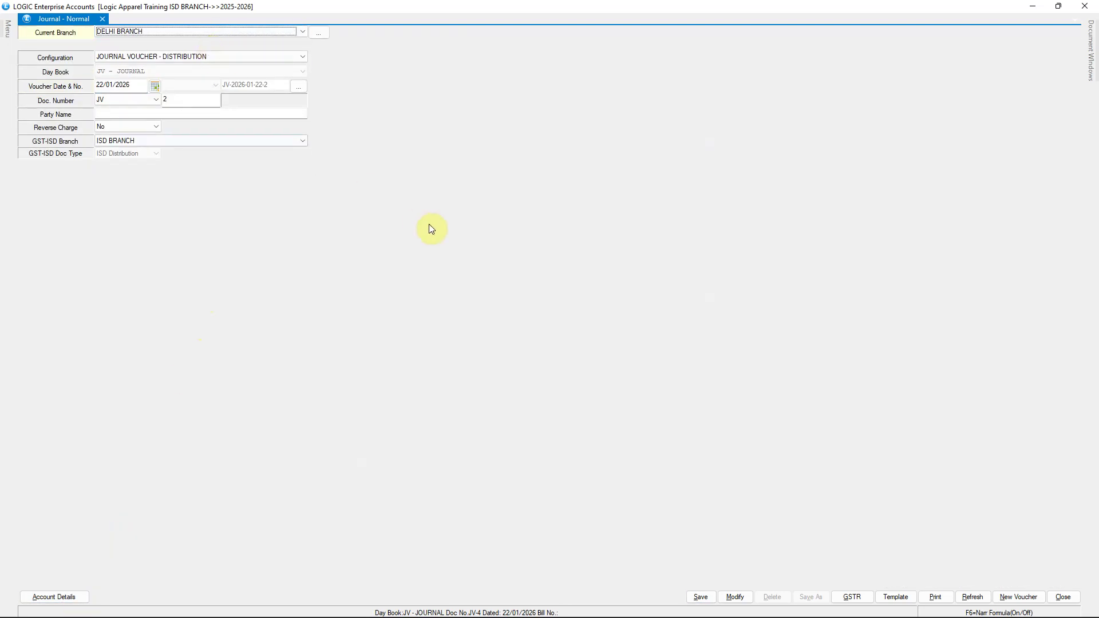
pyautogui.press('Return')
pyautogui.press('Return')
pyautogui.press('Return')
pyautogui.press('Return')
pyautogui.press('Return')
pyautogui.press('Return')
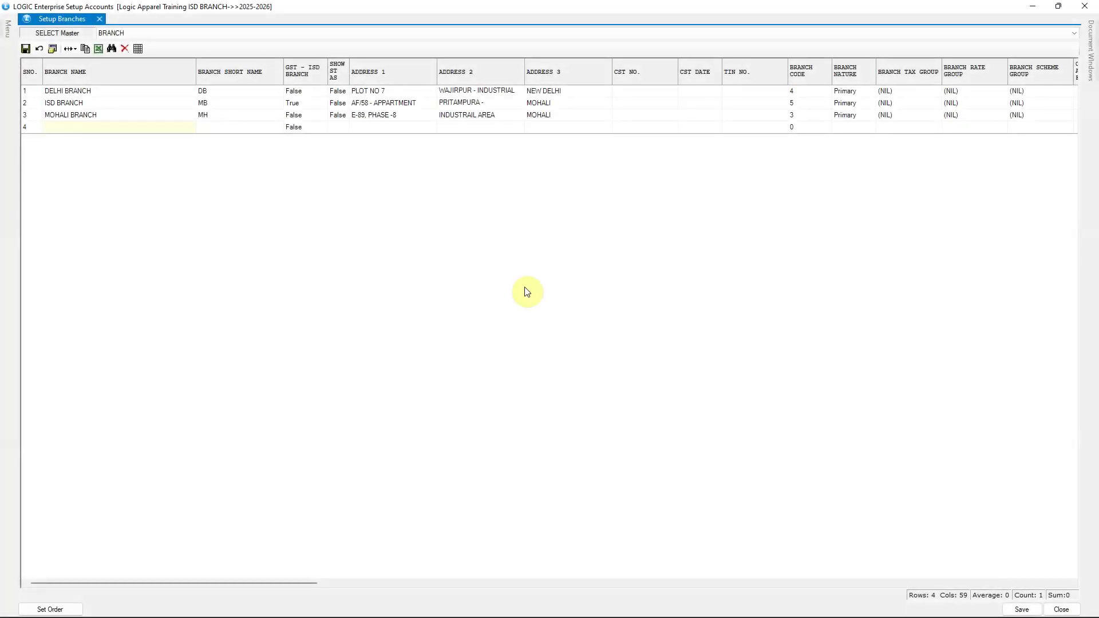
# Examine the branch master for the branches' GST-ISD setting, GST number and GST state, focusing on DELHI BRANCH.
pyautogui.click(142, 118)
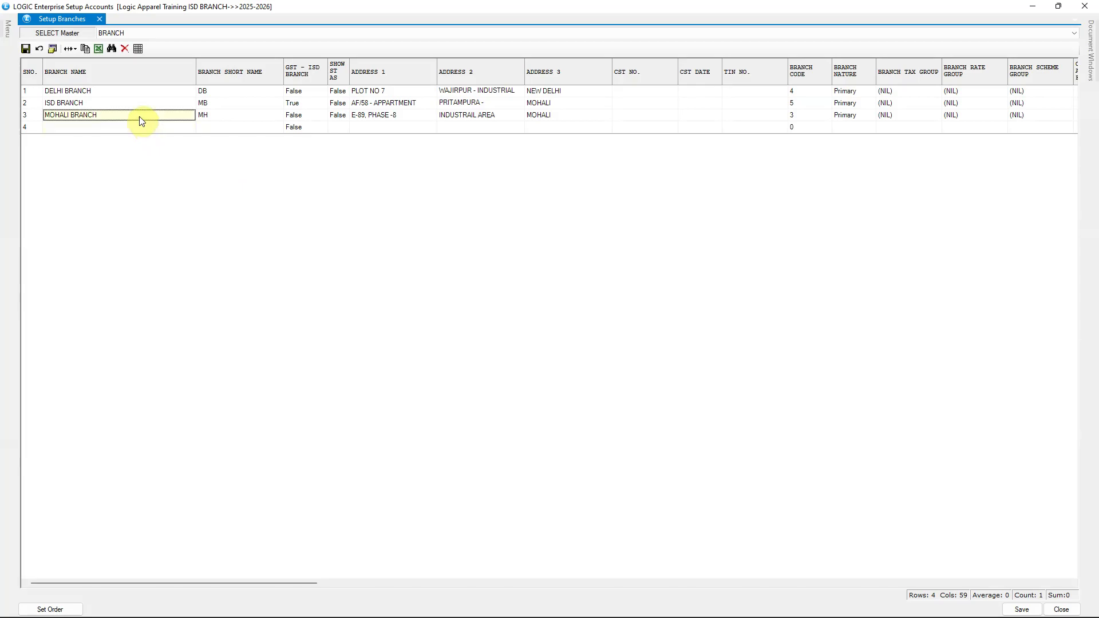
pyautogui.click(132, 92)
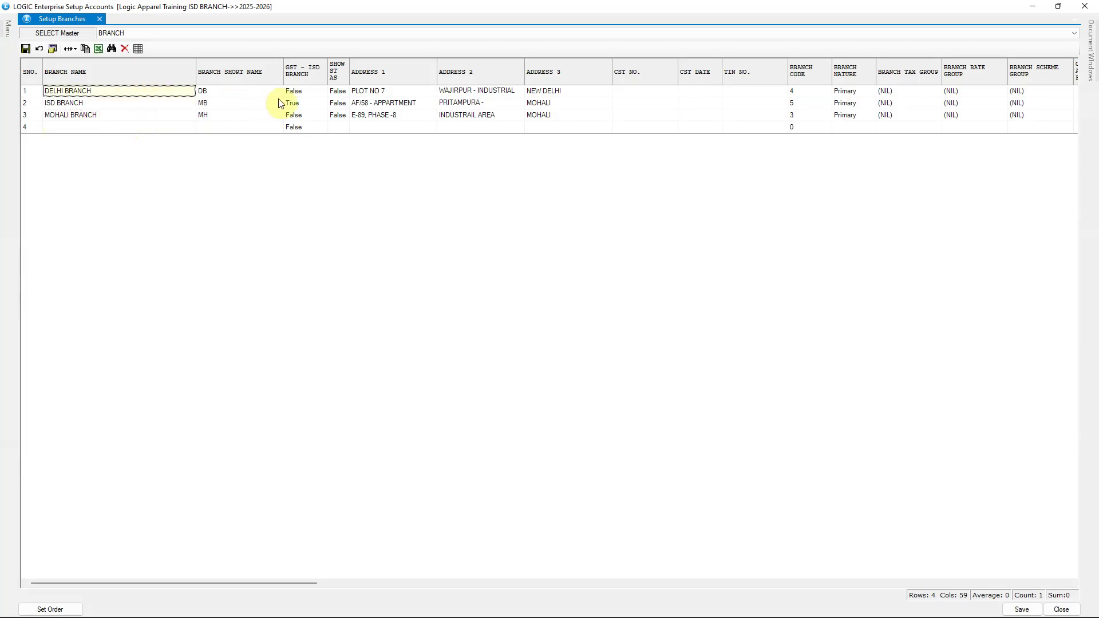
pyautogui.click(300, 94)
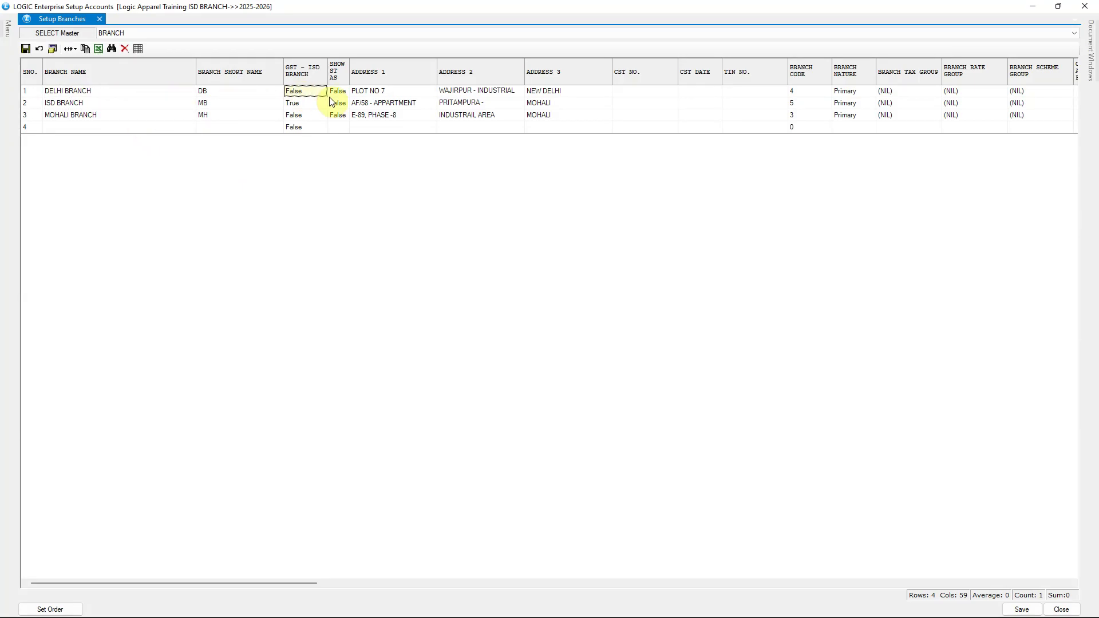
pyautogui.moveTo(312, 582); pyautogui.dragTo(767, 579)
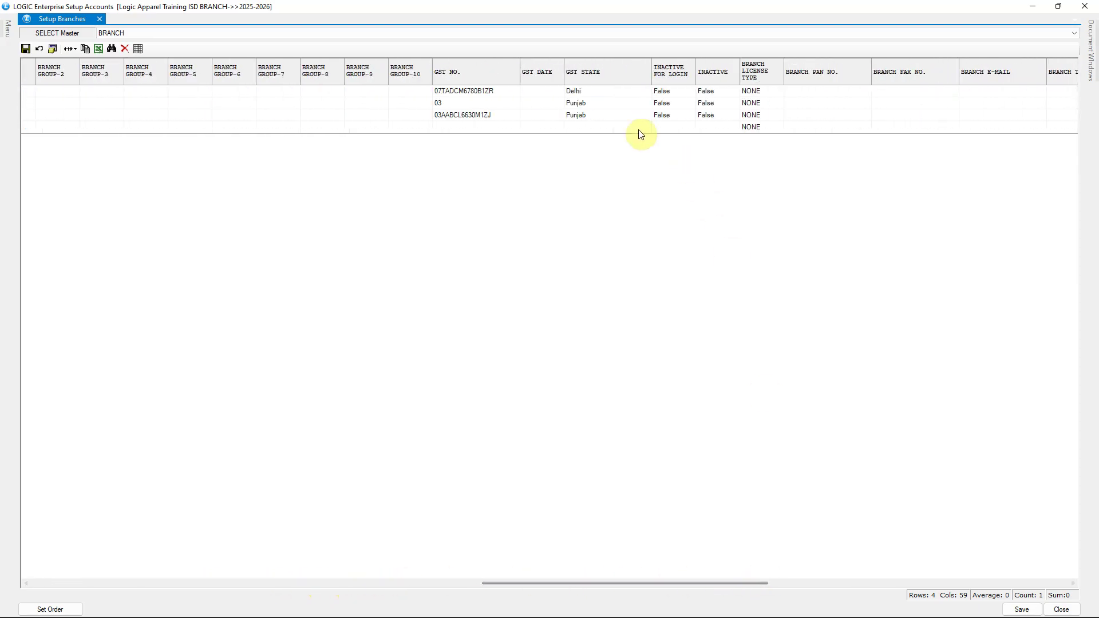
pyautogui.click(578, 92)
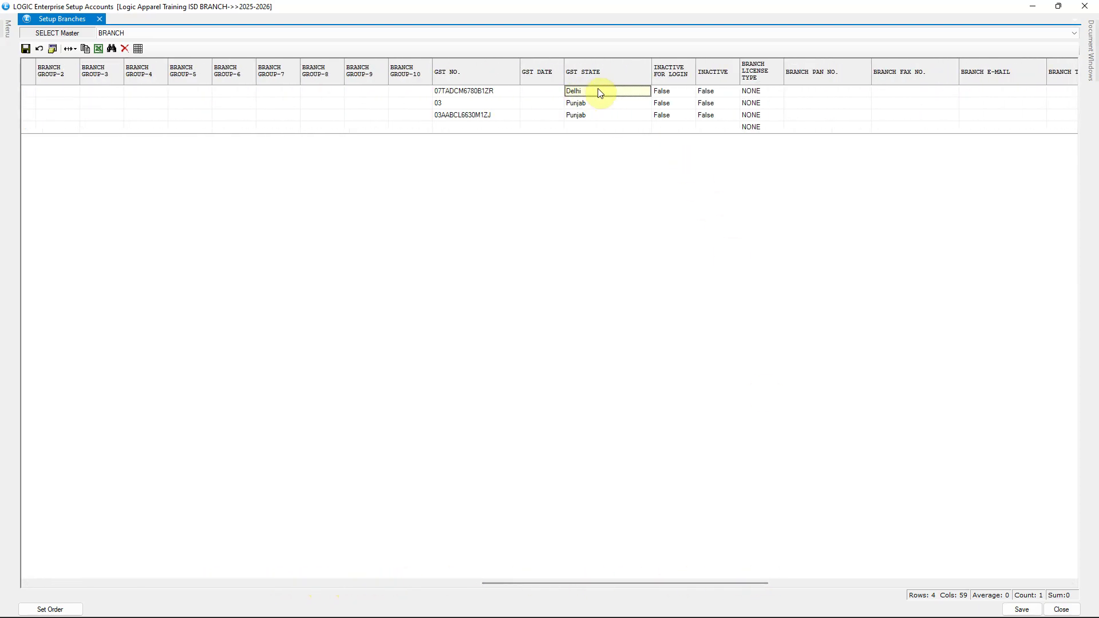
pyautogui.click(493, 93)
pyautogui.click(580, 93)
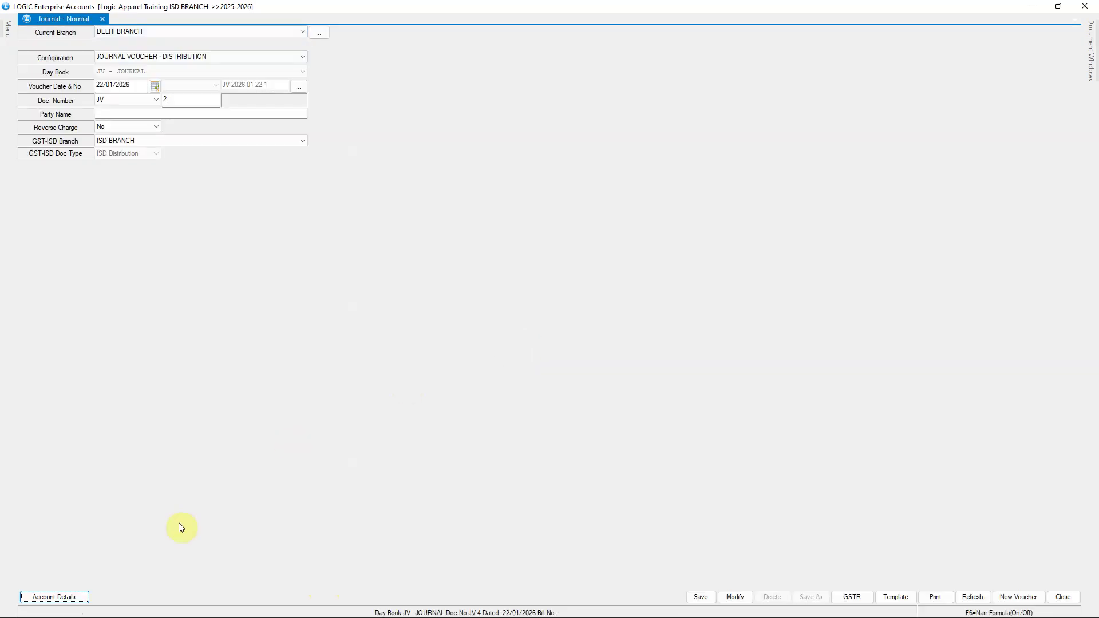
# Return to the voucher's account details and save the DELHI BRANCH distribution journal.
pyautogui.click(80, 597)
pyautogui.hotkey('ctrl', 's')
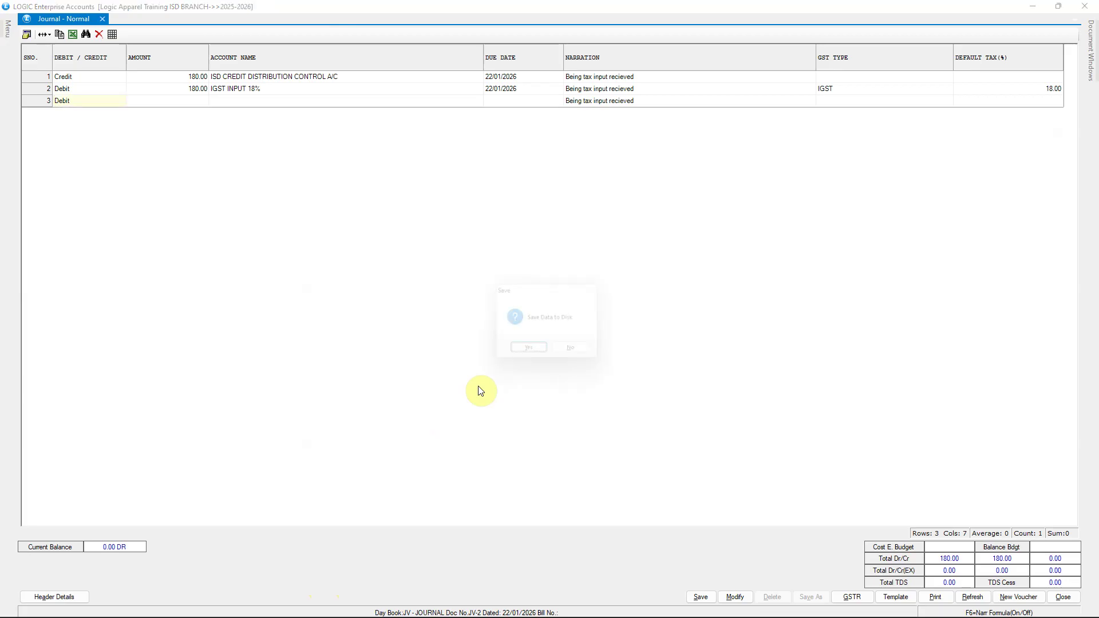
pyautogui.click(530, 352)
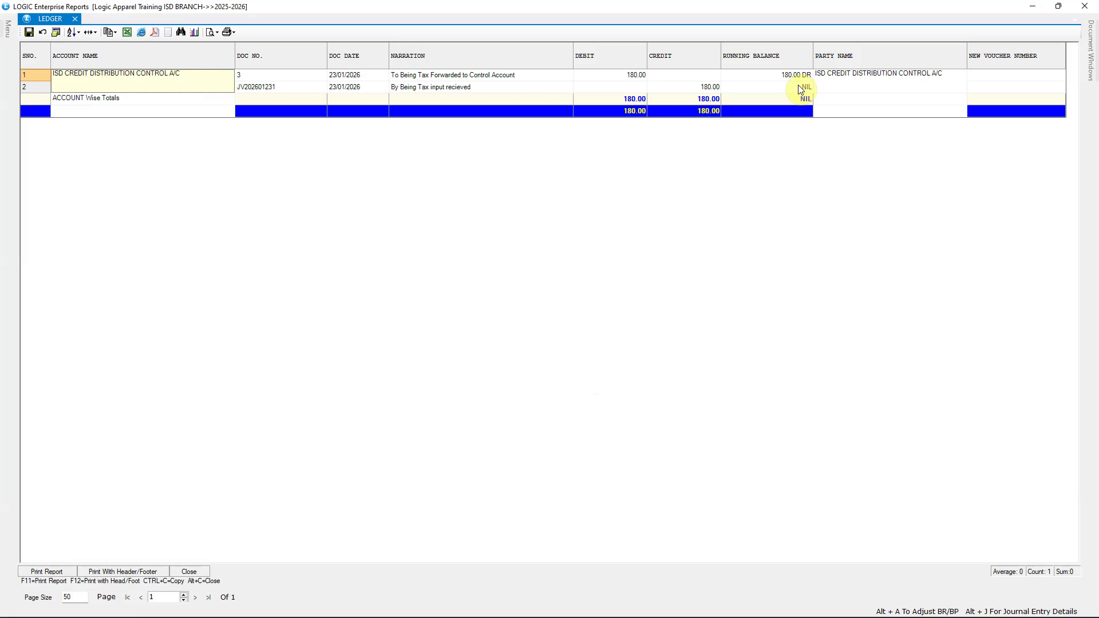
# Close the generated ledger and add IGST INPUT 18% to the report's account selection, searching for IGST.
pyautogui.click(188, 572)
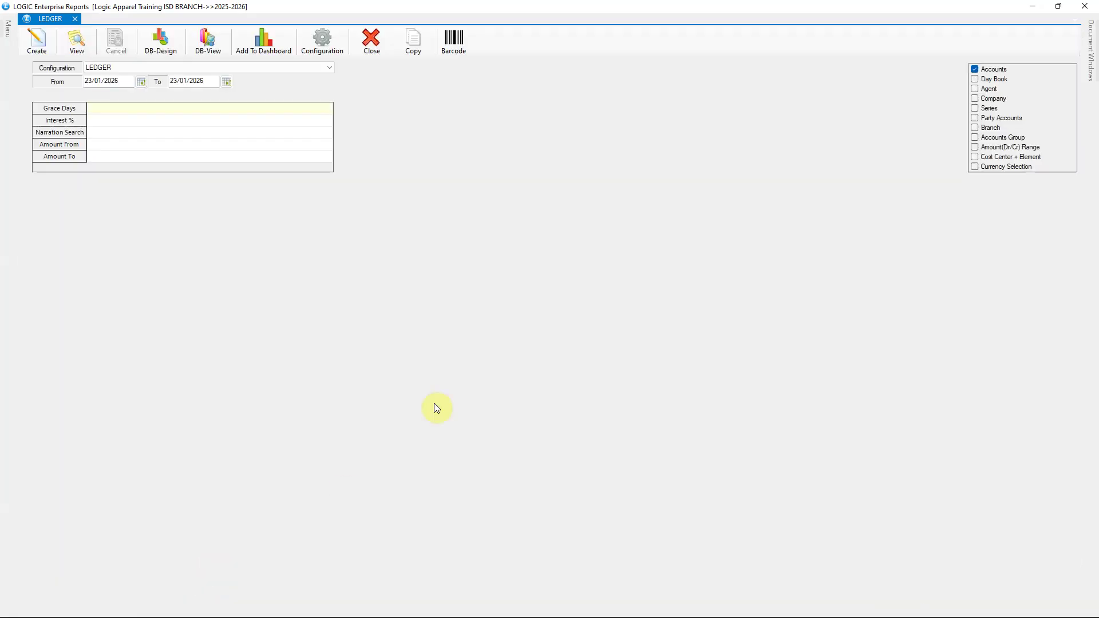
pyautogui.click(974, 69)
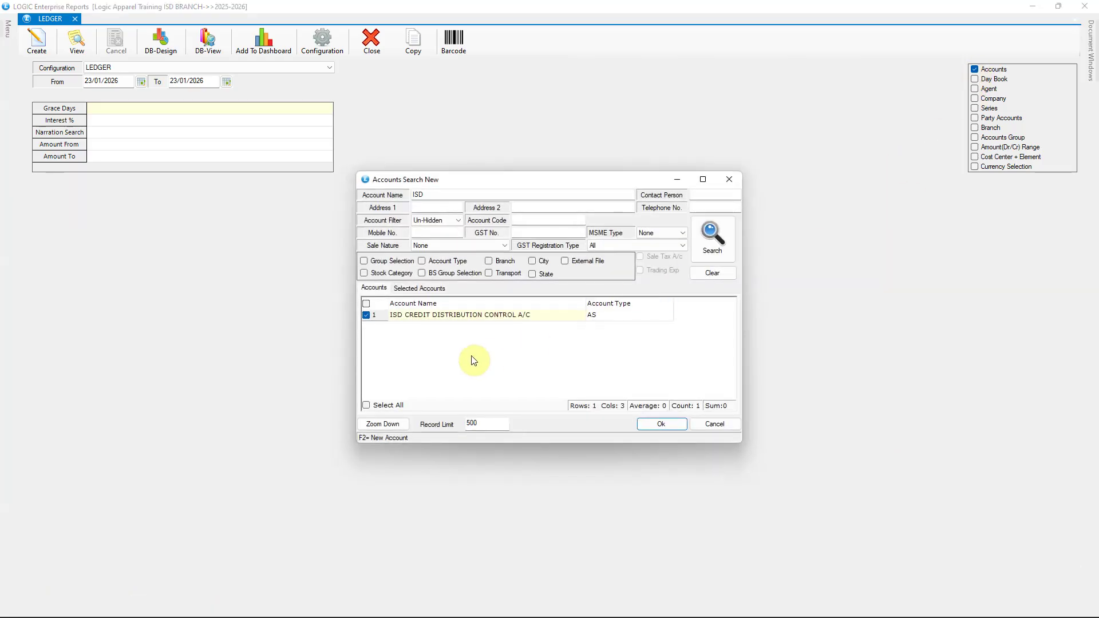
pyautogui.doubleClick(414, 195)
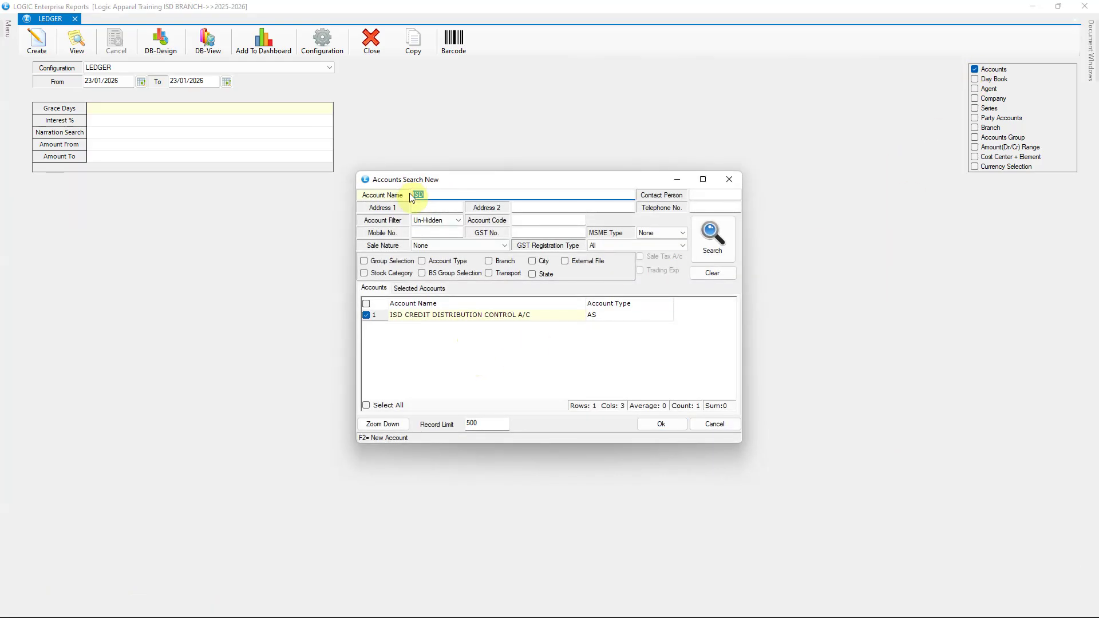
pyautogui.write('IGST')
pyautogui.click(713, 241)
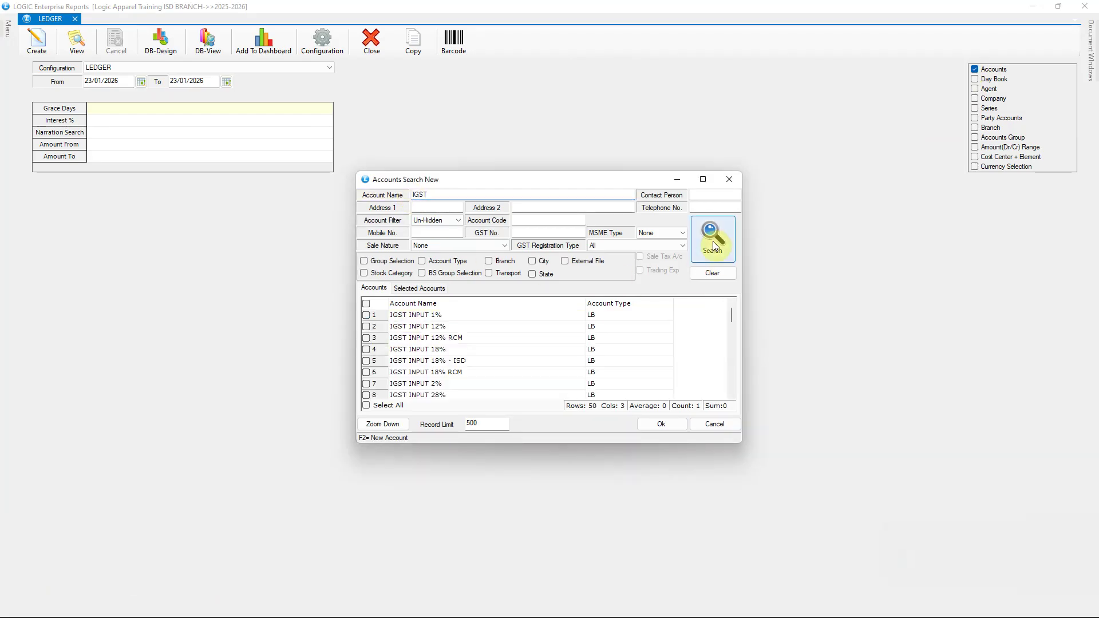
pyautogui.click(445, 350)
pyautogui.click(365, 349)
pyautogui.click(661, 424)
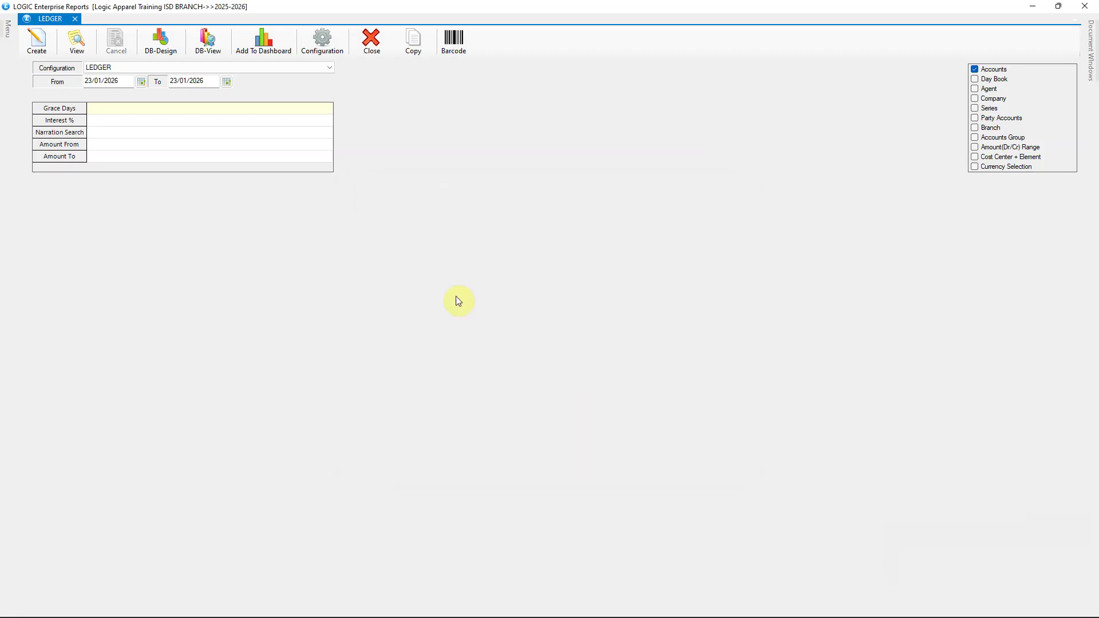
# Generate the ledger report and examine the narration and debit amount of the IGST INPUT 18% entry.
pyautogui.click(32, 40)
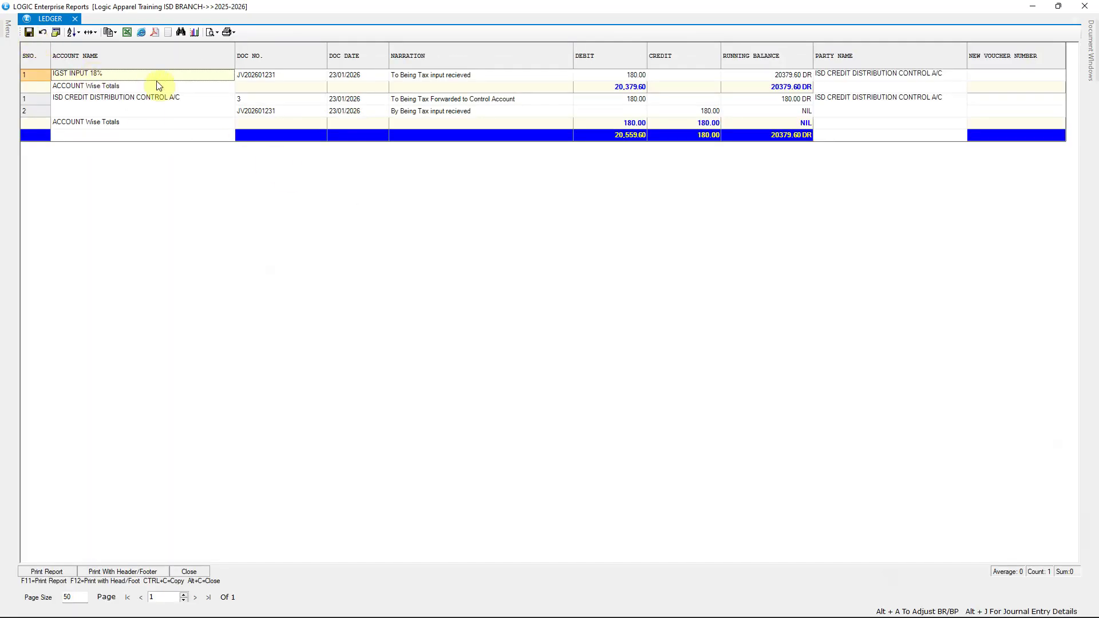
pyautogui.click(440, 77)
pyautogui.click(619, 75)
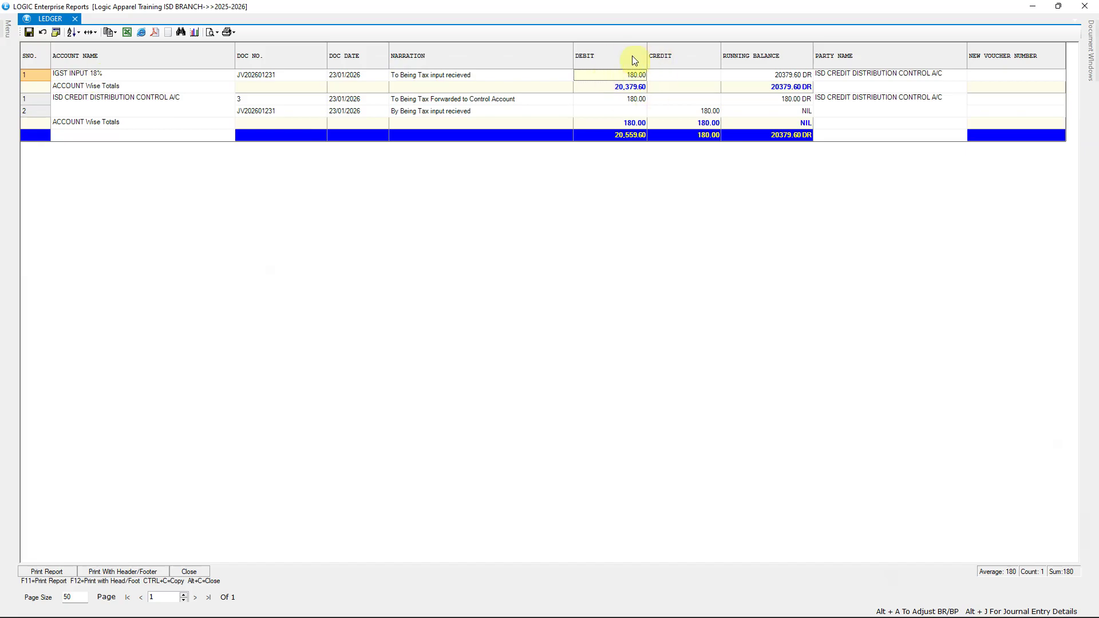